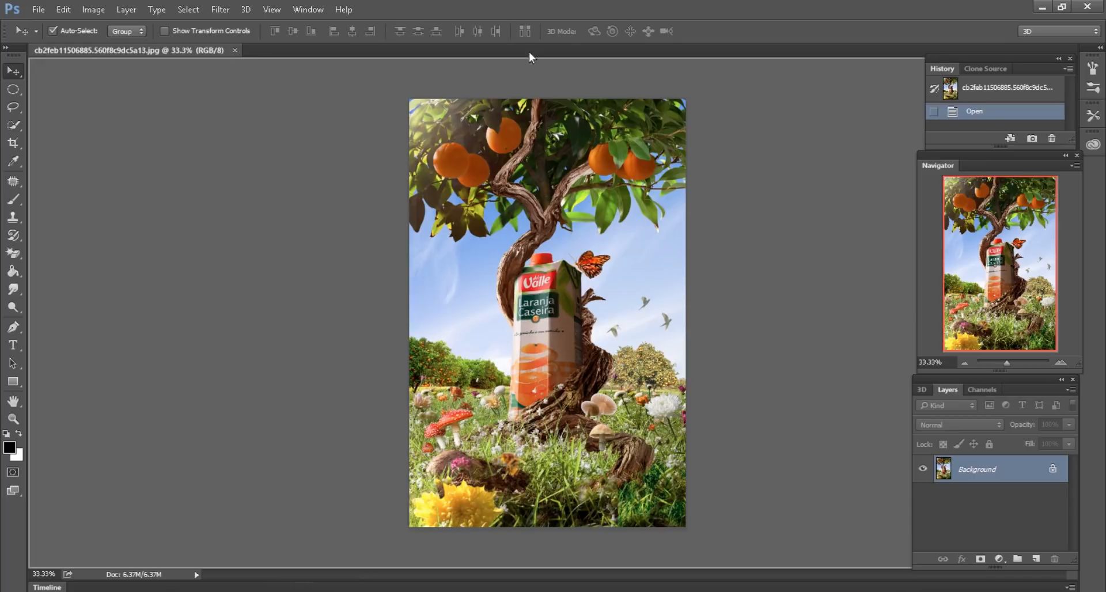
Step: Turn the dark gravel background completely white with a Hue/Saturation adjustment at Lightness +100
left_click(95, 9)
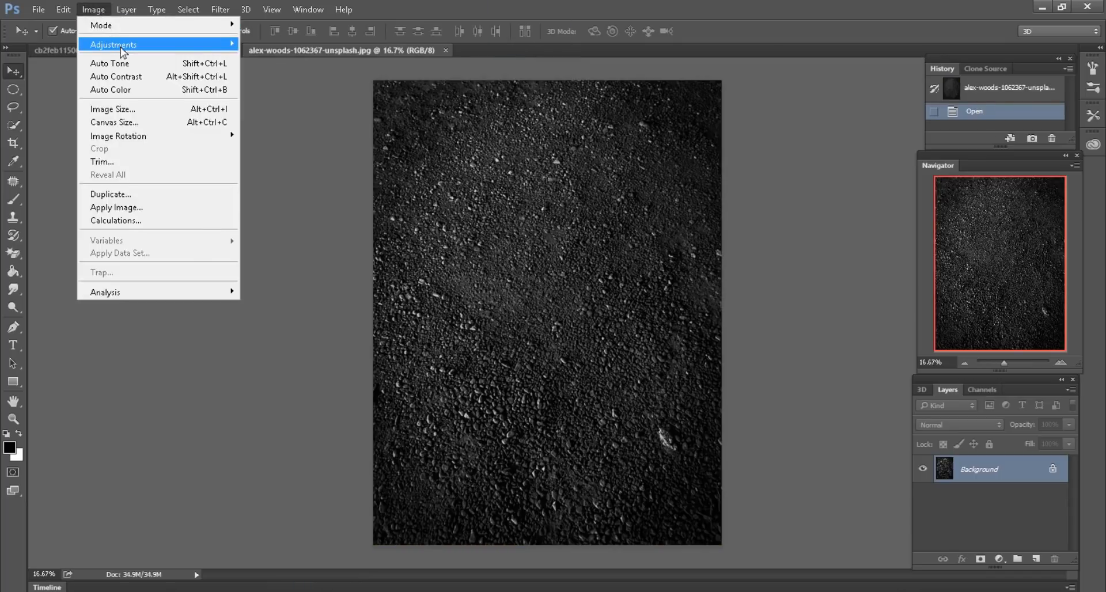
mouse_move(119, 46)
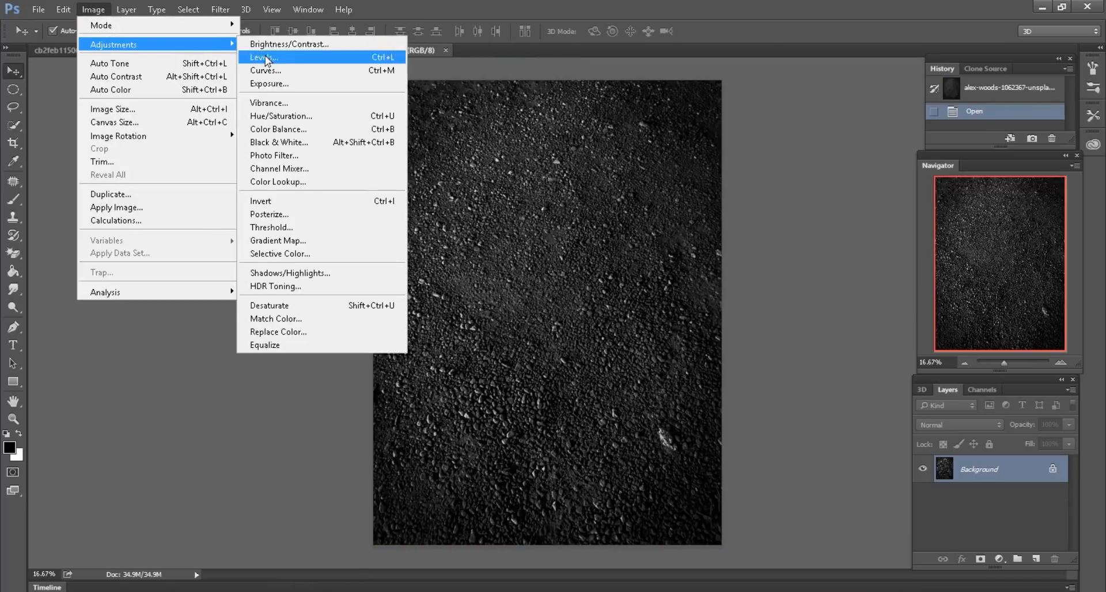
left_click(275, 116)
left_click_drag(141, 431, 260, 349)
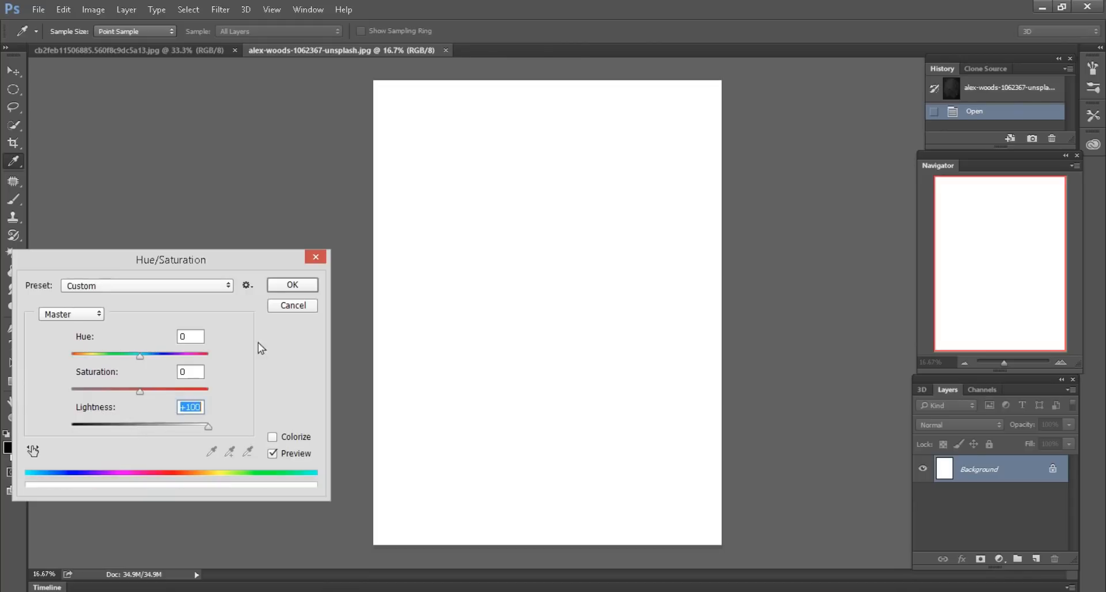
left_click(276, 279)
Step: Bring the orange-tree picture into the white document and scale it with Free Transform to fill the entire canvas
left_click(209, 50)
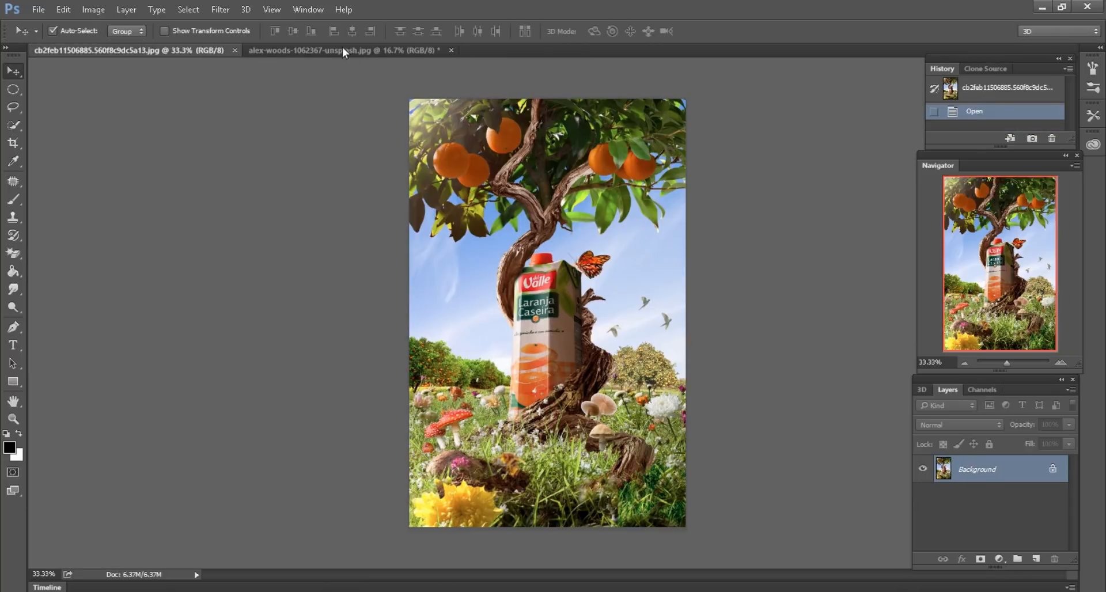
left_click_drag(342, 46, 501, 233)
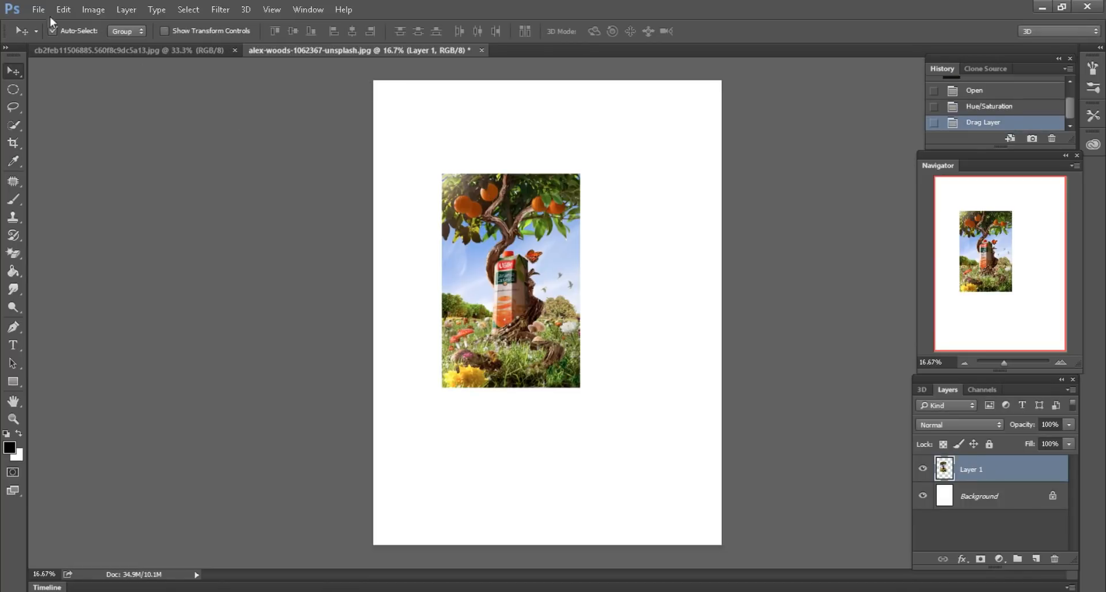
left_click(64, 10)
left_click(86, 279)
left_click_drag(478, 216, 417, 128)
left_click_drag(512, 188, 731, 205)
left_click_drag(549, 295, 538, 543)
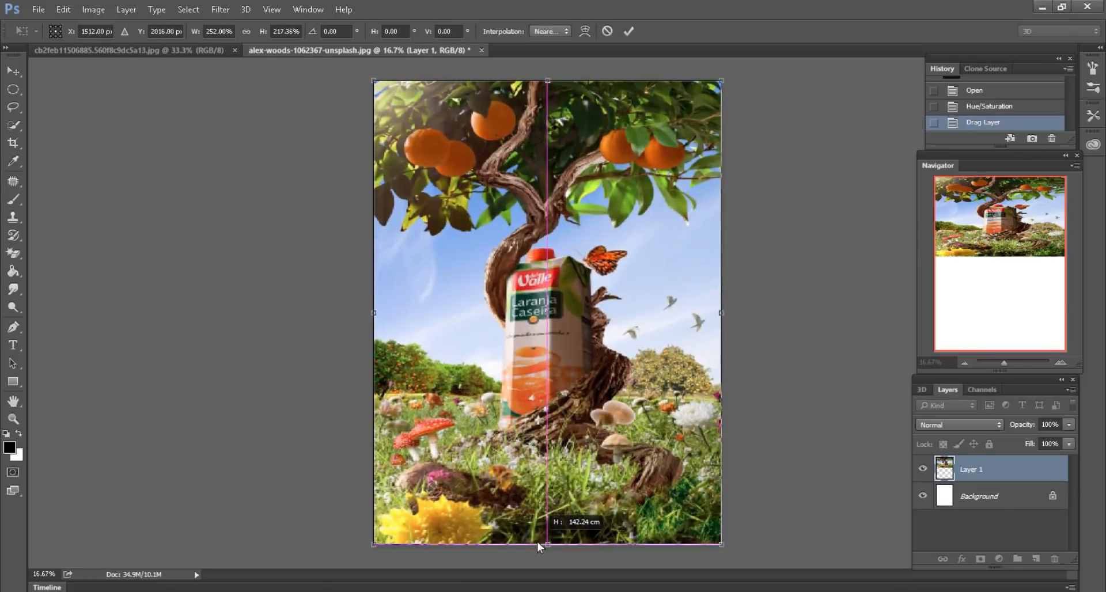
left_click(627, 33)
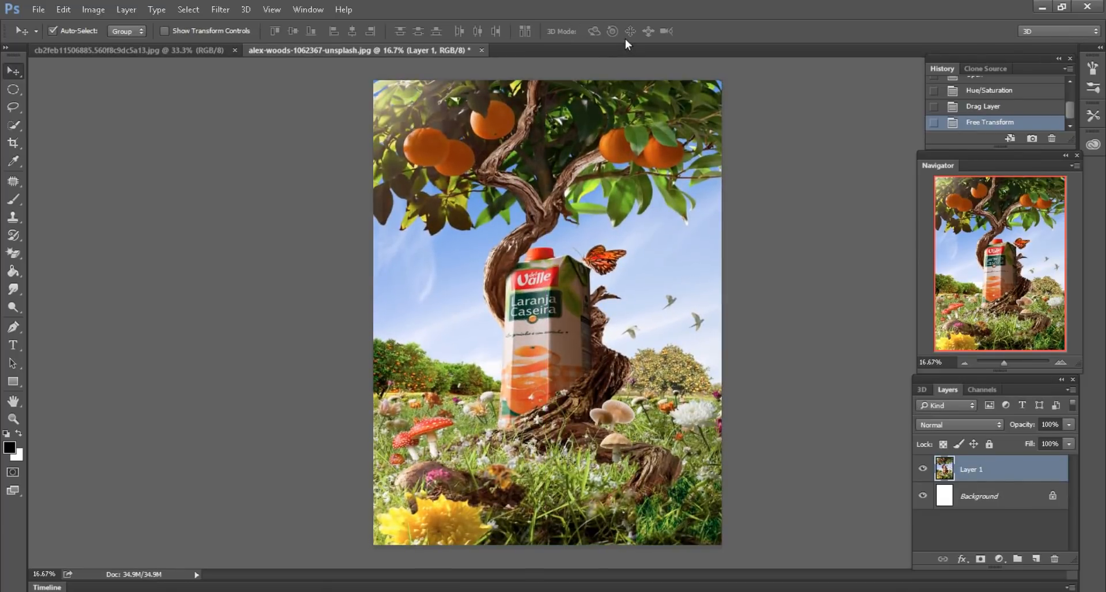
Step: Stretch the tree layer's height to about 109% so it extends past the canvas's upper and lower edges
key("ctrl+minus")
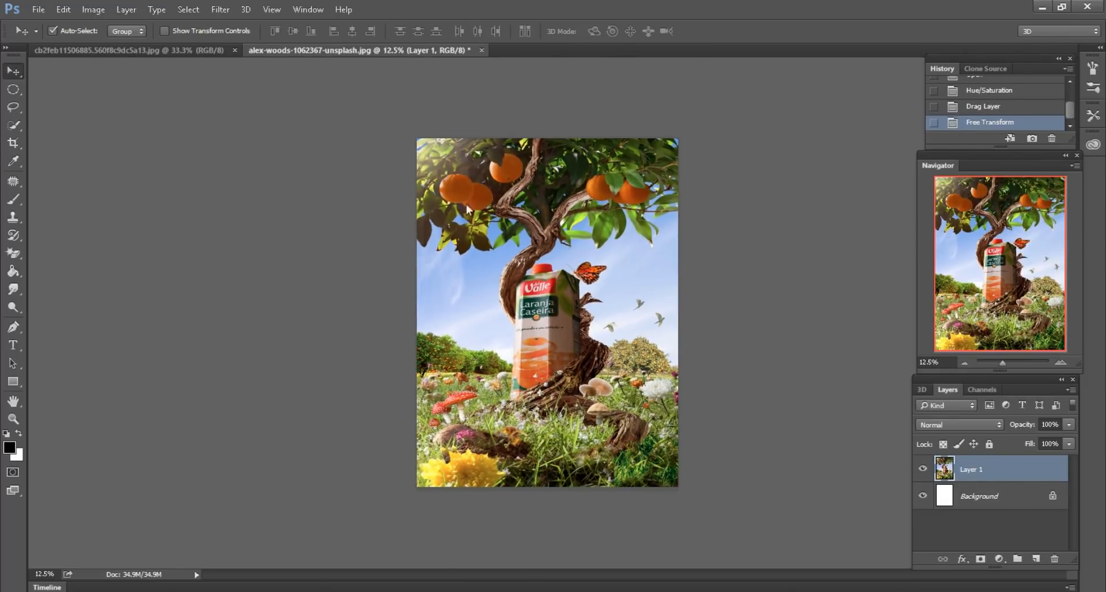
left_click(63, 10)
left_click(87, 282)
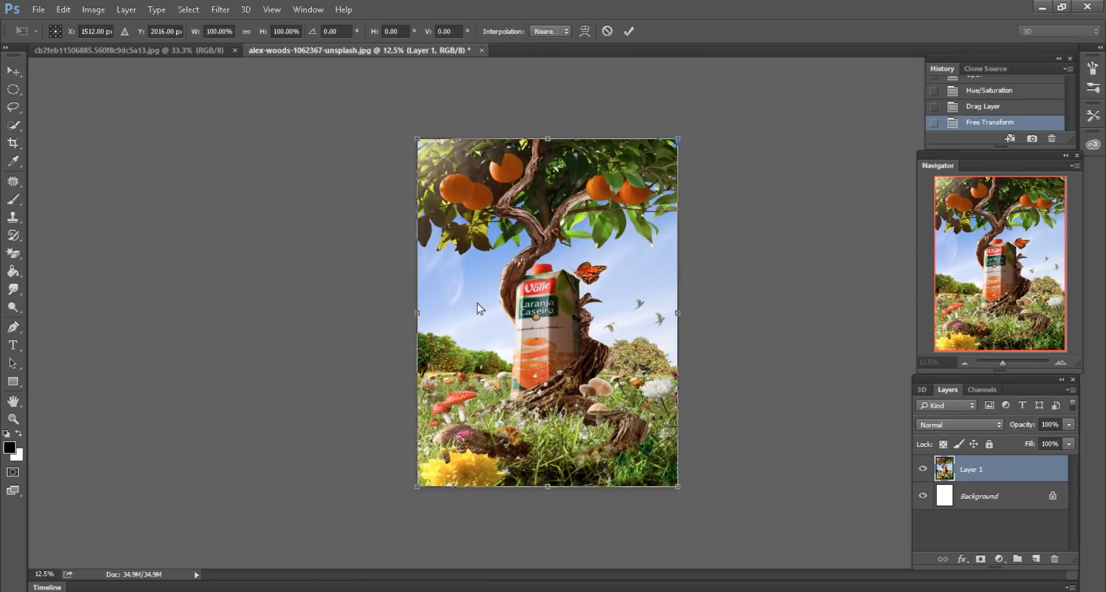
left_click_drag(549, 489, 549, 511)
left_click_drag(545, 140, 545, 130)
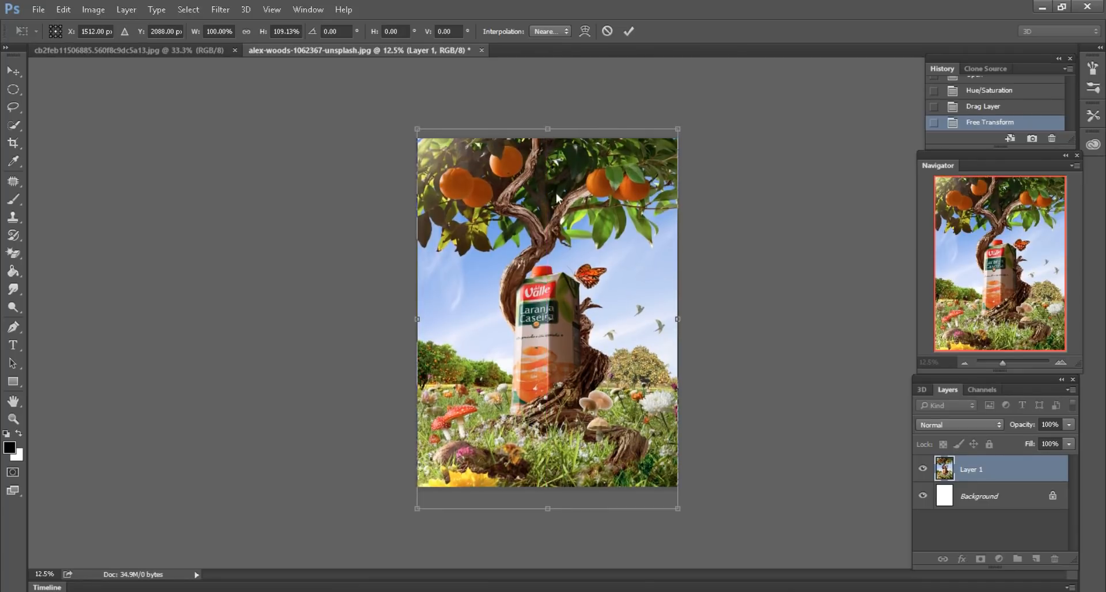
left_click(628, 31)
Step: Duplicate Layer 1 and load the copy's outline as a selection
key("ctrl+plus")
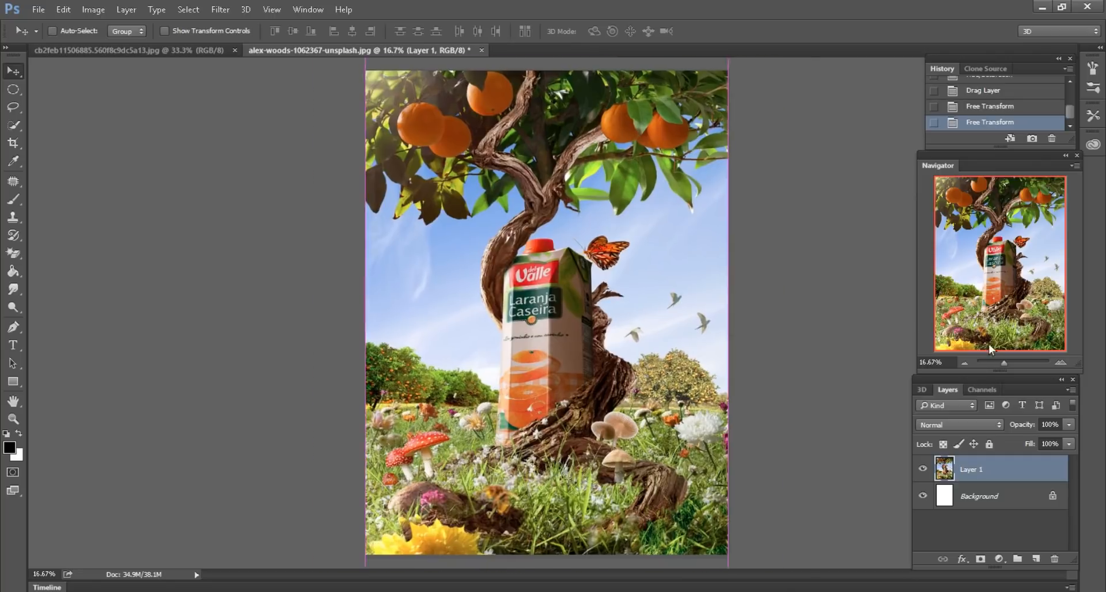
left_click_drag(715, 335, 665, 242)
key("ctrl+minus")
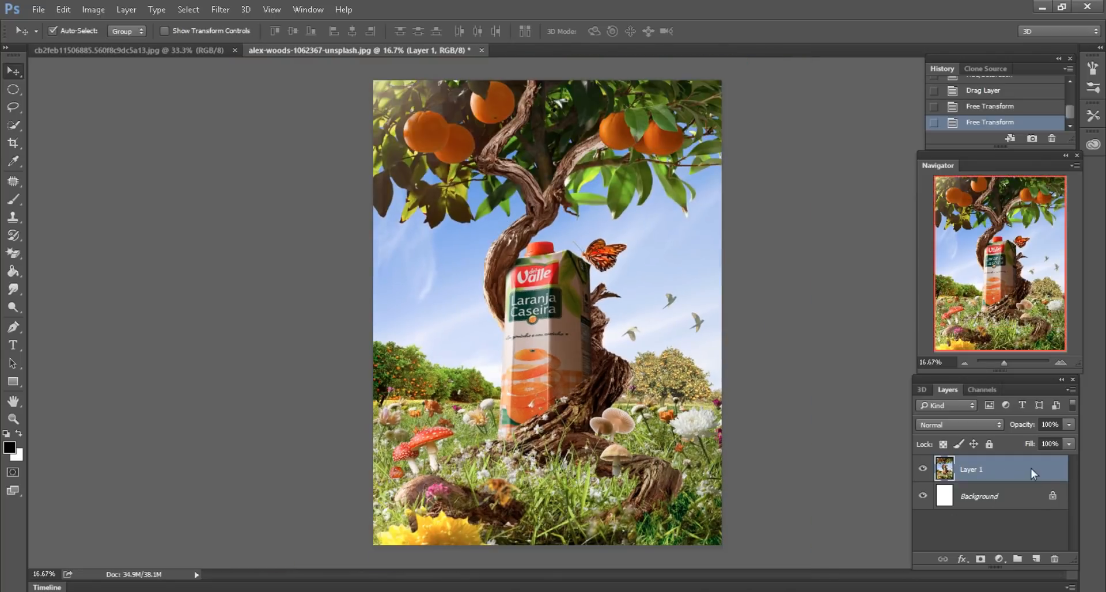
left_click_drag(1032, 469, 1037, 559)
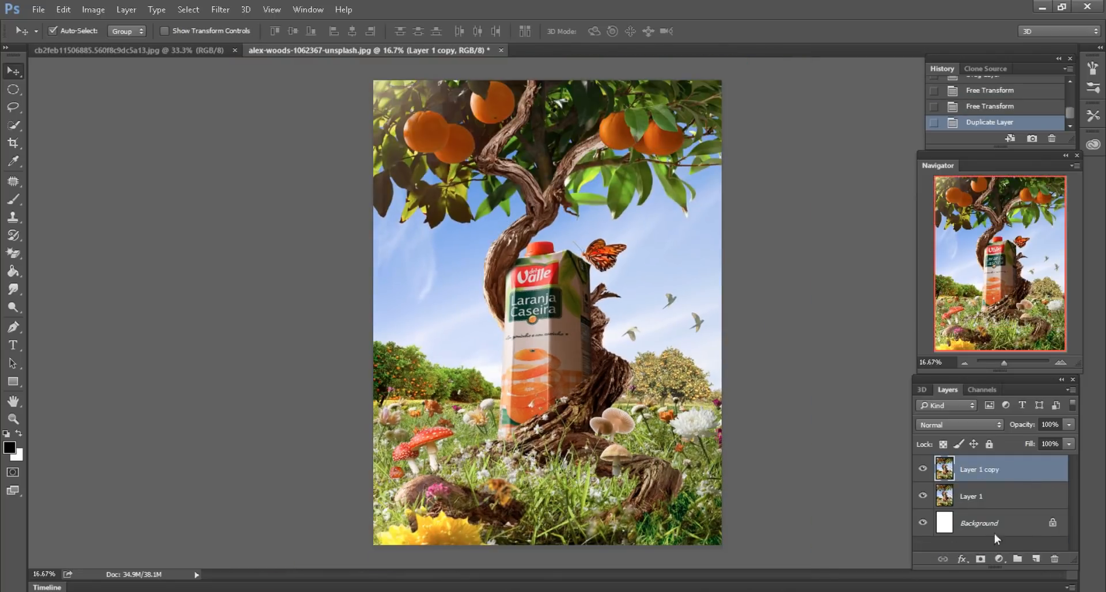
left_click(944, 469, "ctrl")
Step: Set up the Brush tool in Darken mode with 29% opacity and enlarge it to 3200 px
left_click(13, 199)
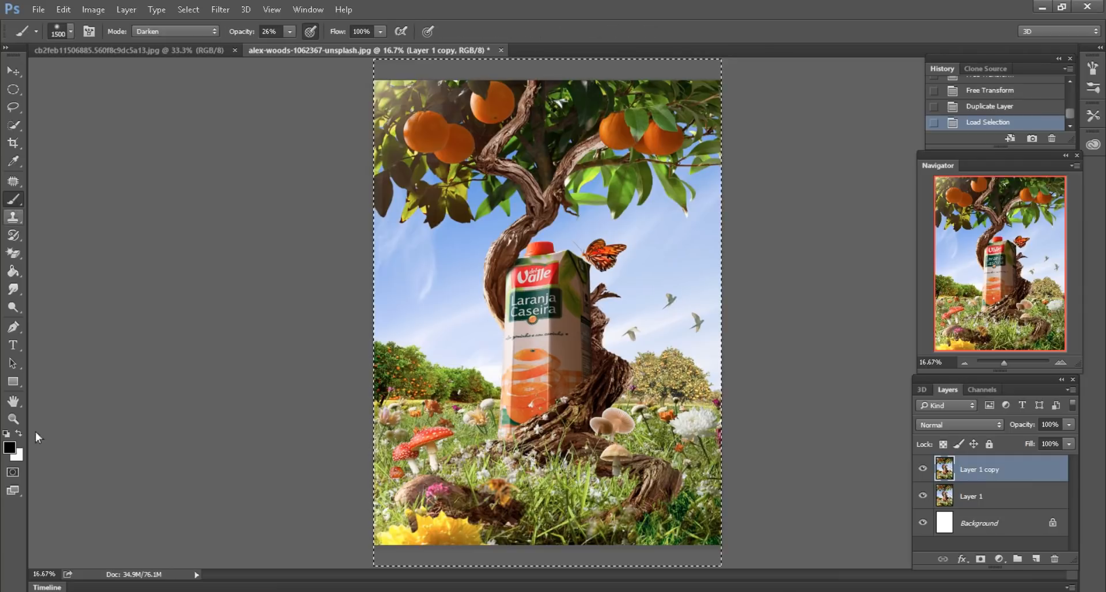
left_click(201, 32)
left_click(200, 28)
left_click_drag(240, 30, 242, 30)
key("]")
key("ctrl+minus")
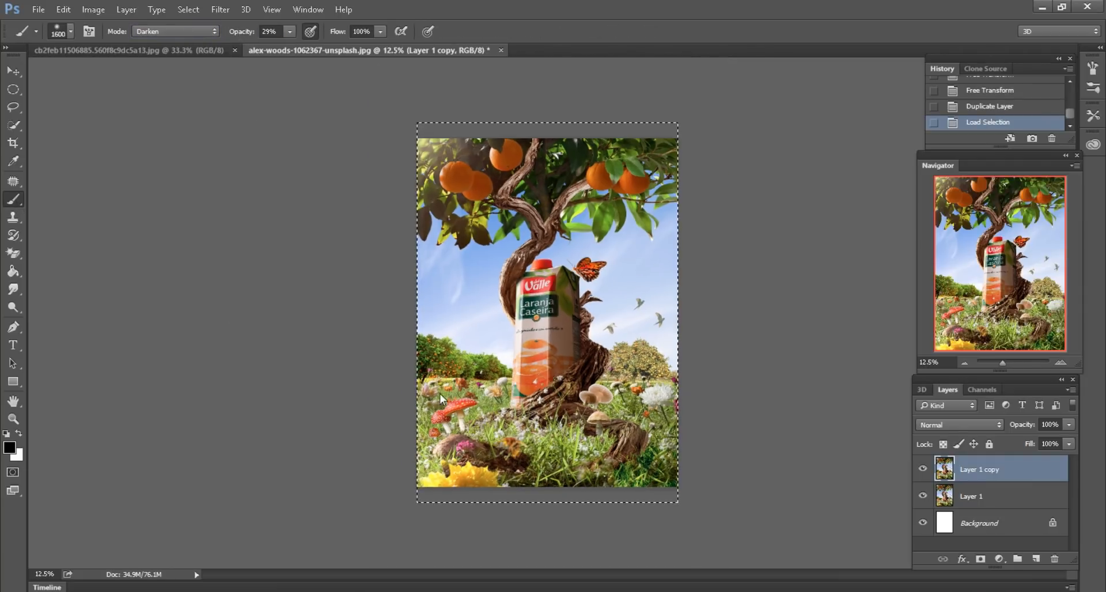
key("bracketright")
key("bracketright")
key("bracketright")
key("bracketright")
key("bracketright")
key("bracketright")
key("bracketright")
key("bracketright")
key("bracketright")
key("bracketright")
key("bracketright")
key("bracketright")
key("bracketright")
Step: Darken the outer edges of Layer 1 copy with large black strokes, reducing the brush to 2800 px, and deselect
mouse_move(714, 558)
left_mouse_down()
mouse_move(457, 572)
mouse_move(332, 383)
mouse_move(322, 265)
mouse_move(453, 42)
mouse_move(410, 82)
mouse_move(551, 30)
mouse_move(601, 51)
mouse_move(654, 40)
left_mouse_up()
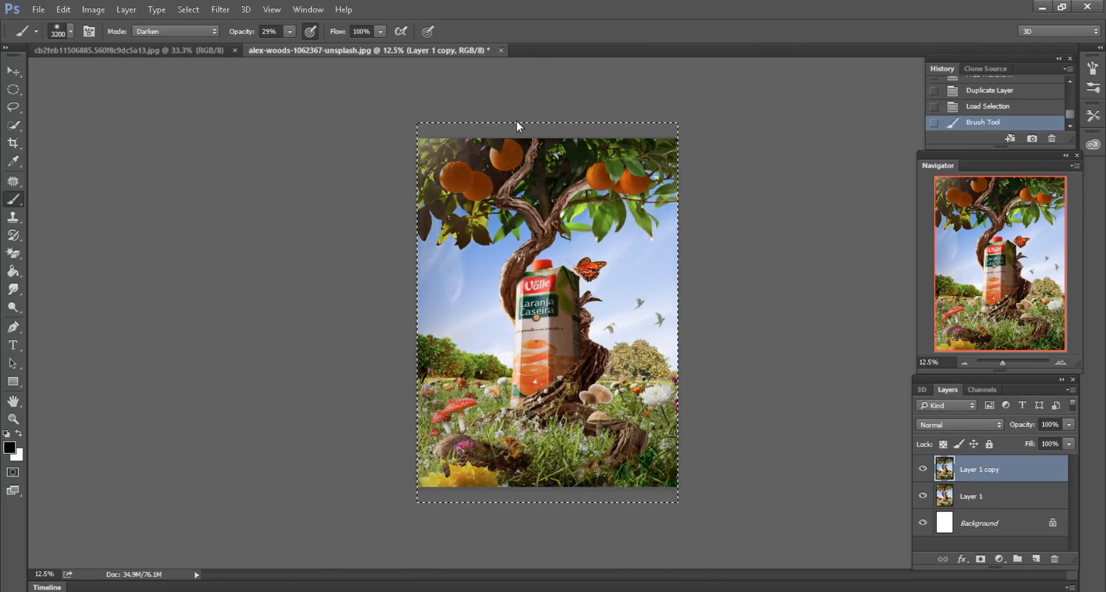
key("bracketleft")
key("bracketleft")
left_click_drag(412, 79, 419, 85)
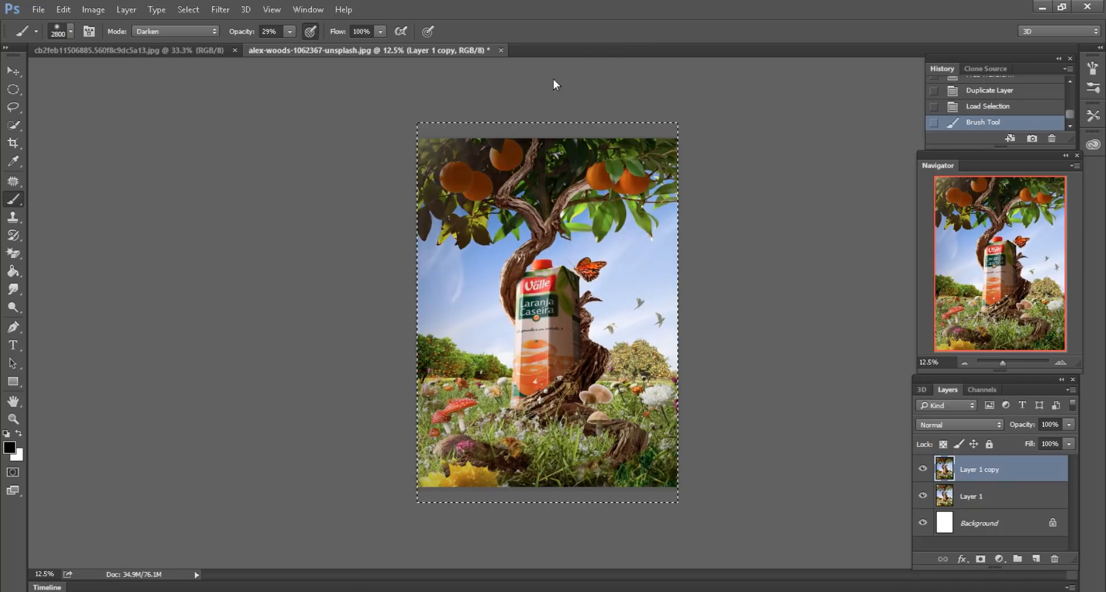
mouse_move(313, 271)
left_mouse_down()
mouse_move(346, 396)
mouse_move(499, 568)
mouse_move(409, 562)
left_mouse_up()
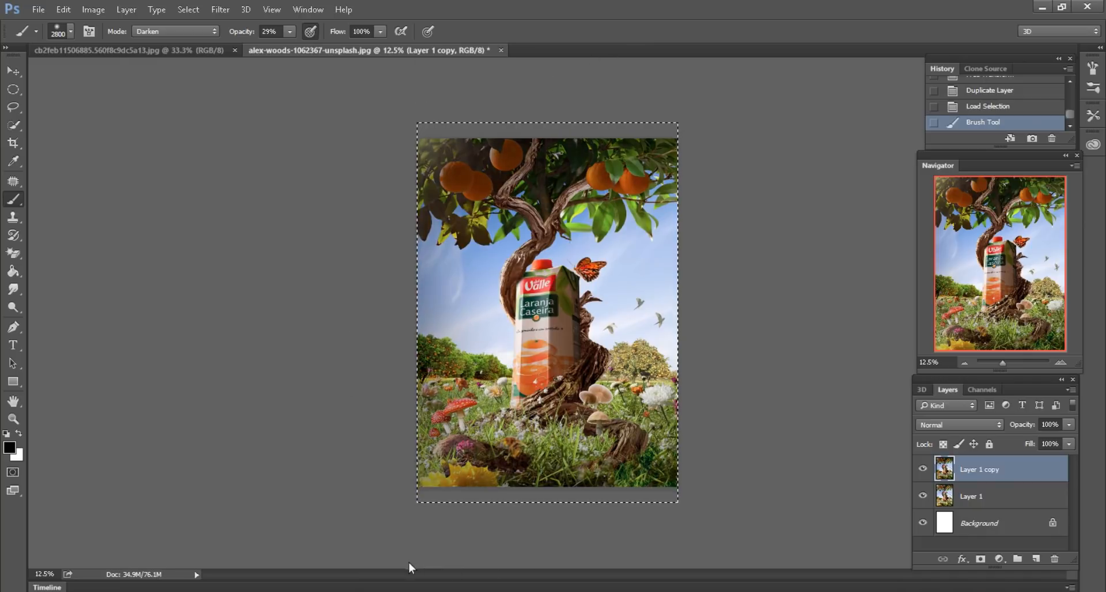
left_click_drag(773, 444, 816, 360)
key("ctrl+plus")
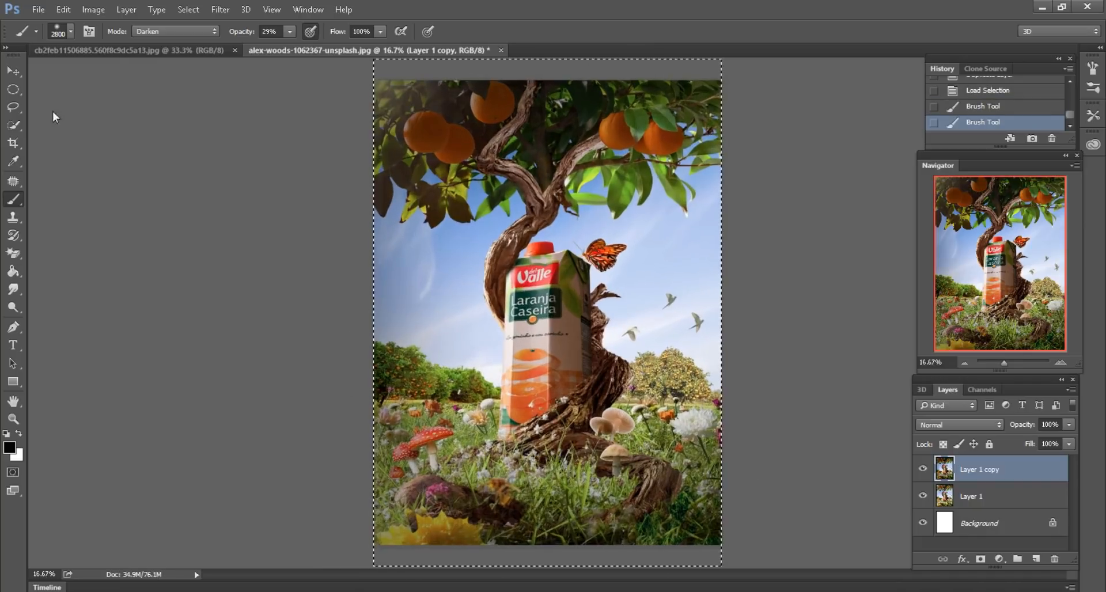
key("ctrl+d")
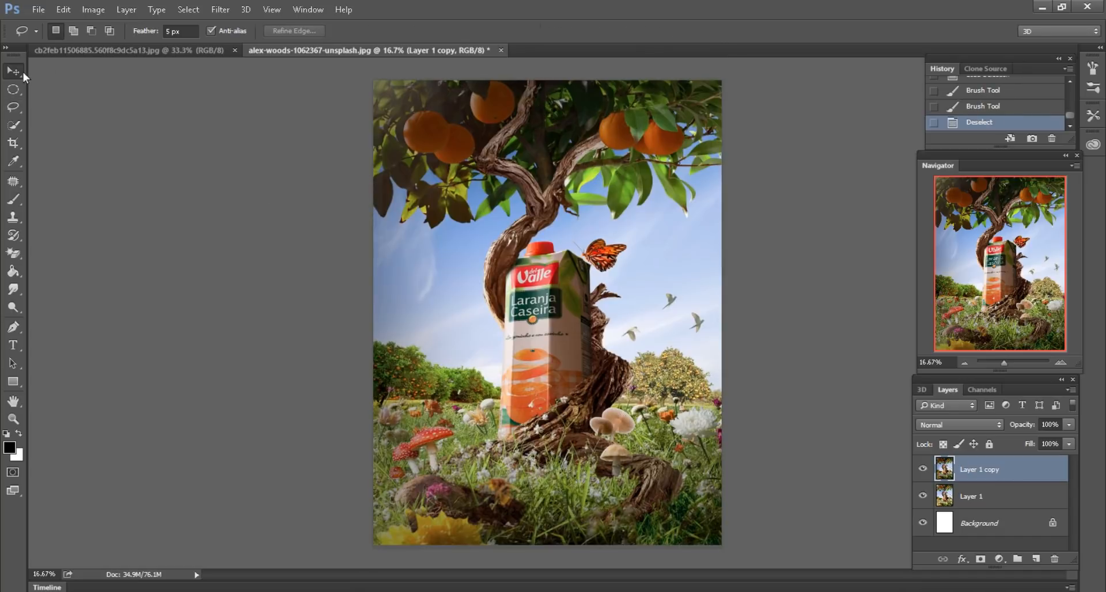
Step: Close the original orange-tree image document, cb2feb11506885.560f8c9dc5a13.jpg
left_click(21, 71)
right_click(91, 50)
left_click(111, 75)
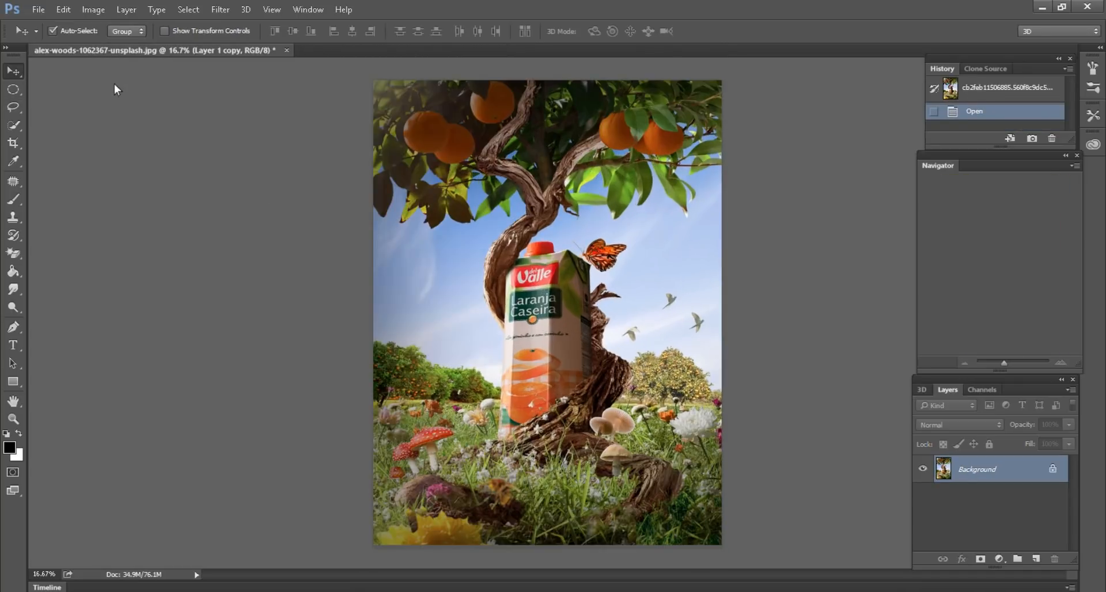
Step: Open IMG_0501.png and 580b57fcd9996e24bc43c271.png, and bring the wooden stool into the tree composition as a new layer
left_click(121, 590)
left_click_drag(461, 104, 572, 45)
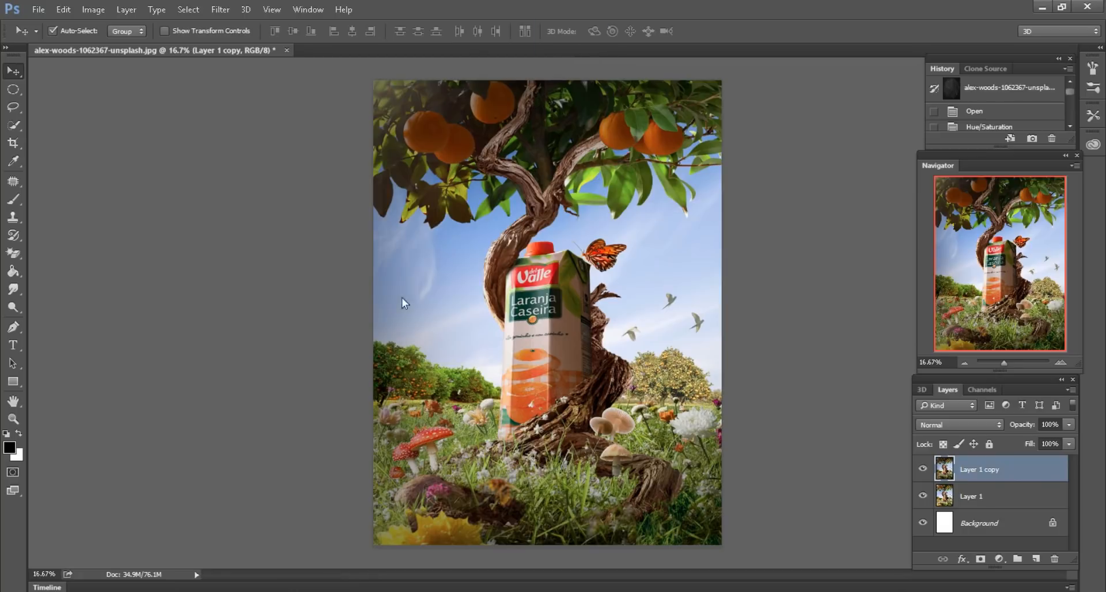
left_click(99, 587)
left_click_drag(161, 98, 608, 43)
left_click_drag(507, 159, 534, 328)
scroll(610, 333, "up", 1)
scroll(393, 202, "down", 2)
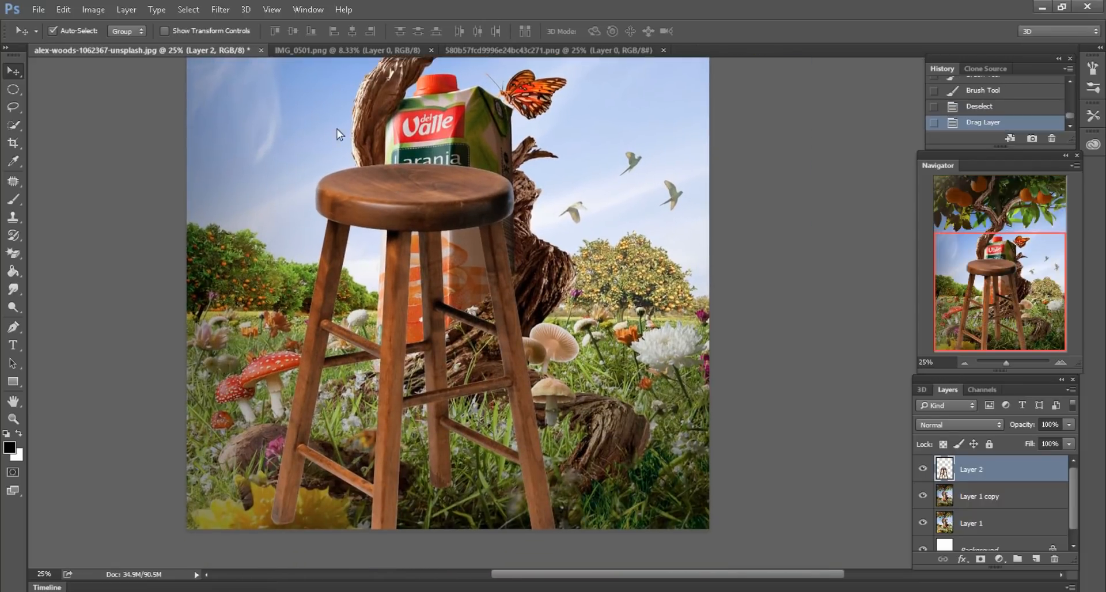
Step: Scale the stool proportionally to 52% with Free Transform
left_click(63, 9)
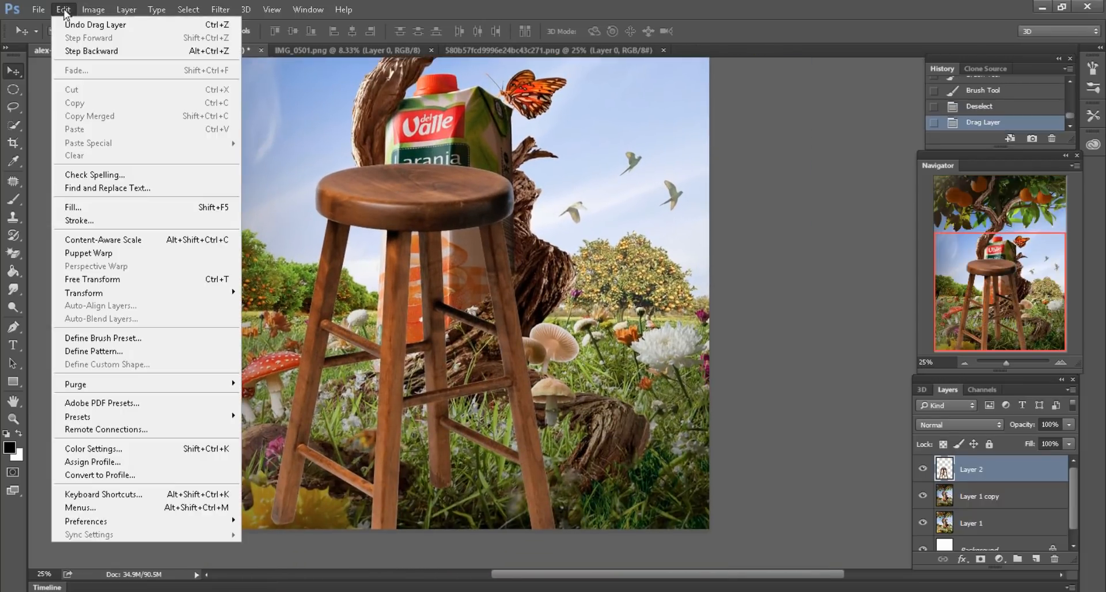
left_click(93, 279)
left_click(246, 31)
left_click(225, 31)
type("45")
key("Tab")
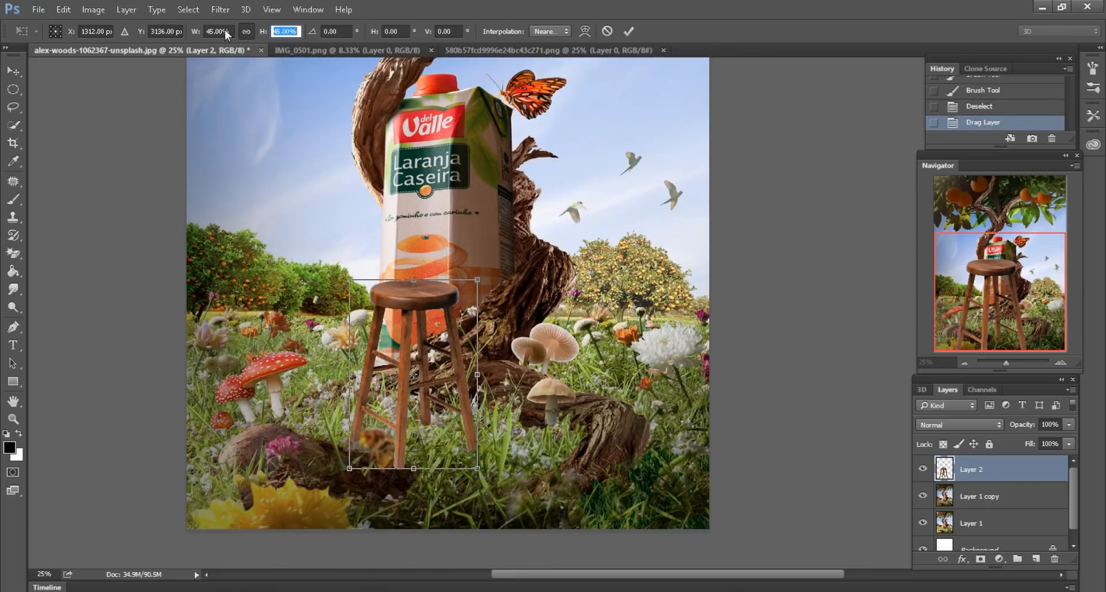
type("52")
key("Return")
Step: Move the stool to the lower-right part of the picture, in front of the tree root and white flower
scroll(632, 279, "up", 1)
scroll(631, 281, "down", 2)
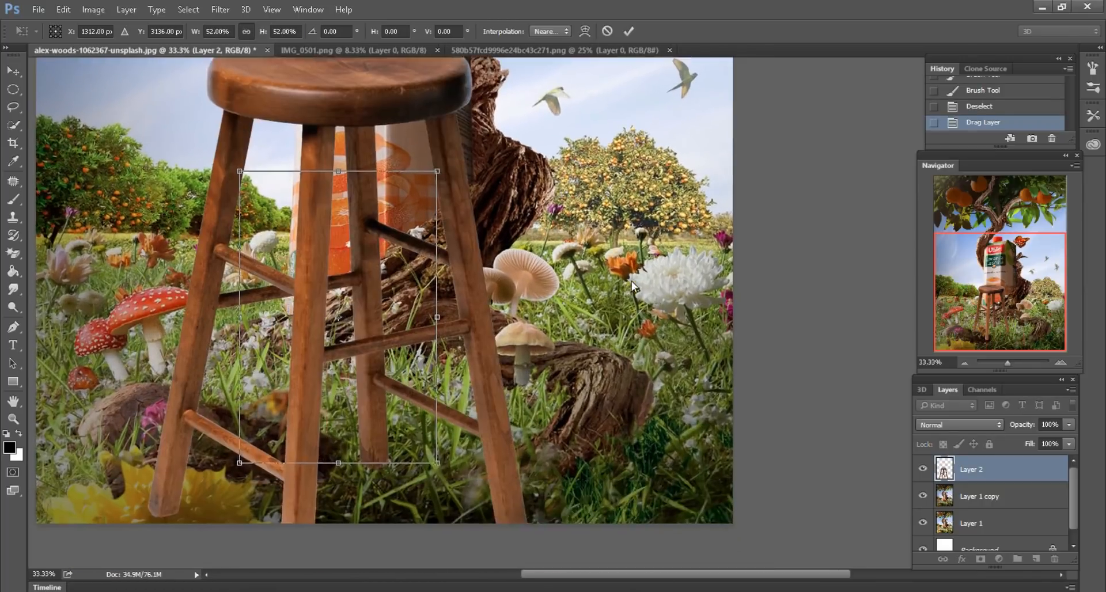
scroll(631, 282, "right", 2)
left_click_drag(340, 239, 589, 281)
key("ctrl+plus")
left_click_drag(995, 306, 1008, 328)
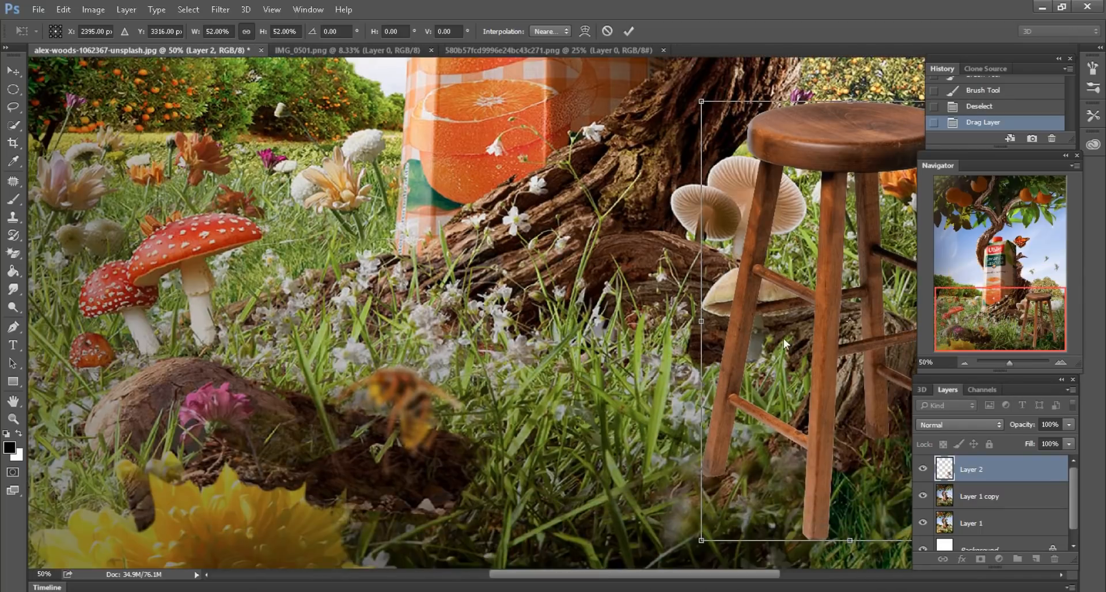
scroll(784, 338, "right", 5)
scroll(766, 307, "down", 2)
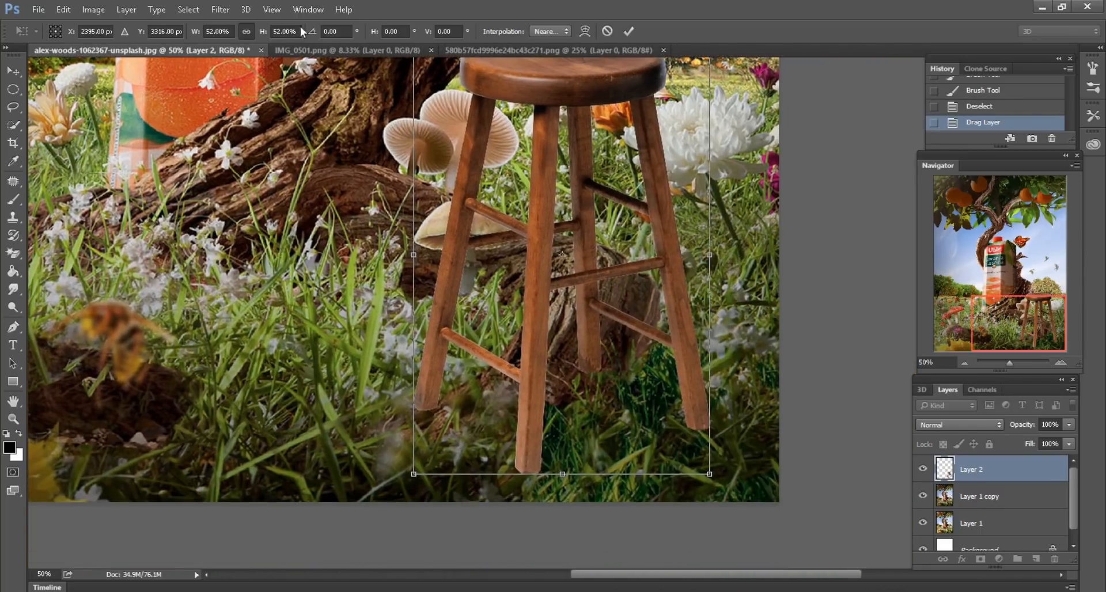
Step: Enlarge the stool to 58%, lower it until its legs run past the picture's lower edge, and apply the transform
left_click_drag(265, 30, 269, 30)
left_click_drag(546, 118, 574, 263)
scroll(563, 219, "down", 3)
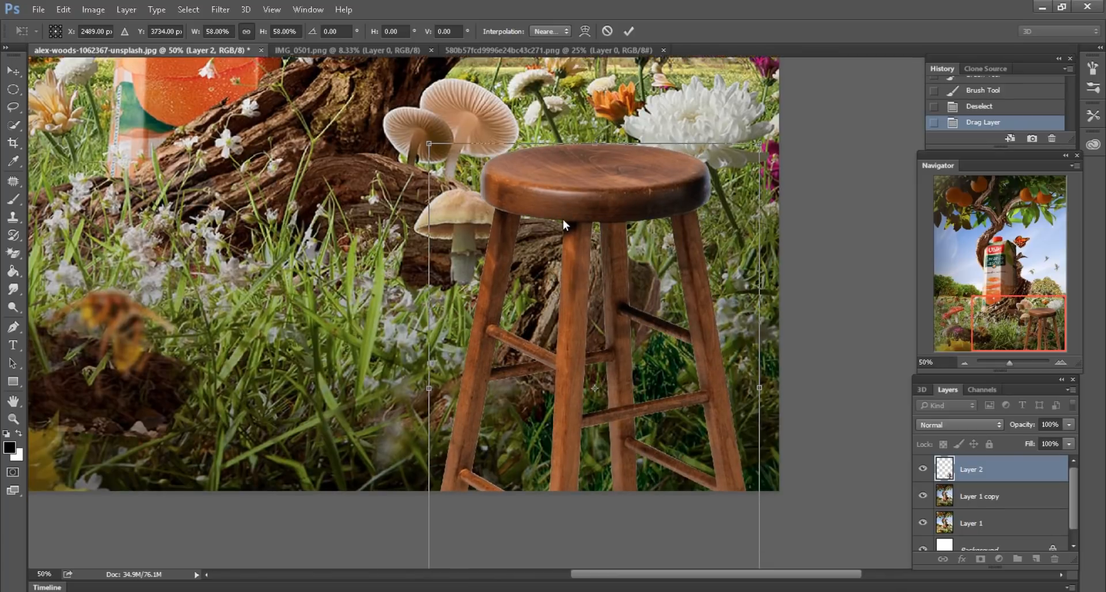
key("Return")
Step: Add a layer mask to the stool layer and set the brush to Normal mode, 97% opacity and a soft round tip
left_click(980, 559)
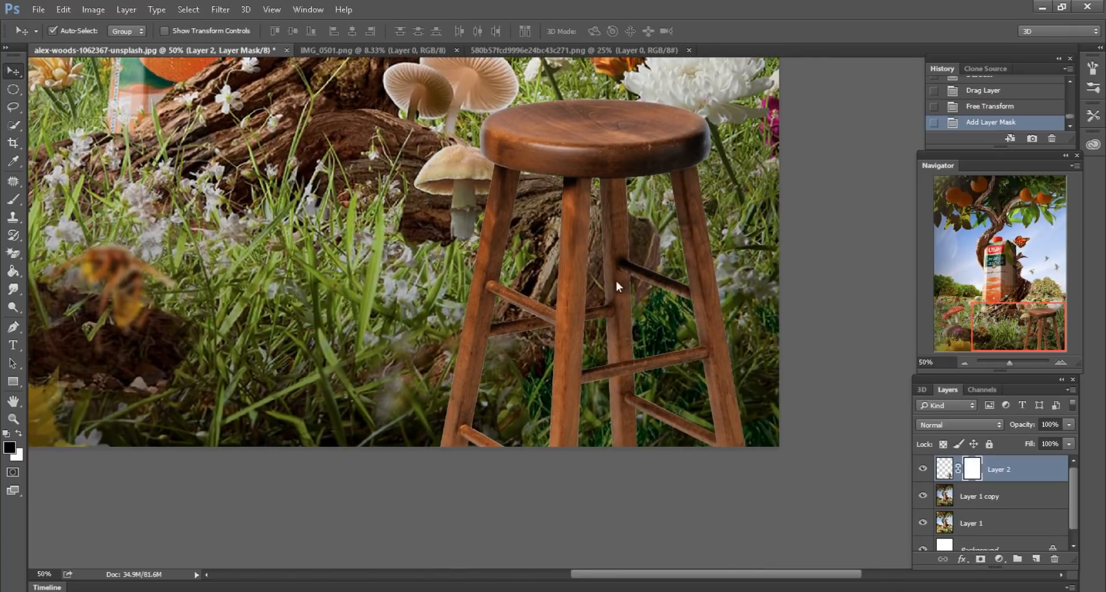
scroll(615, 280, "right", 1)
left_click(19, 201)
left_click(210, 31)
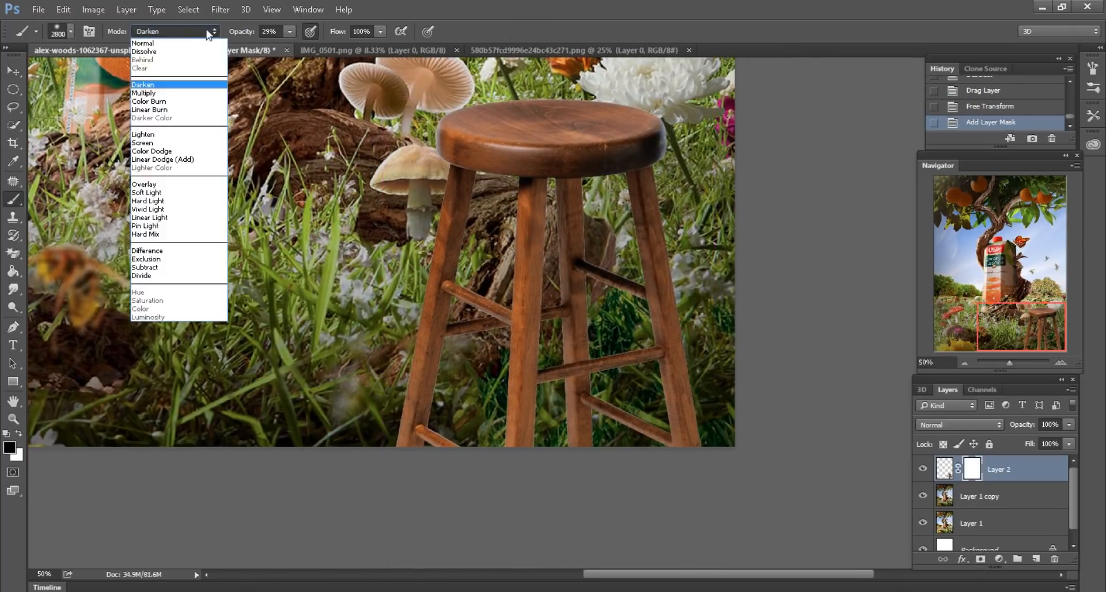
left_click(201, 50)
left_click_drag(287, 32, 293, 36)
right_click(338, 182)
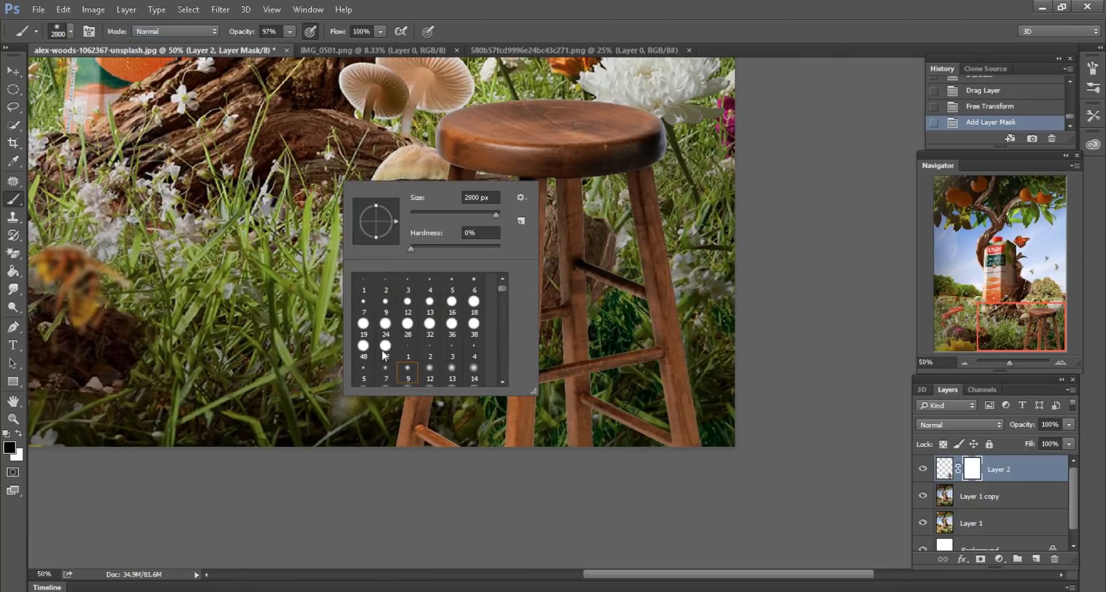
double_click(397, 373)
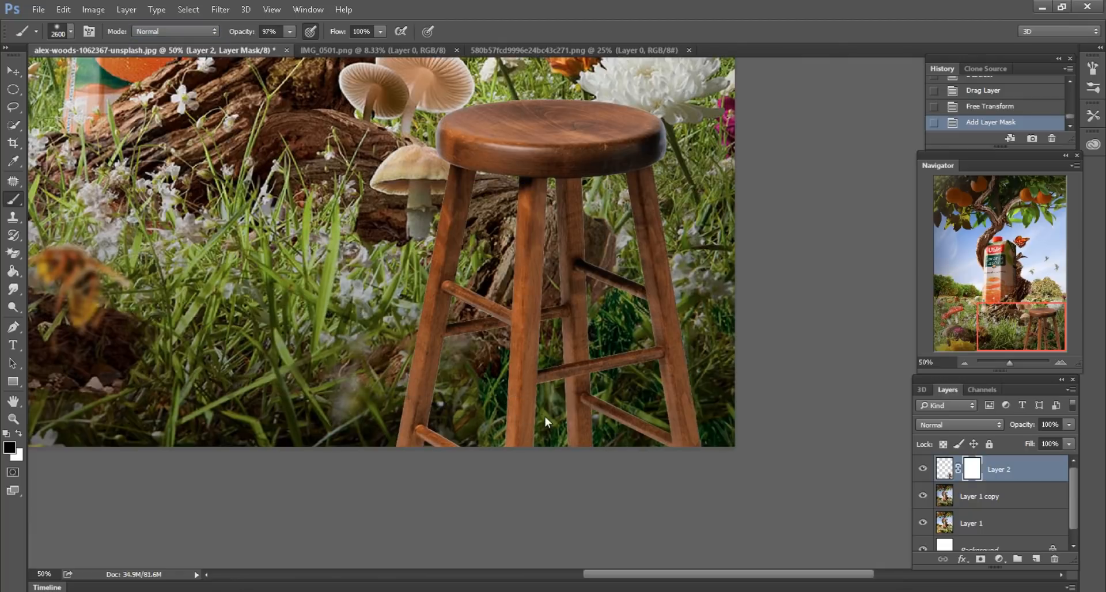
Step: Mask out the lower legs of the stool with a 175 px soft black brush so they fade into the grass
scroll(547, 410, "down", 2)
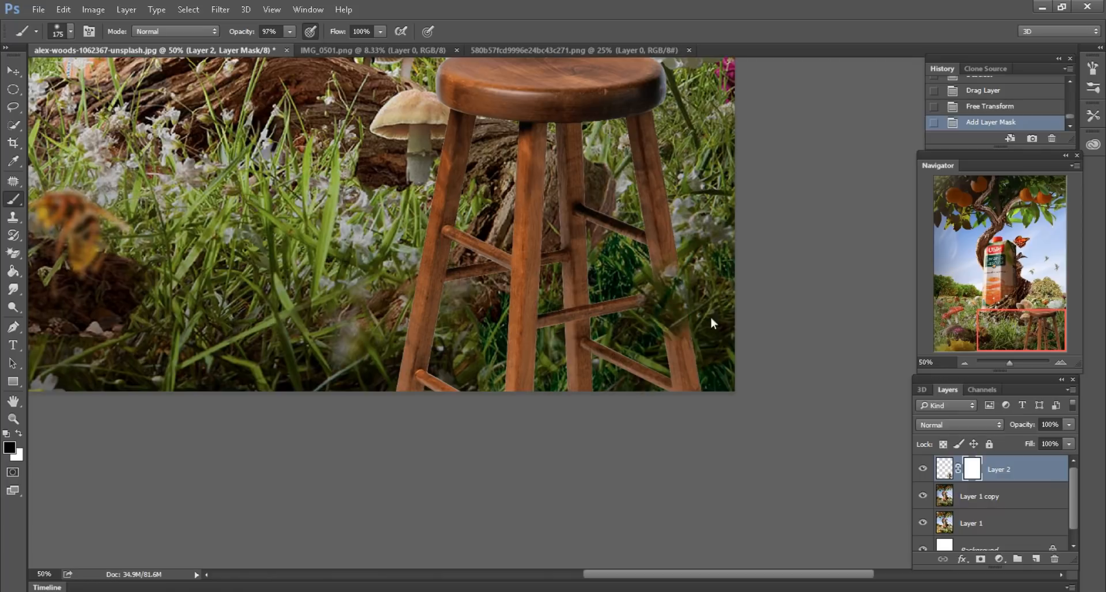
left_click_drag(694, 385, 654, 419)
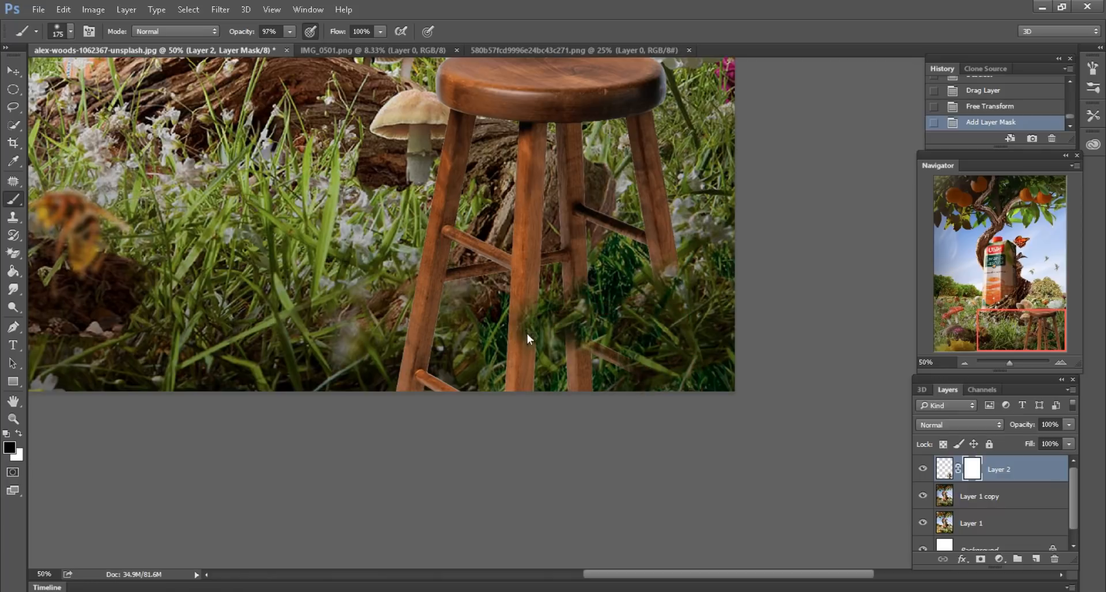
mouse_move(527, 338)
left_mouse_down()
mouse_move(648, 370)
mouse_move(637, 403)
left_mouse_up()
left_click_drag(448, 330, 467, 378)
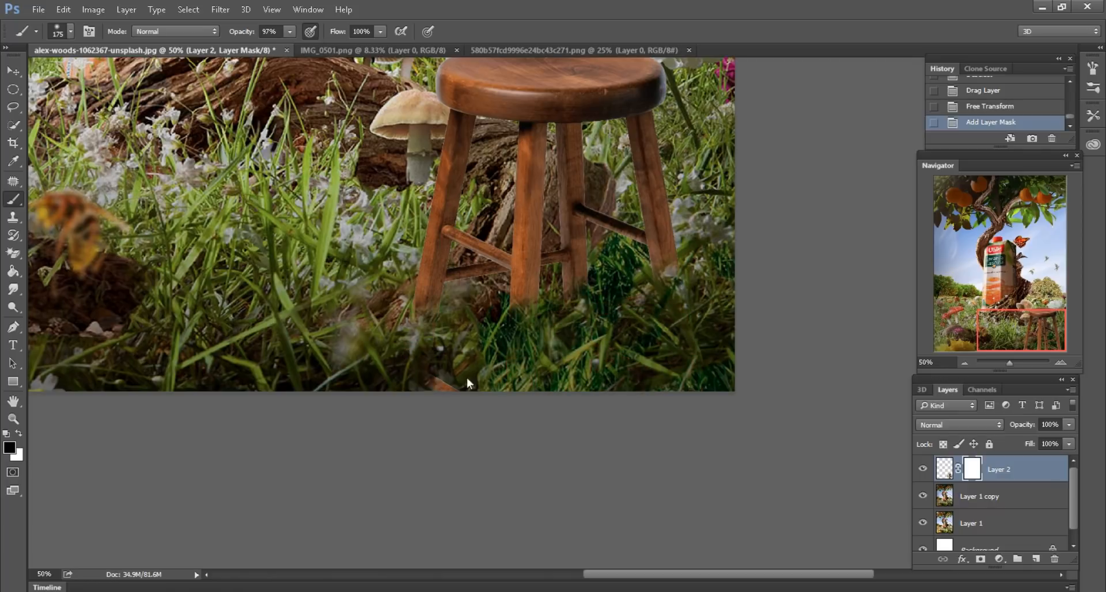
scroll(627, 383, "down", 3)
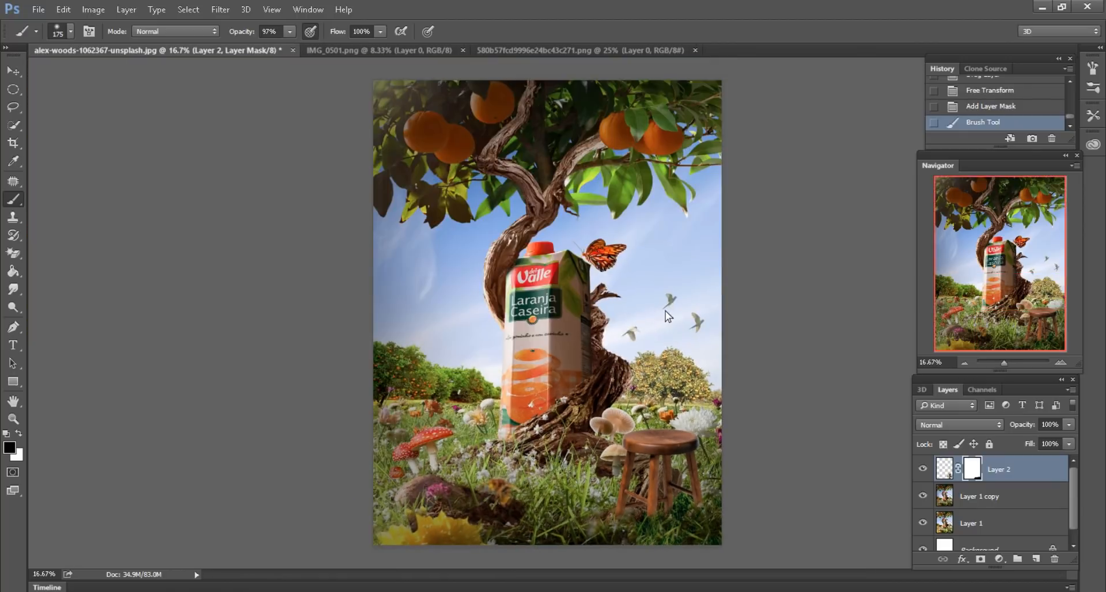
Step: Close the stool image and open the purepng orange picture with the large single leaf from the image folder
right_click(576, 49)
left_click(608, 71)
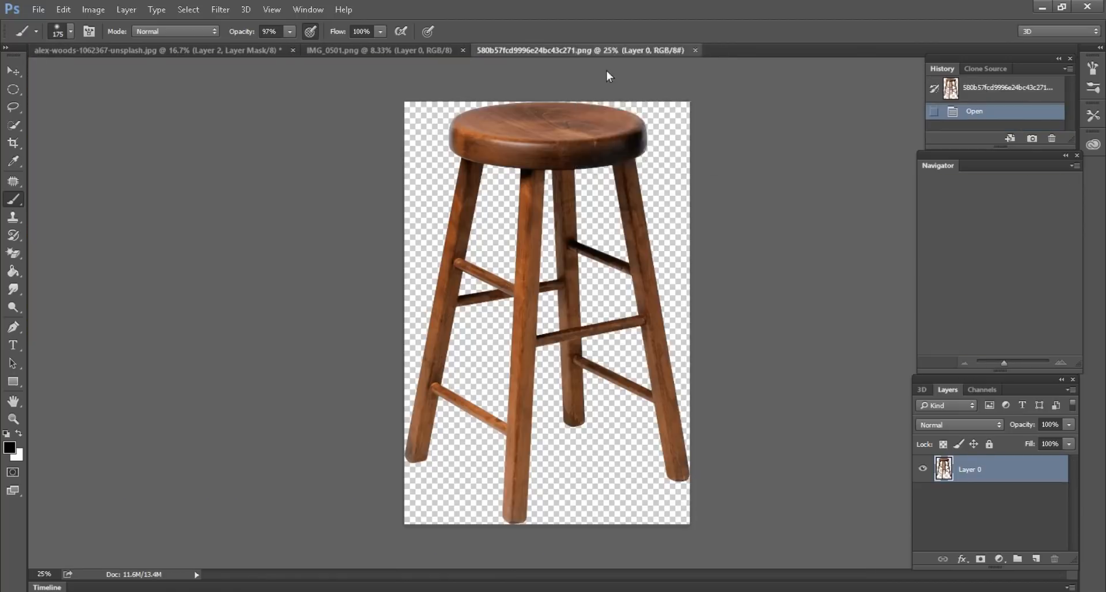
left_click(125, 591)
left_click(435, 337)
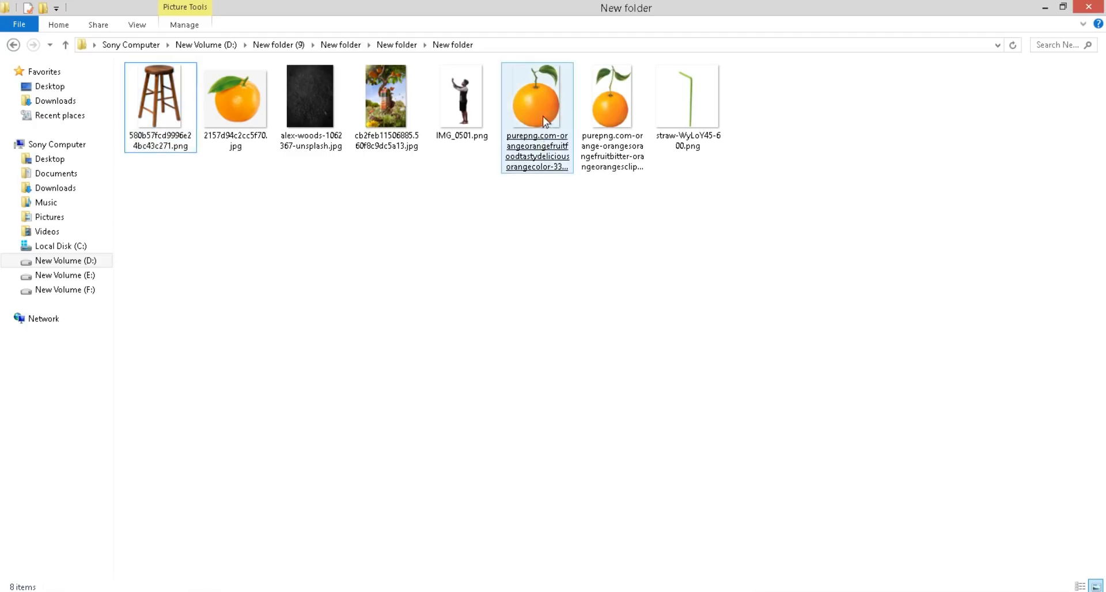
left_click_drag(543, 116, 585, 54)
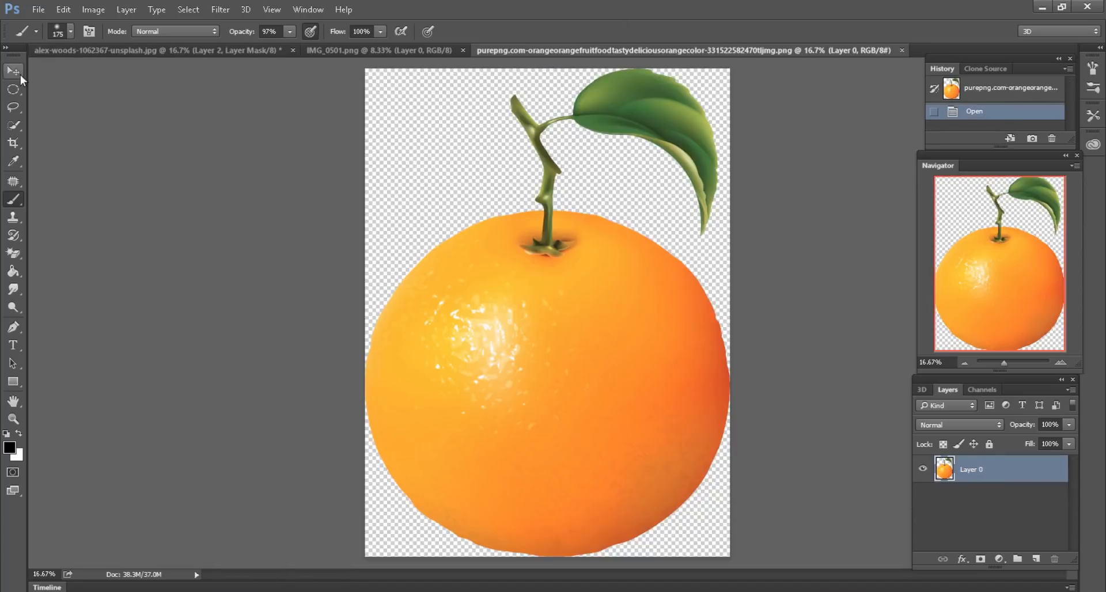
Step: Bring the orange cut-out into the garden composition as a new layer and scale it proportionally to 33% with Free Transform
left_click(19, 75)
left_click_drag(346, 136, 345, 159)
left_click(65, 9)
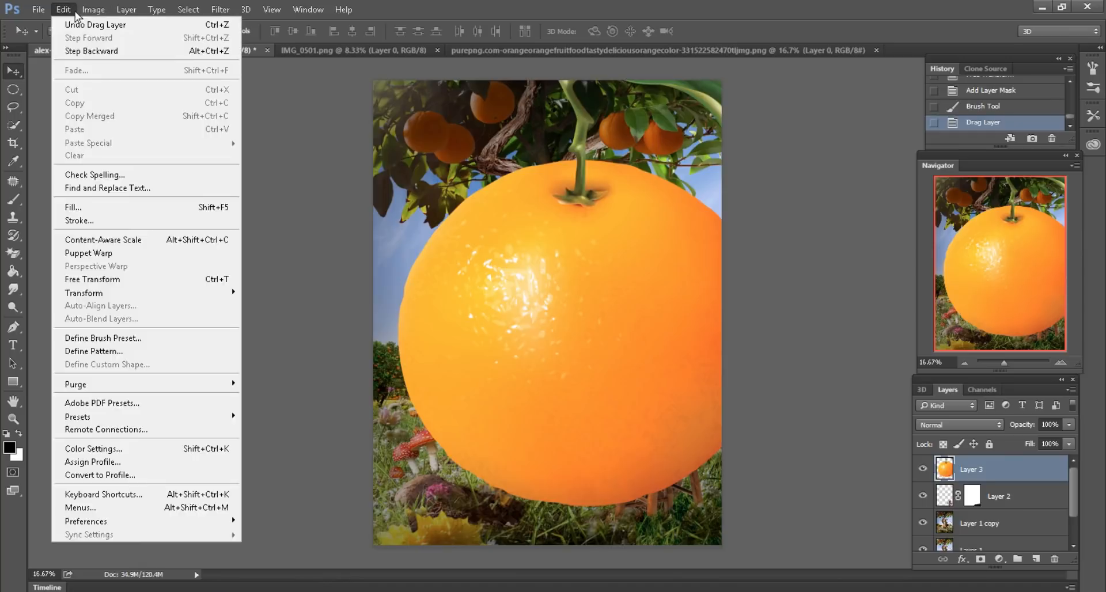
left_click(95, 281)
left_click_drag(263, 31, 230, 29)
Step: Move the orange up into the left part of the tree, in front of the smaller oranges, and apply the transform
key("ctrl+plus")
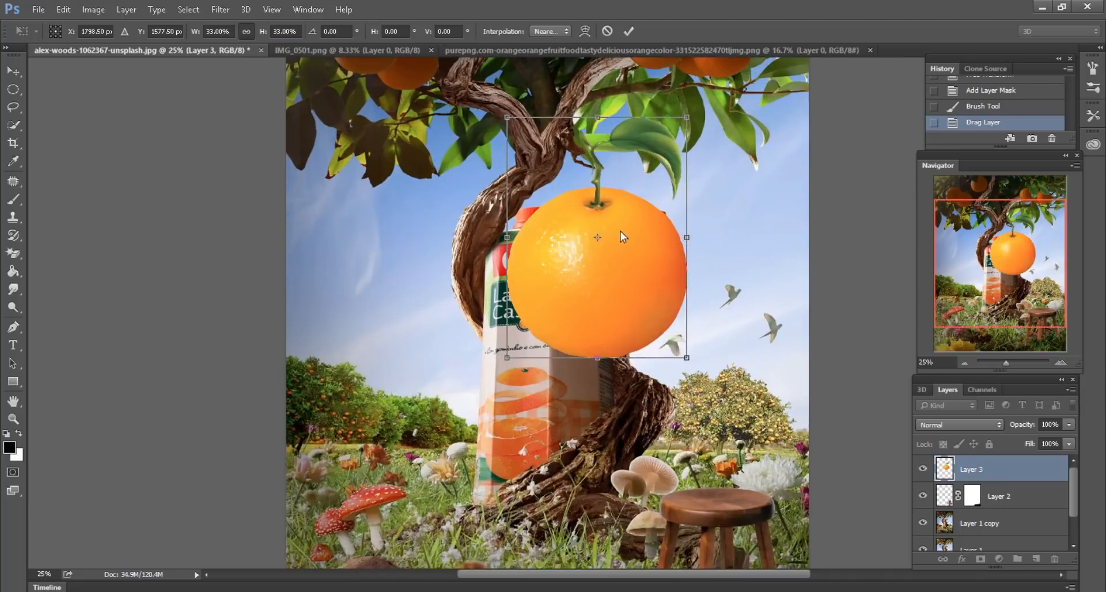
scroll(621, 230, "up", 4)
left_click_drag(617, 299, 442, 167)
key("Return")
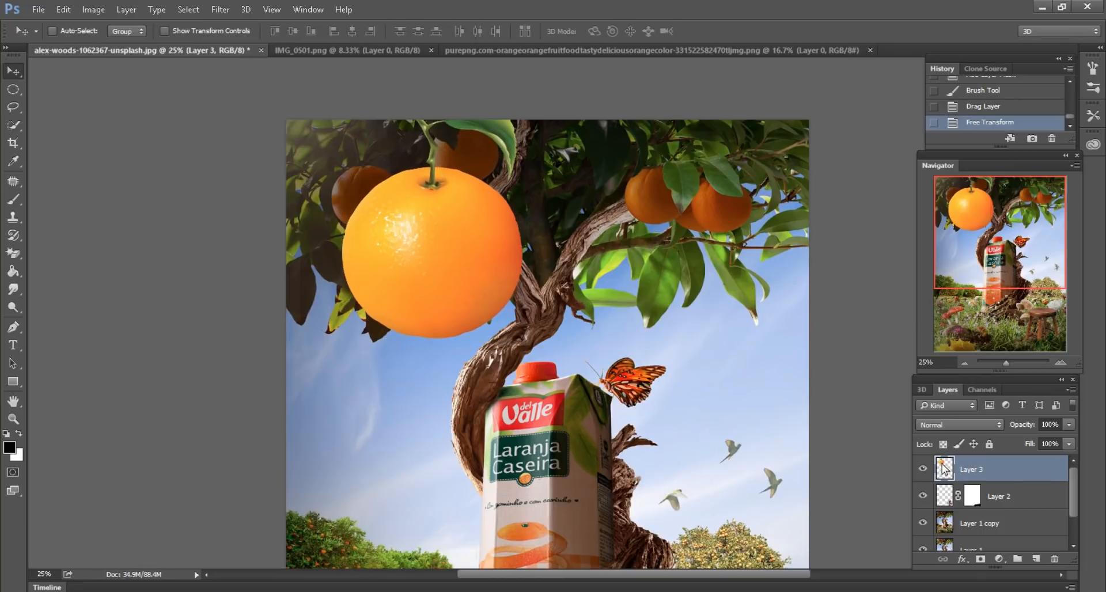
Step: Load the orange's outline as a selection and darken its lower-left side with a large, low-opacity soft black brush
left_click(944, 469, "ctrl")
scroll(466, 341, "down", 2)
scroll(466, 340, "left", 2)
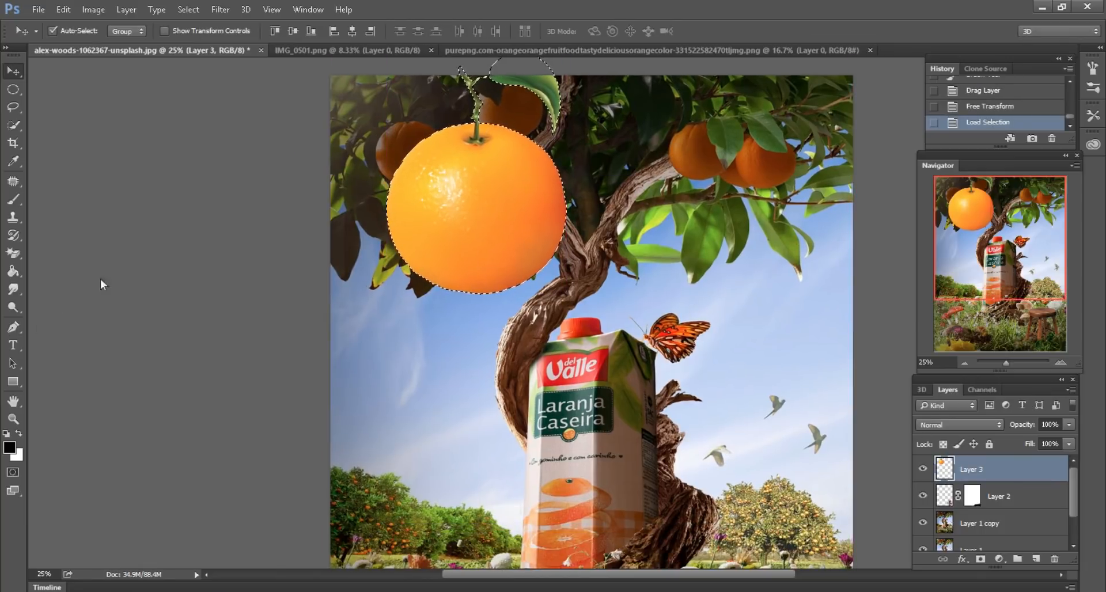
left_click(15, 199)
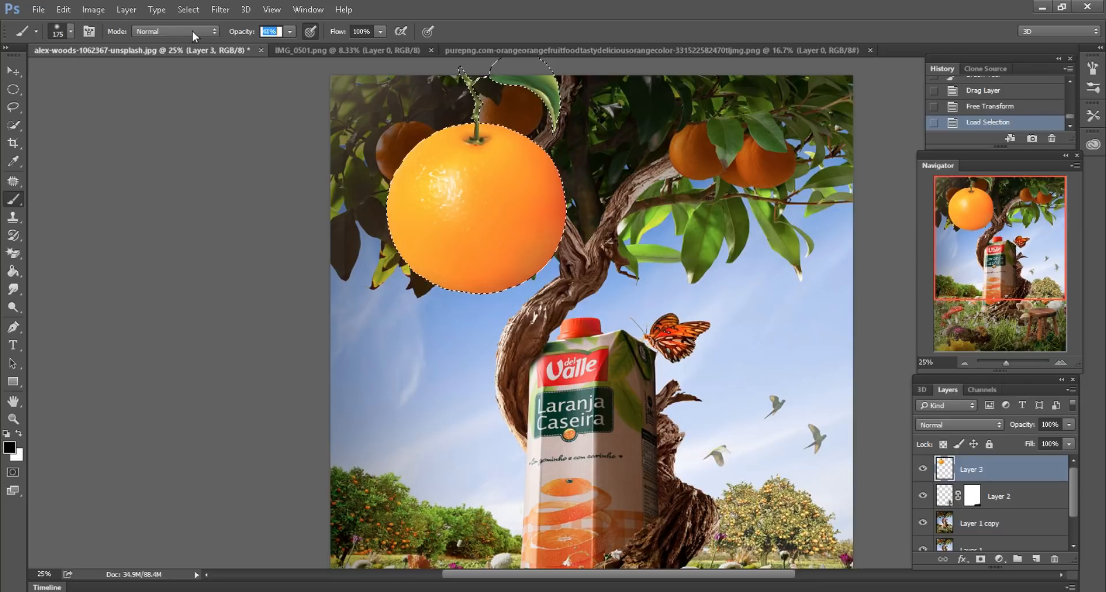
left_click_drag(186, 29, 183, 29)
key("bracketright")
key("bracketright")
key("bracketright")
key("bracketright")
key("bracketright")
key("bracketright")
key("bracketright")
key("bracketright")
key("bracketright")
key("bracketright")
key("bracketright")
key("bracketright")
key("bracketright")
key("bracketright")
mouse_move(446, 320)
left_mouse_down()
mouse_move(368, 169)
mouse_move(371, 238)
mouse_move(517, 354)
mouse_move(363, 277)
mouse_move(352, 205)
mouse_move(301, 231)
left_mouse_up()
Step: Deepen the shading on the orange's lower-left edge with a 1300 px black brush at 8% opacity, and remove the selection
key("bracketleft")
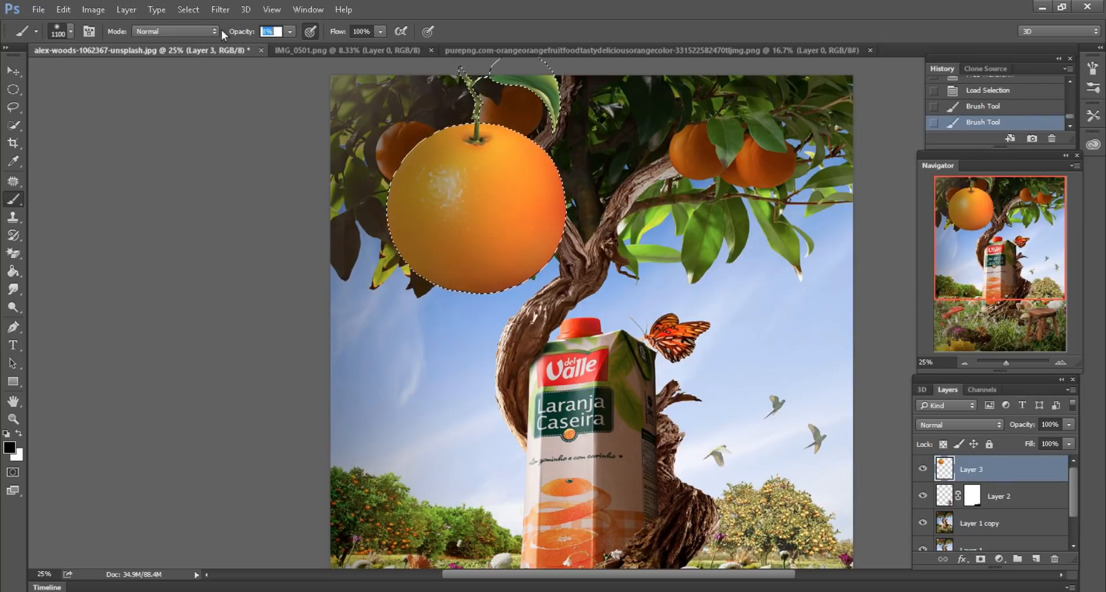
type("8")
key("Return")
key("bracketright")
key("bracketright")
mouse_move(497, 290)
left_mouse_down()
mouse_move(452, 246)
mouse_move(439, 349)
left_mouse_up()
scroll(374, 323, "up", 1)
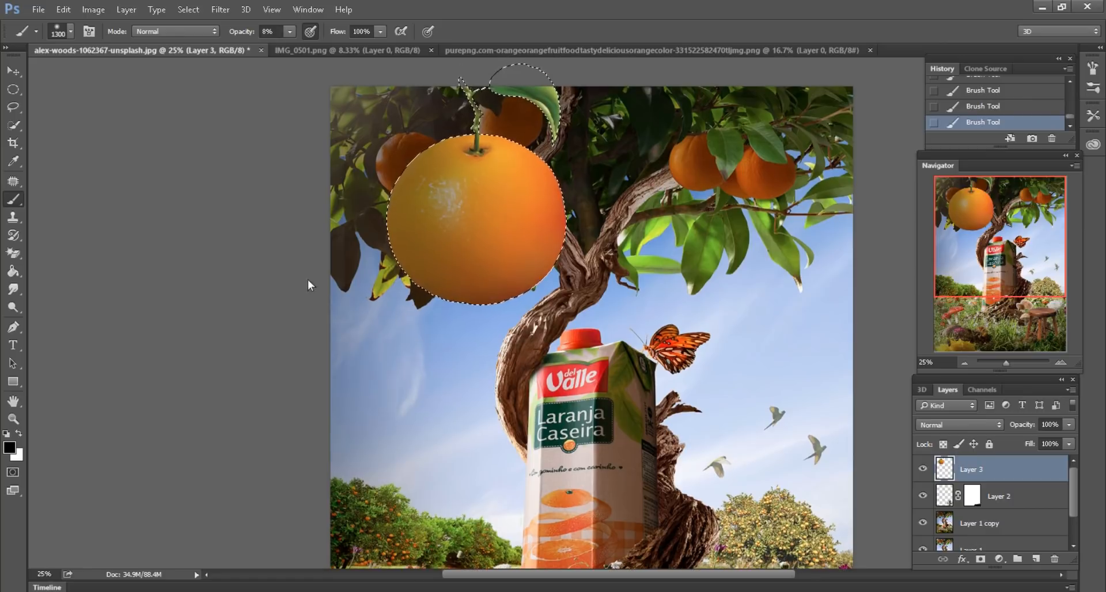
key("l")
key("ctrl+d")
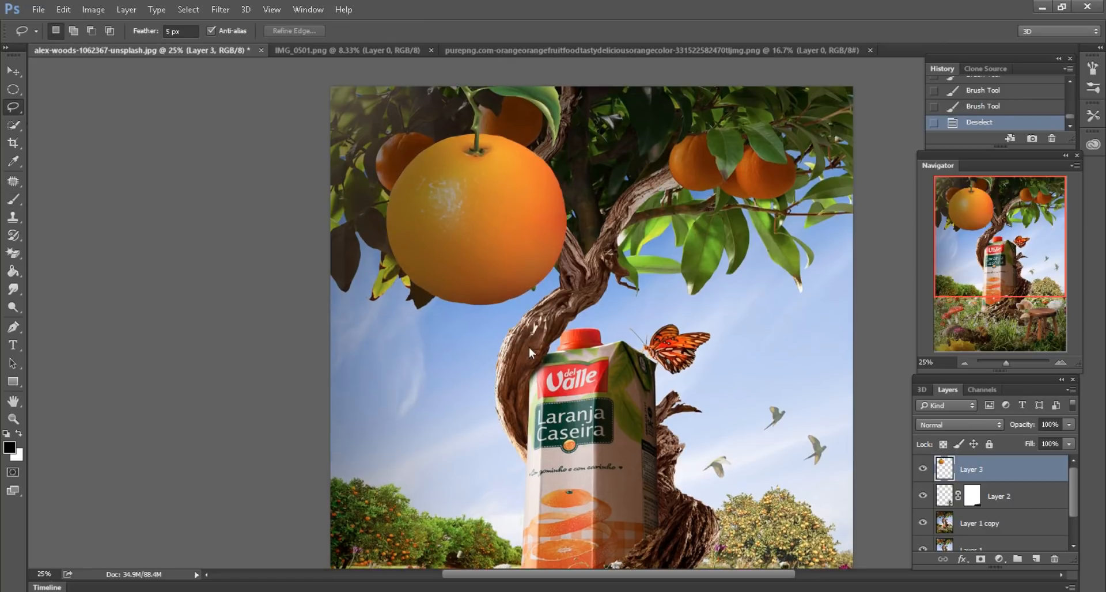
Step: Shift the shaded orange slightly upward in the tree
left_click_drag(546, 283, 472, 309)
scroll(513, 316, "up", 5)
key("ctrl+minus")
key("ctrl+plus")
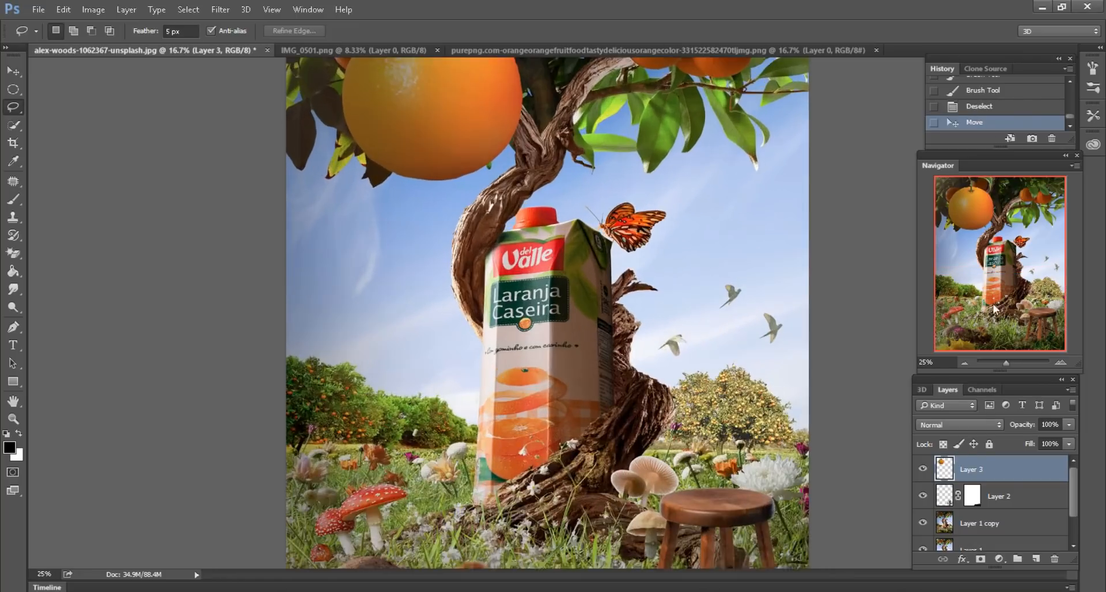
Step: Select the two leaves hanging beneath the right-hand oranges on the Layer 1 copy layer with the Quick Selection tool
scroll(742, 309, "up", 6)
scroll(741, 308, "right", 4)
scroll(742, 309, "up", 3)
key("ctrl+plus")
left_click_drag(693, 320, 636, 314)
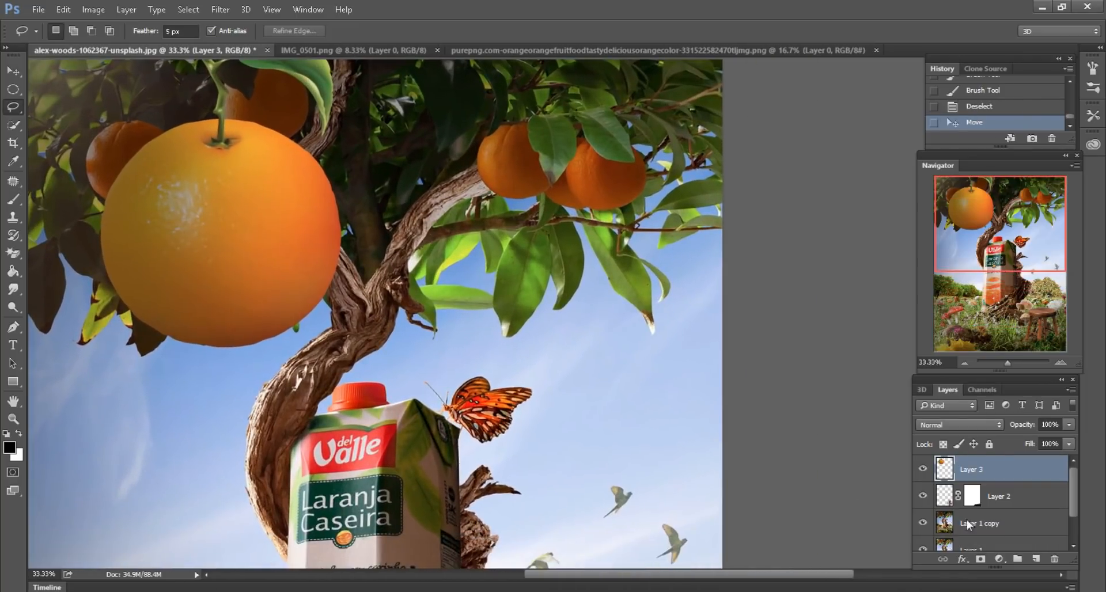
left_click(968, 524)
key("ctrl+plus")
left_click(8, 130)
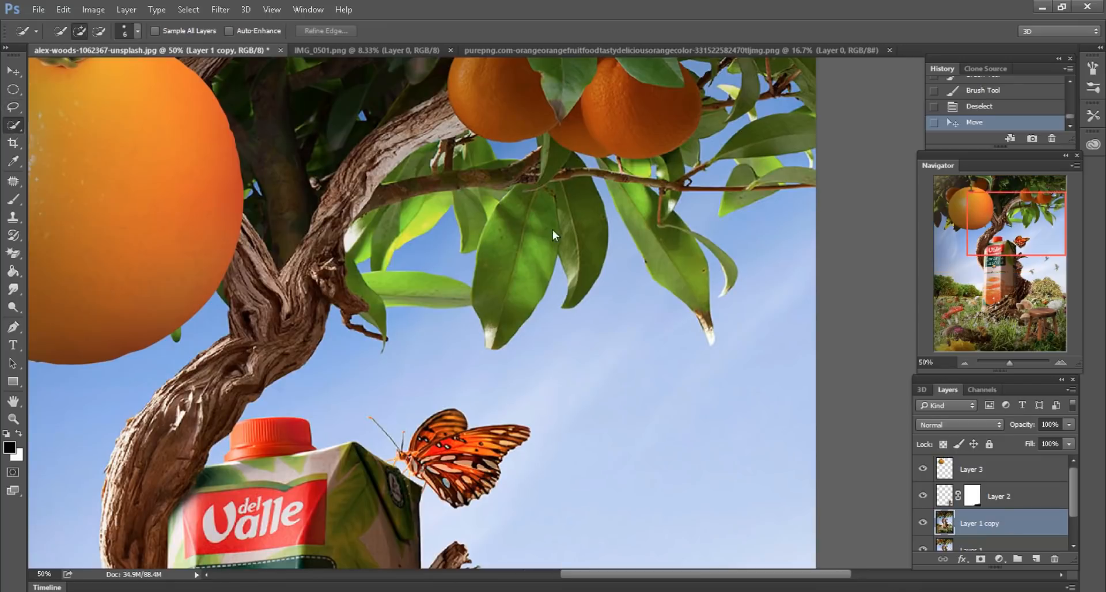
key("bracketleft")
key("bracketleft")
mouse_move(520, 203)
left_mouse_down()
mouse_move(493, 344)
mouse_move(506, 320)
left_mouse_up()
scroll(507, 319, "up", 1)
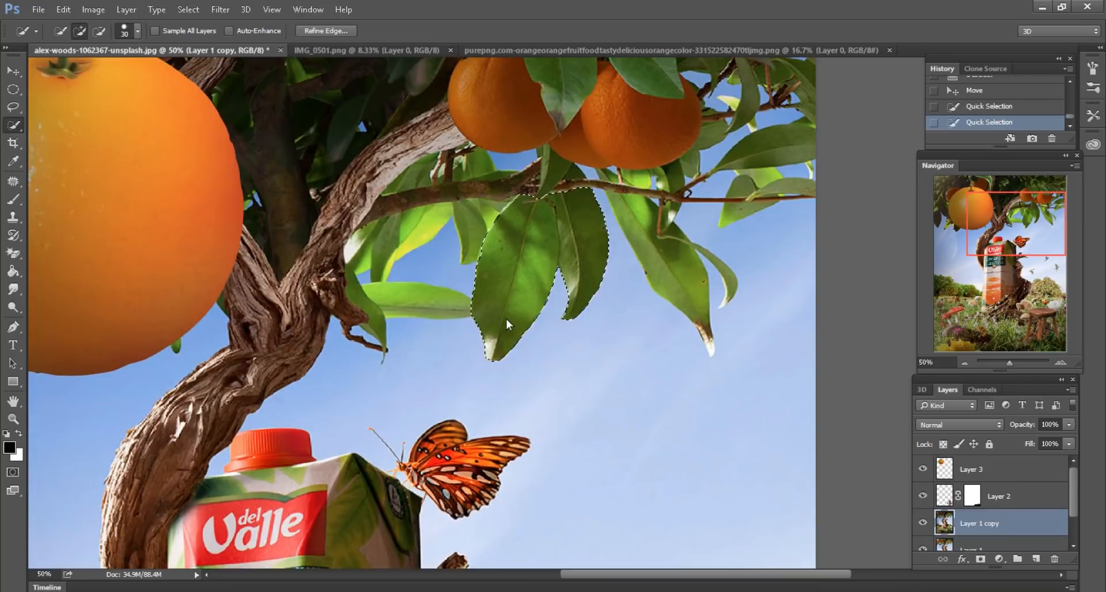
Step: Copy the selected leaves to their own layer and move them over to the large orange's stem
key("ctrl+j")
key("ctrl+minus")
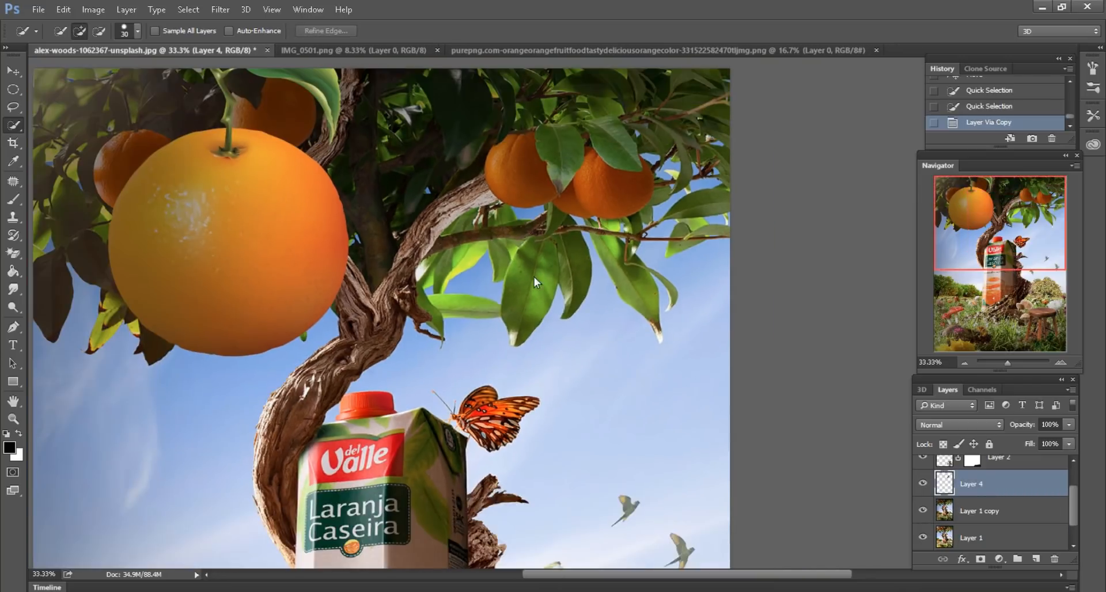
left_click_drag(535, 278, 204, 144)
scroll(1004, 514, "up", 1)
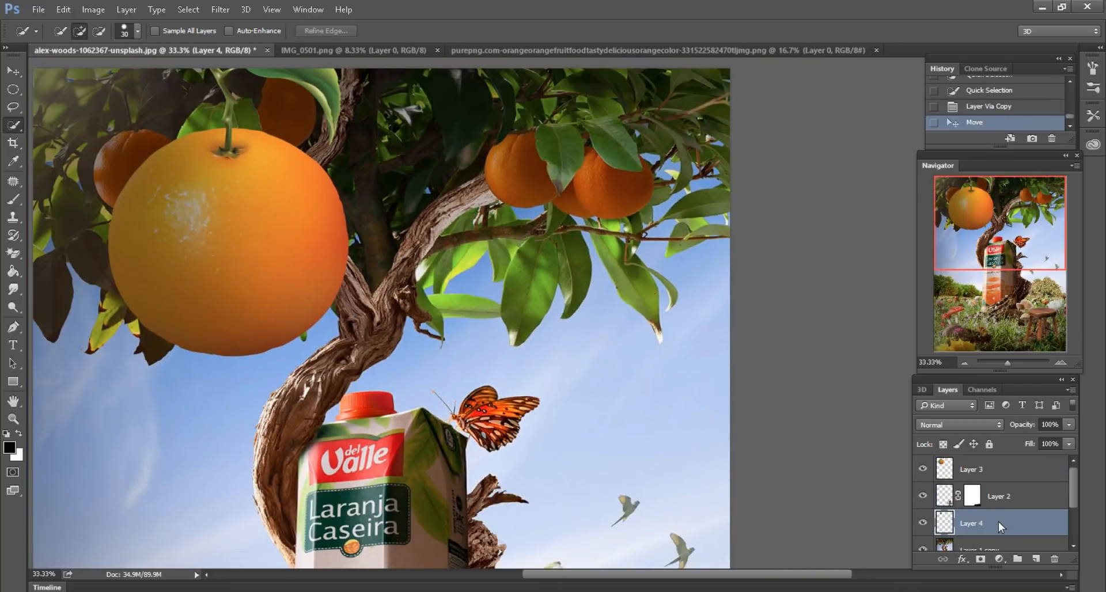
Step: Put the leaf layer above the orange layer and raise the leaves so they overlap the orange's top and stem
left_click_drag(998, 521, 988, 466)
scroll(420, 329, "up", 2)
scroll(419, 328, "left", 3)
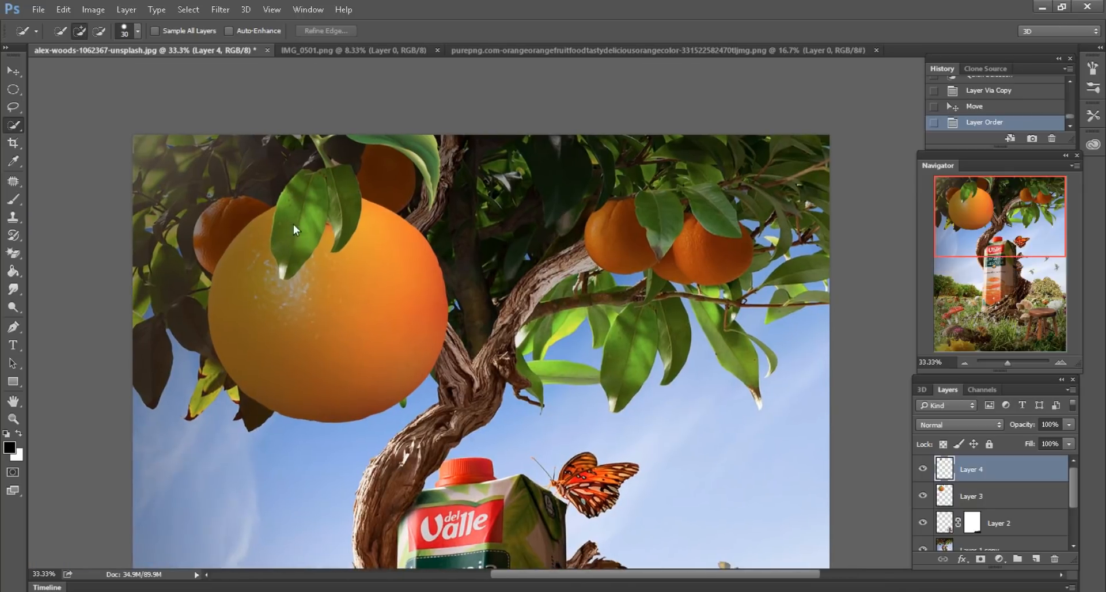
left_click_drag(292, 230, 286, 181)
Step: Replace the white highlight on the large orange with clean peel from its right side using the Patch tool, and deselect
key("ctrl+minus")
key("ctrl+minus")
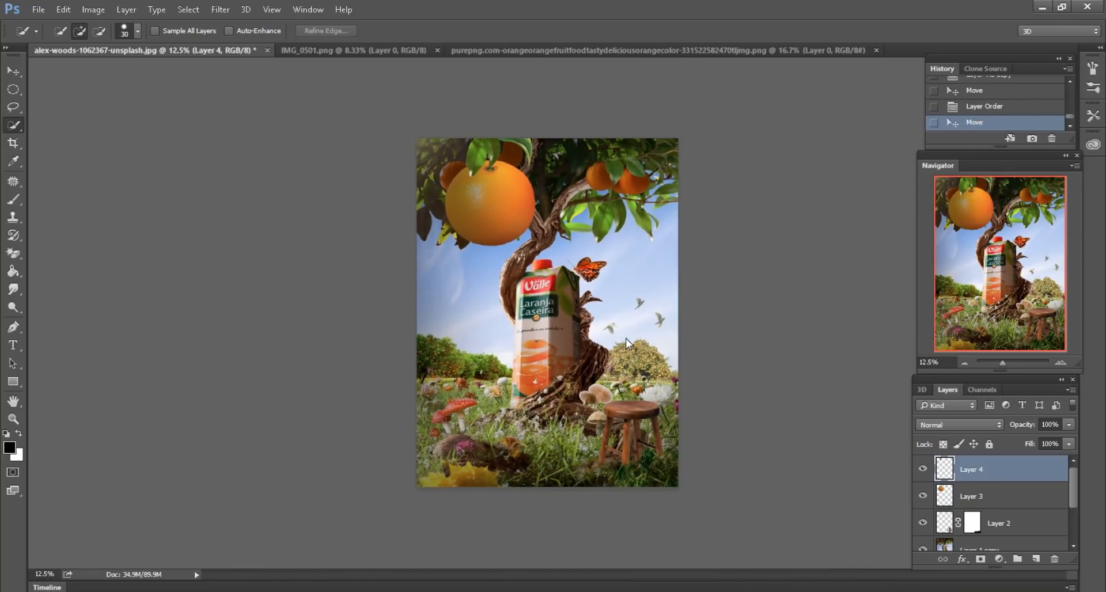
key("ctrl+plus")
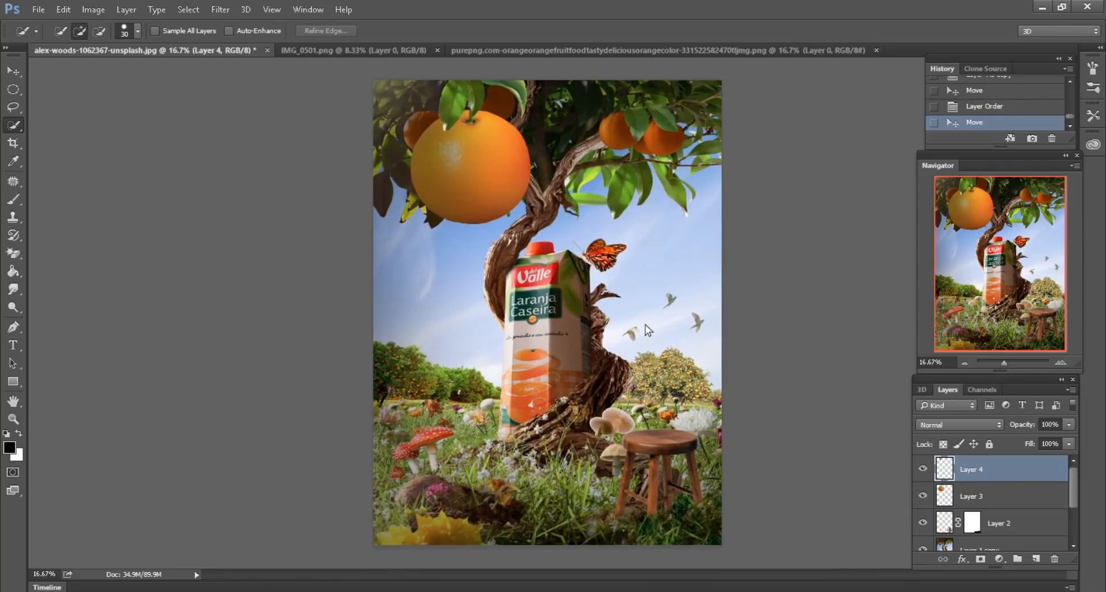
key("ctrl+plus")
scroll(848, 244, "up", 5)
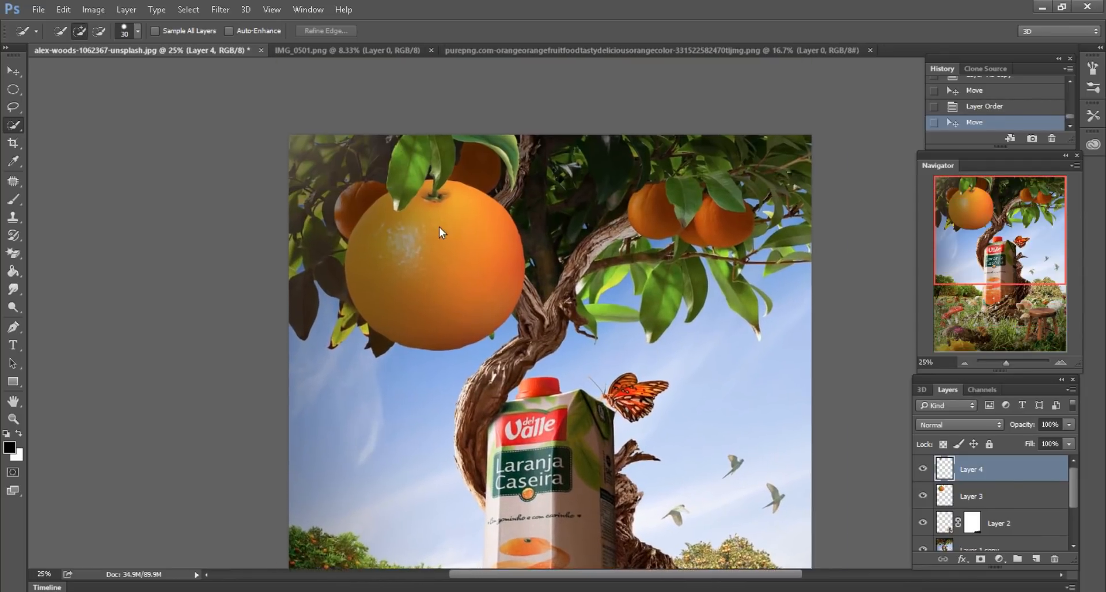
key("ctrl+plus")
key("alt+bracketleft")
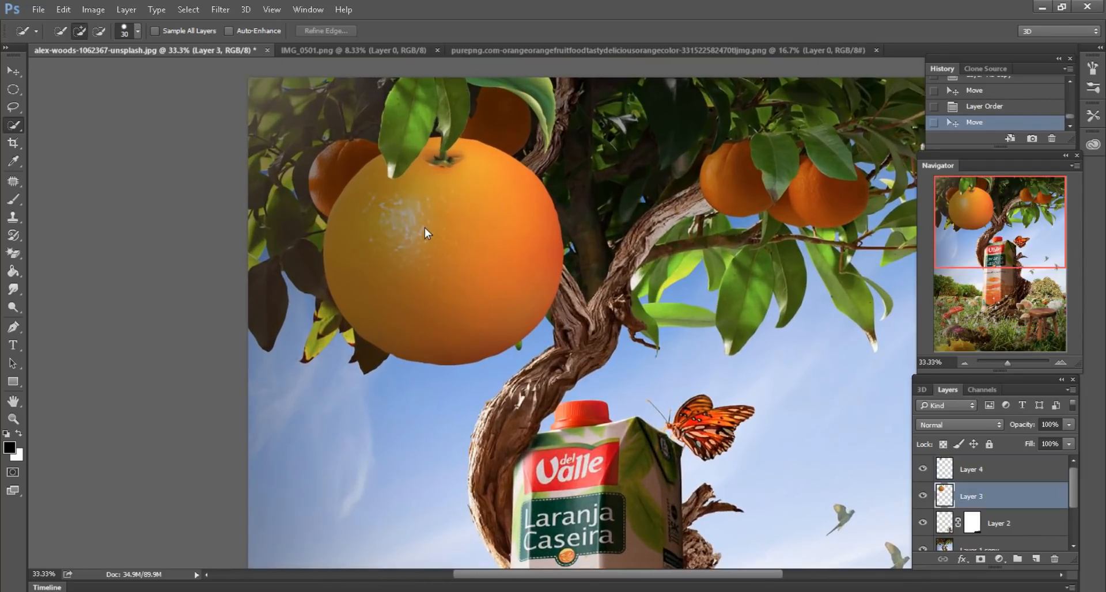
left_click(14, 183)
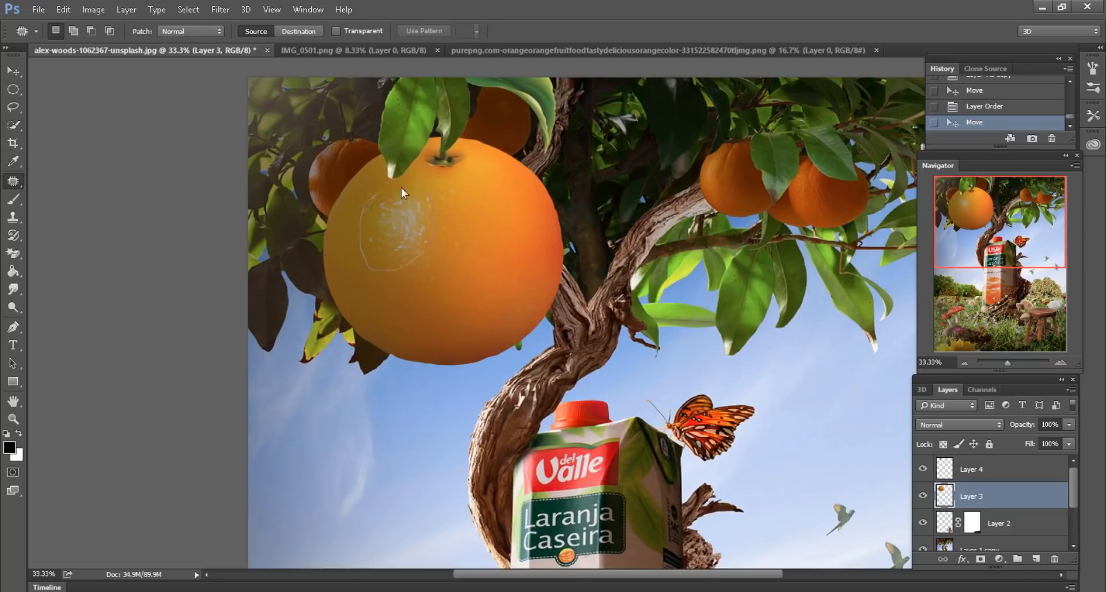
left_click_drag(401, 188, 488, 230)
key("ctrl+d")
key("ctrl+minus")
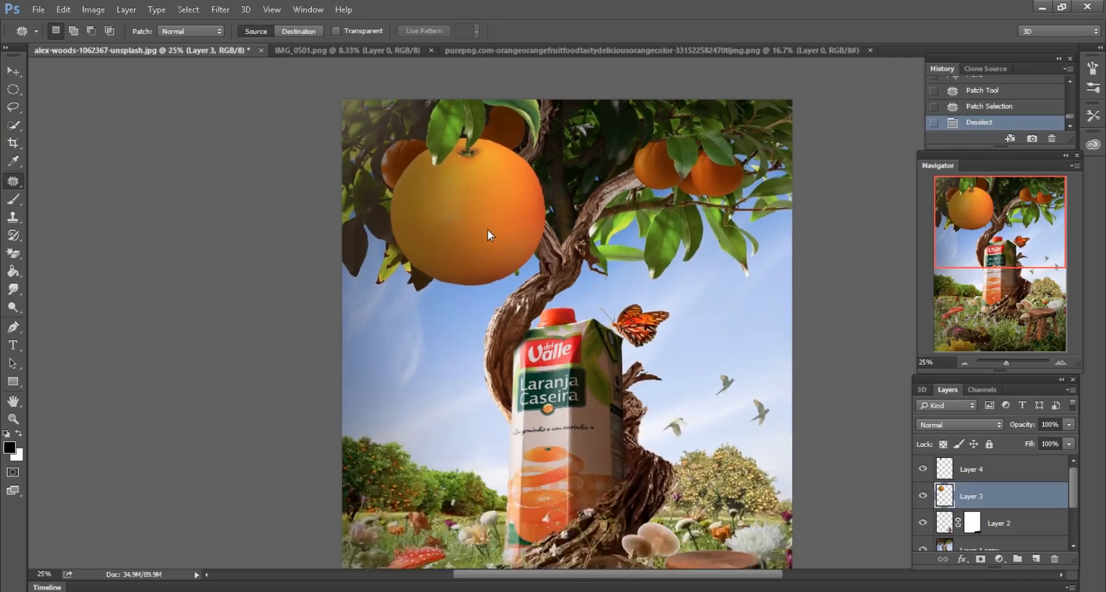
Step: Make the stool layer active and load the stool's outline as a selection
key("ctrl+minus")
key("ctrl+minus")
key("ctrl+plus")
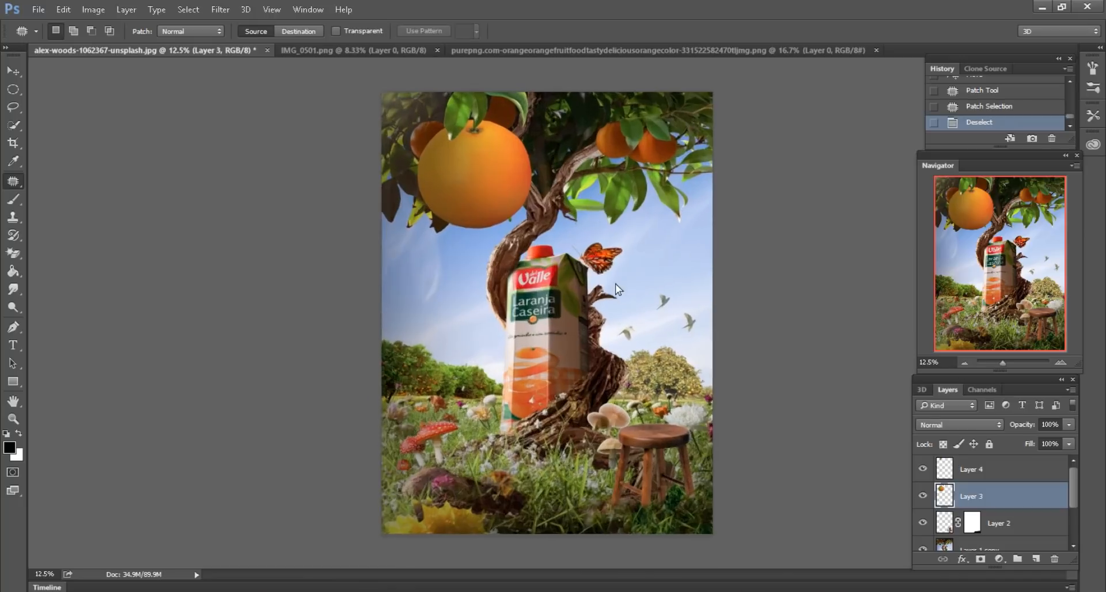
key("ctrl+plus")
left_click_drag(1016, 281, 1016, 307)
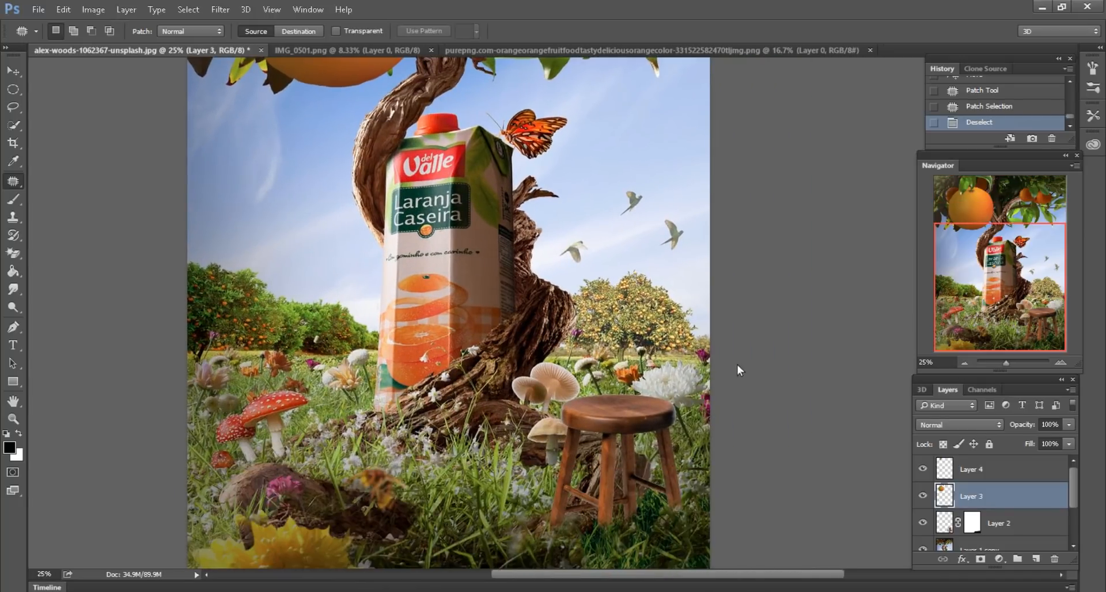
left_click(19, 75)
key("ctrl+plus")
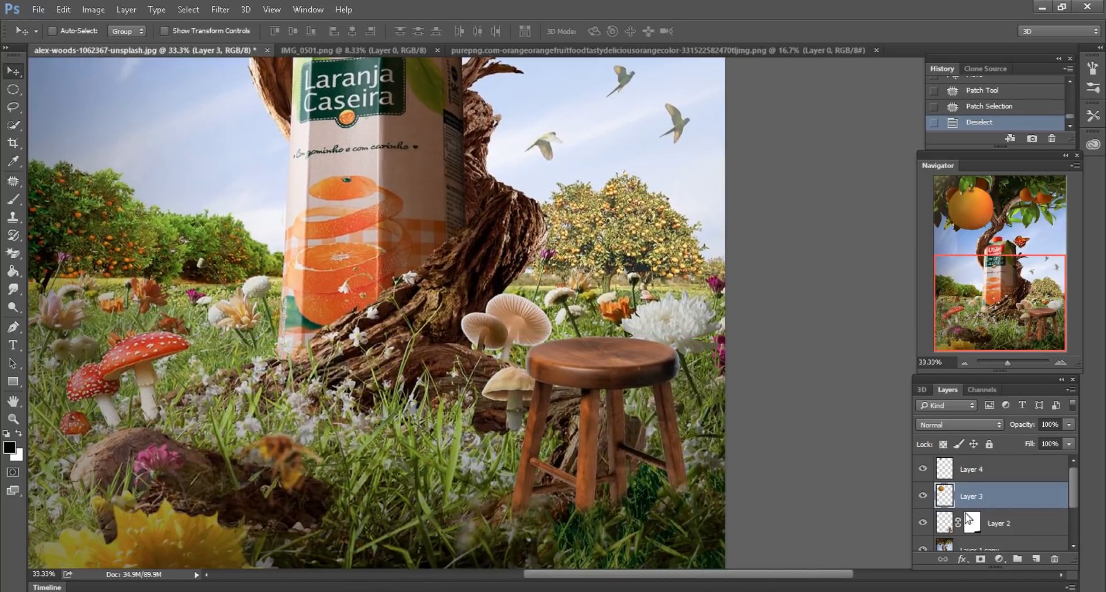
left_click(659, 376)
left_click(949, 488, "ctrl")
scroll(473, 369, "down", 3)
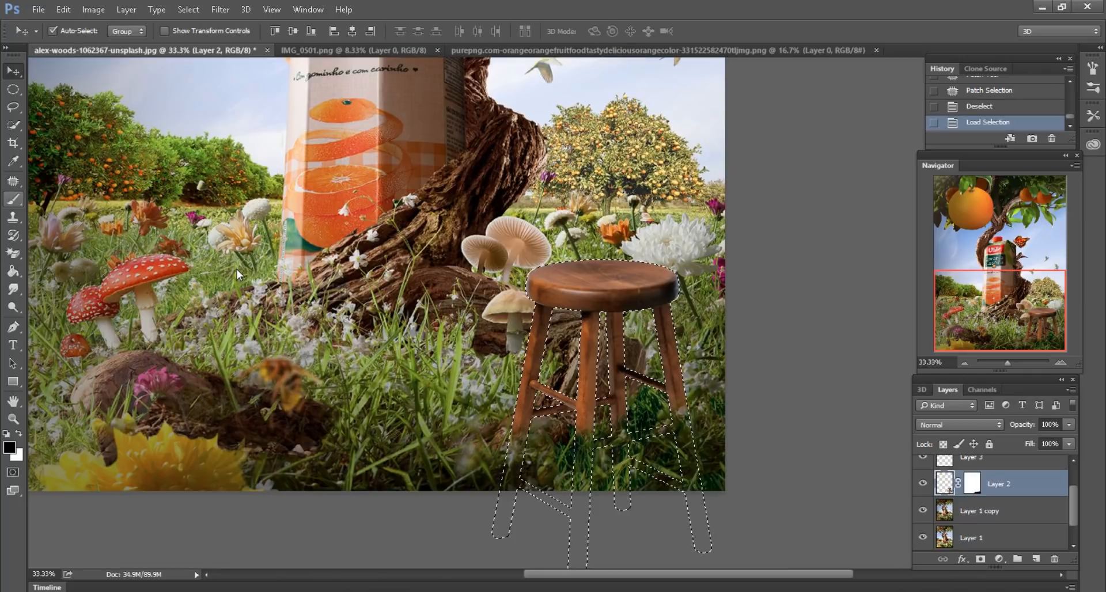
Step: Shade the lower part of the selected stool with a 600 px black brush at 22% opacity
key("b")
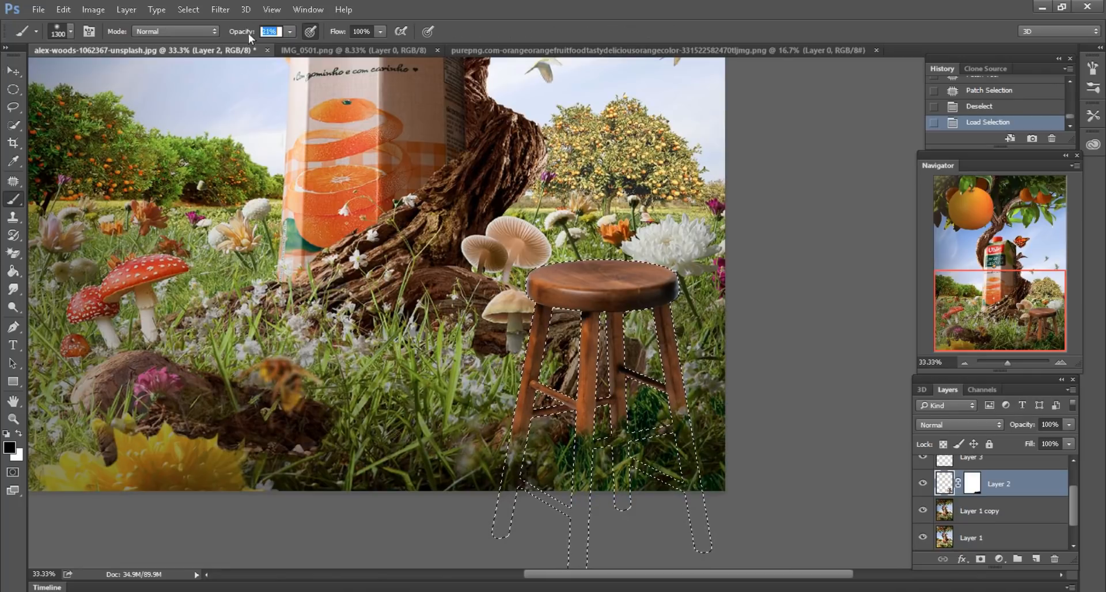
key("bracketleft")
key("bracketleft")
key("bracketleft")
key("bracketleft")
key("bracketleft")
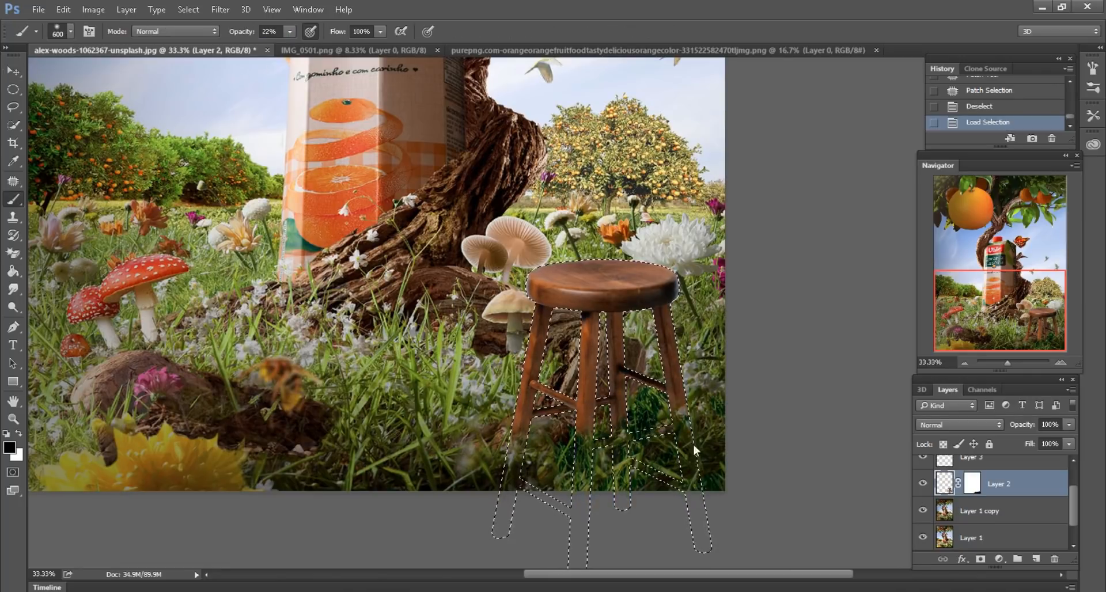
left_click_drag(695, 450, 589, 492)
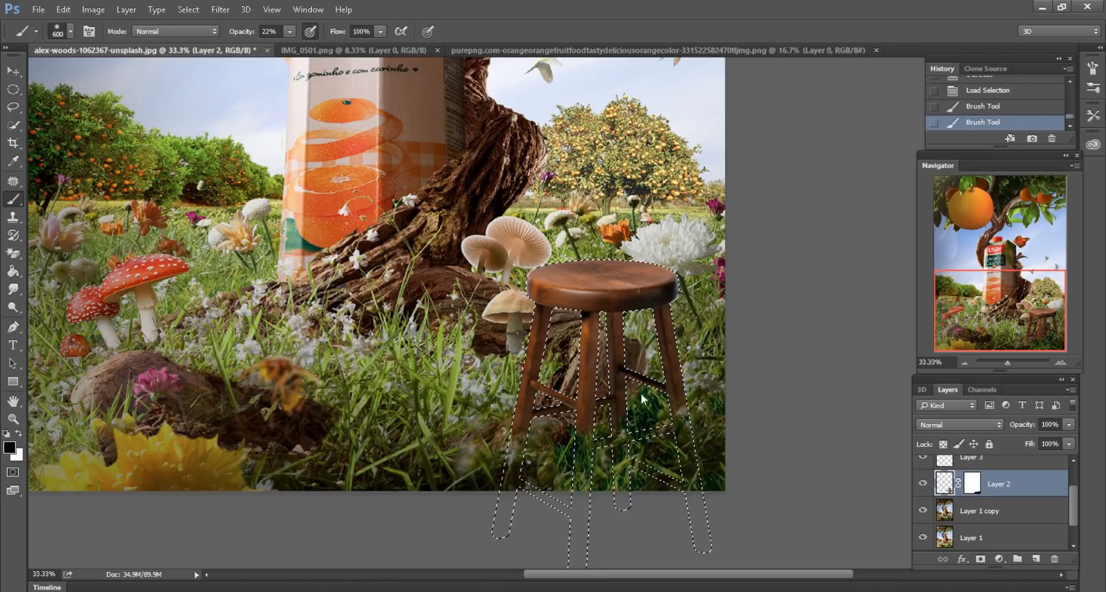
Step: Clear the stool selection and bring the man's cut-out from IMG_0501.png into the garden composition above the stool layer
left_click(20, 110)
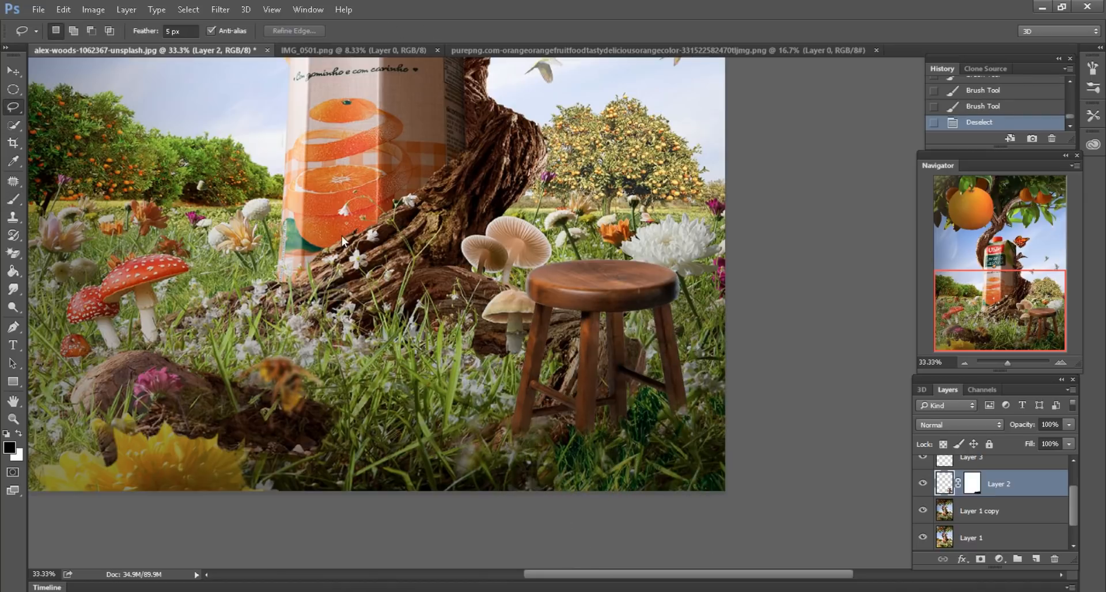
key("ctrl+Tab")
left_click_drag(494, 220, 559, 165)
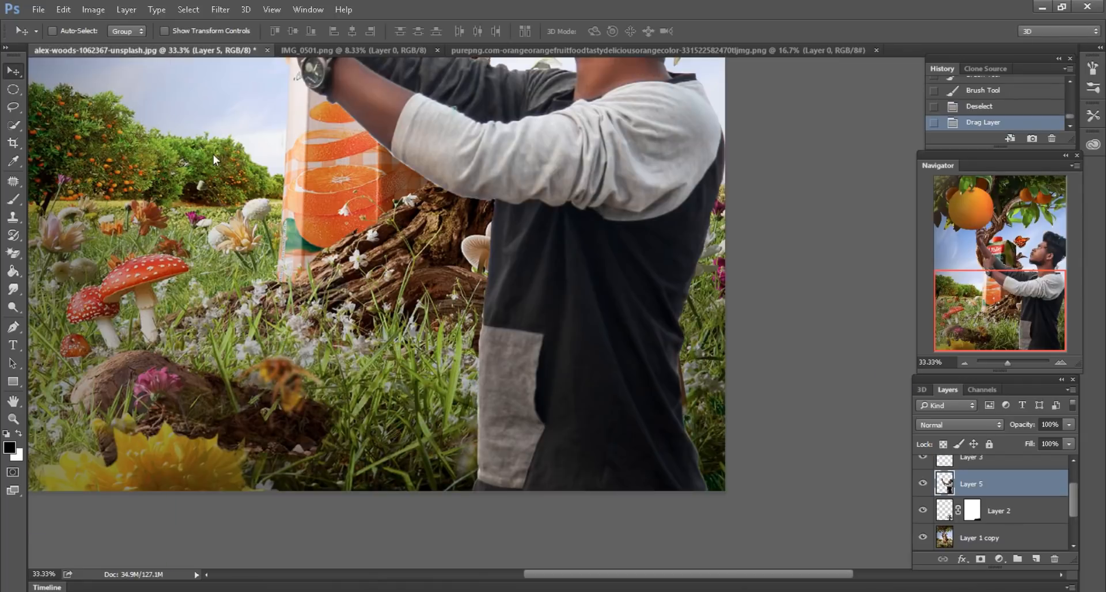
Step: Scale the man's layer proportionally down to 23% and bring it over the stool
left_click(63, 9)
left_click(104, 279)
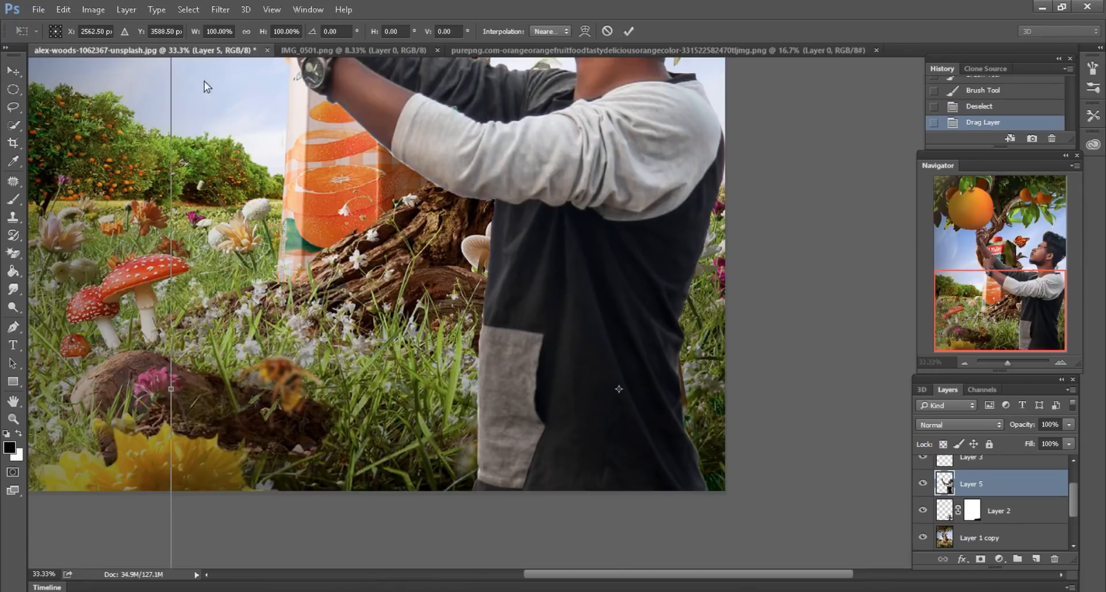
left_click(249, 33)
left_click_drag(265, 31, 208, 19)
key("ctrl+minus")
left_click_drag(617, 358, 576, 167)
scroll(565, 231, "up", 5)
scroll(568, 255, "right", 6)
scroll(558, 319, "left", 3)
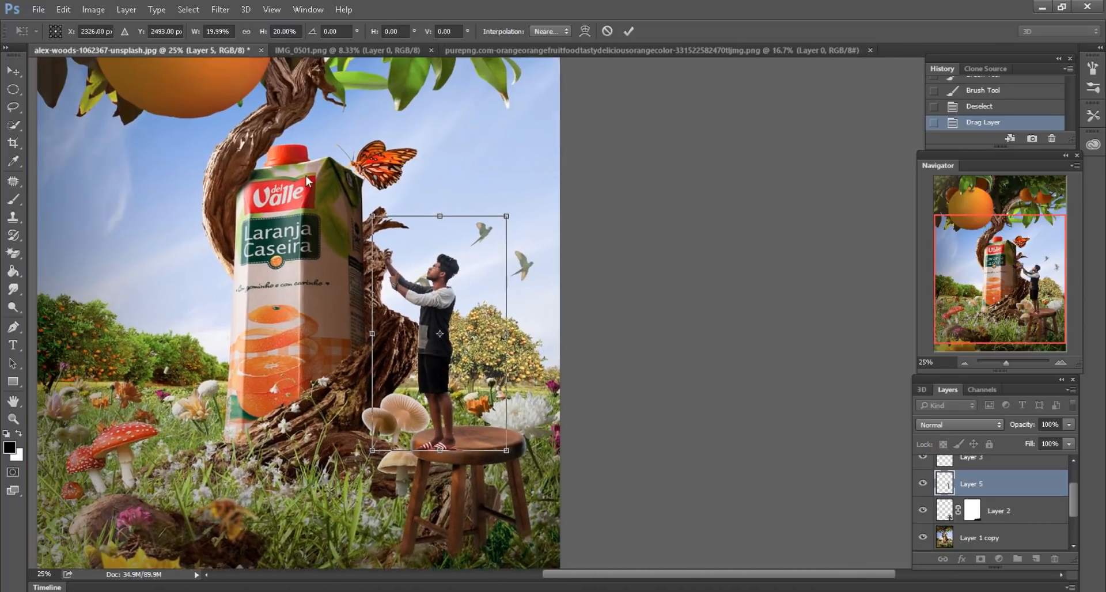
left_click_drag(261, 30, 266, 31)
type("23")
key("Return")
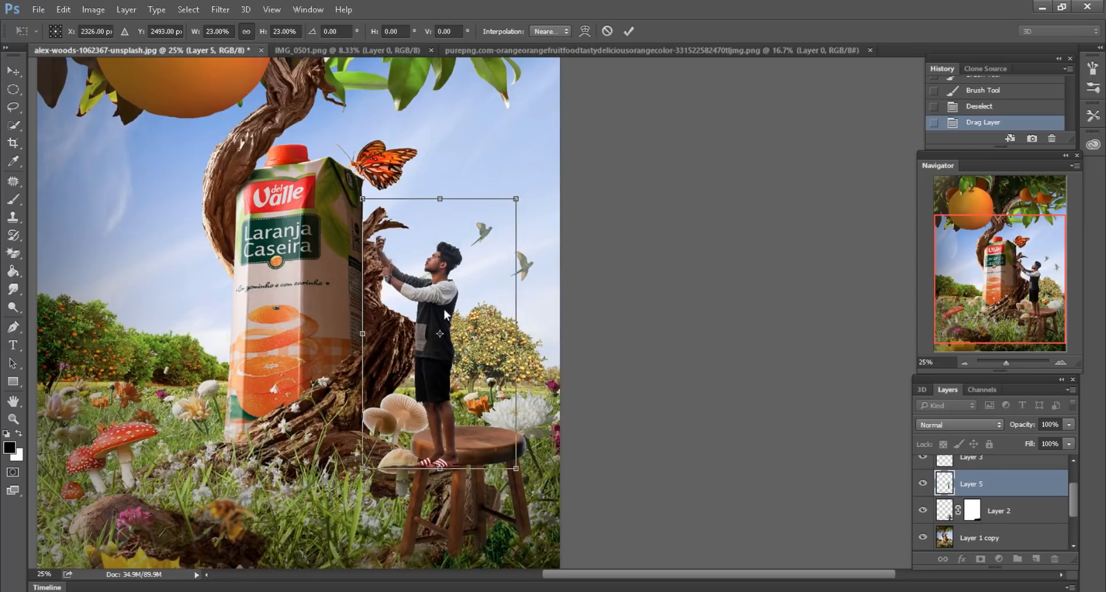
Step: Move the scaled man up and right so he stands on the stool's seat, and apply the transform
left_click_drag(444, 310, 473, 276)
key("ctrl+minus")
key("ctrl+plus")
key("ctrl+plus")
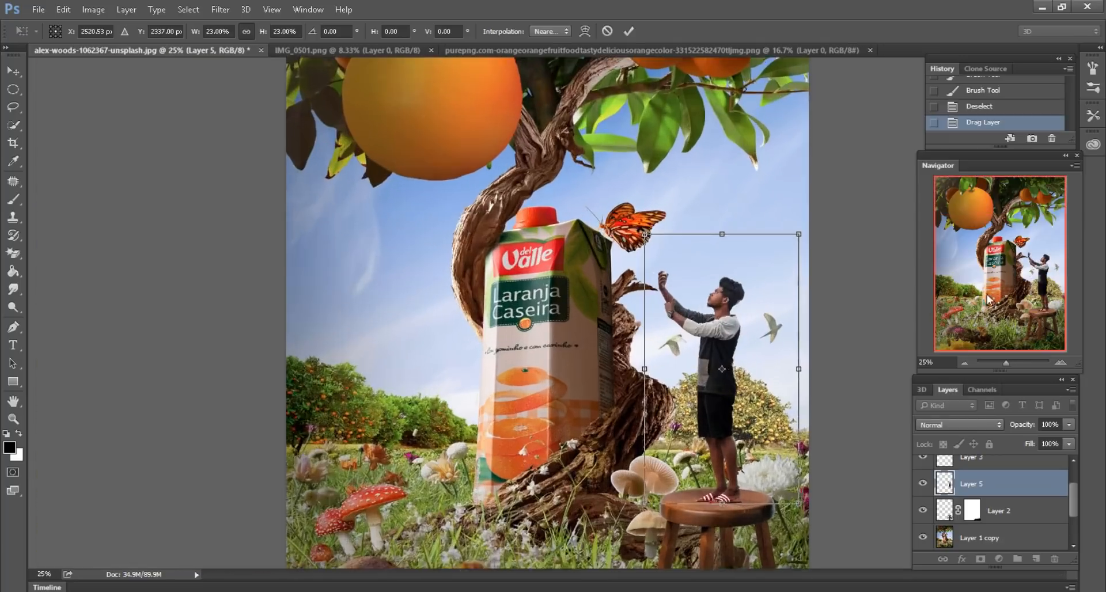
left_click_drag(882, 507, 687, 323)
scroll(686, 322, "up", 3)
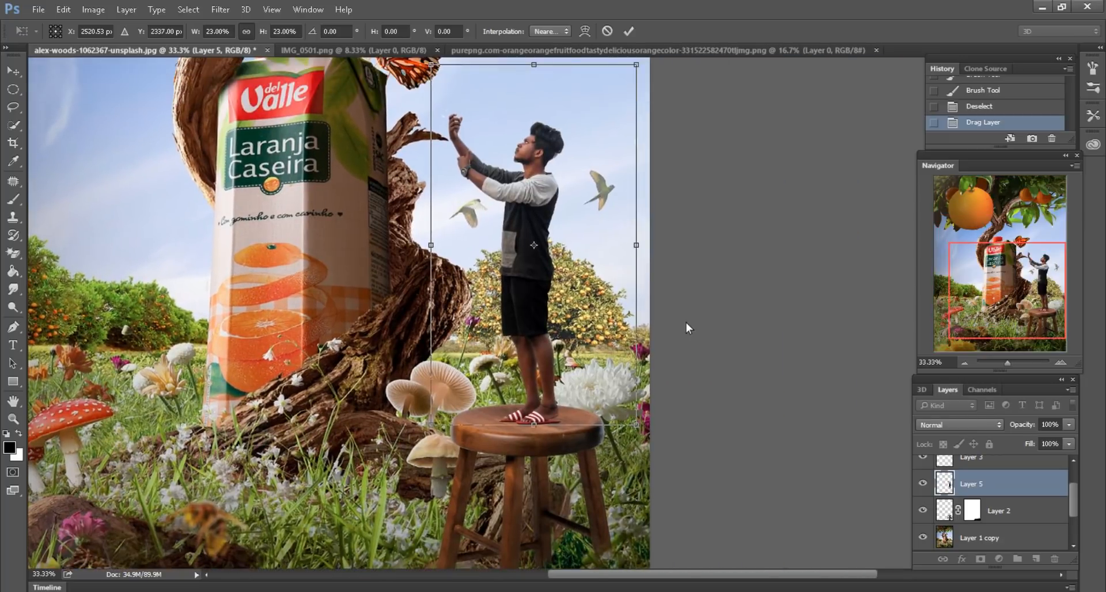
scroll(686, 323, "down", 4)
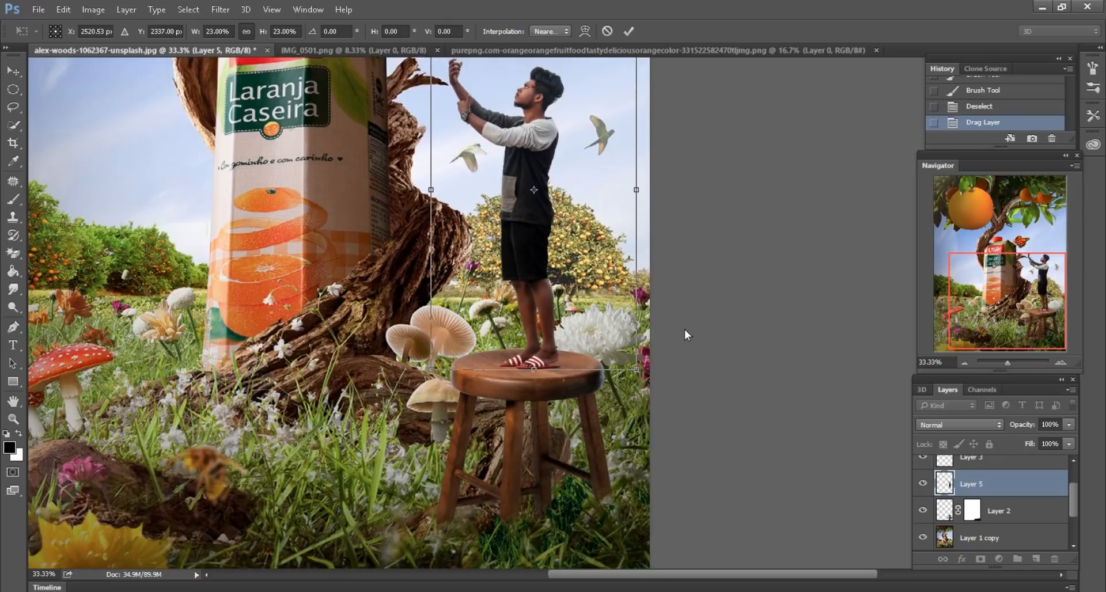
key("ctrl+minus")
key("ctrl+minus")
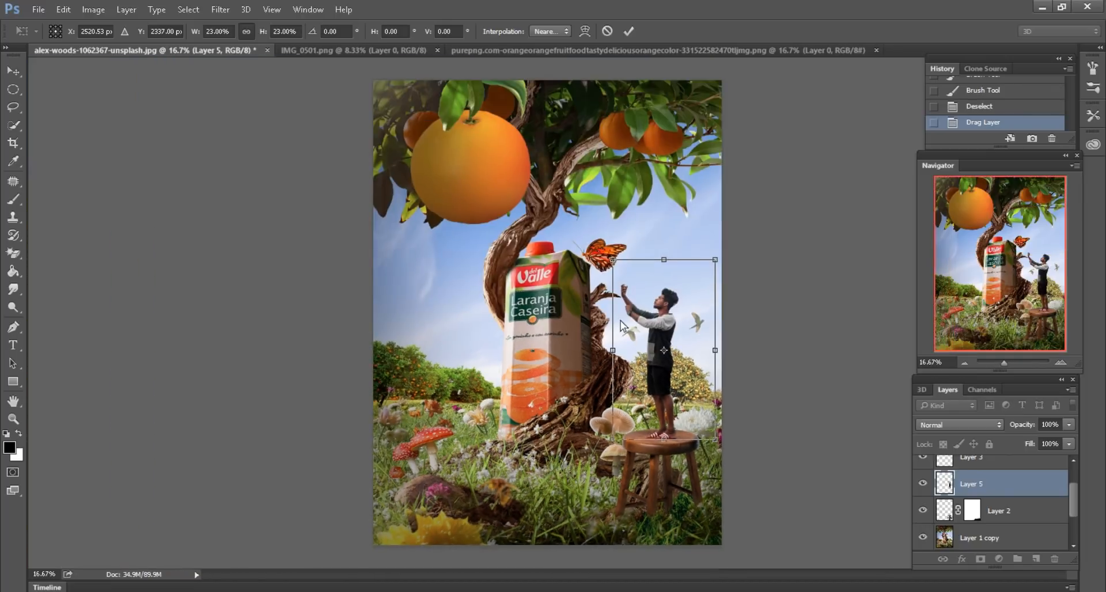
key("Return")
left_click(669, 349, "ctrl")
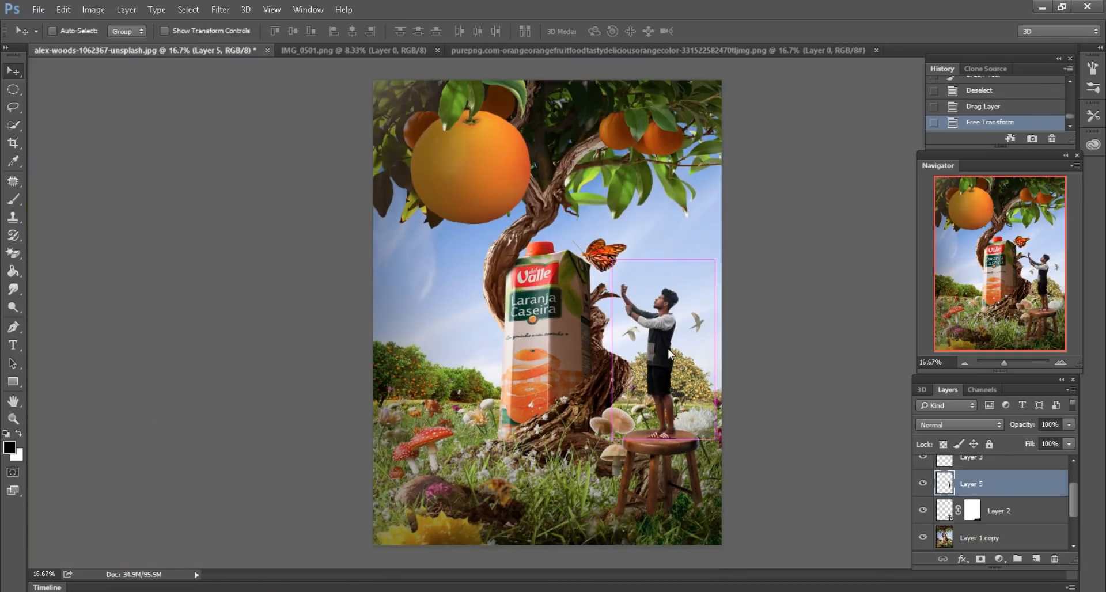
key("ctrl+plus")
scroll(655, 347, "right", 3)
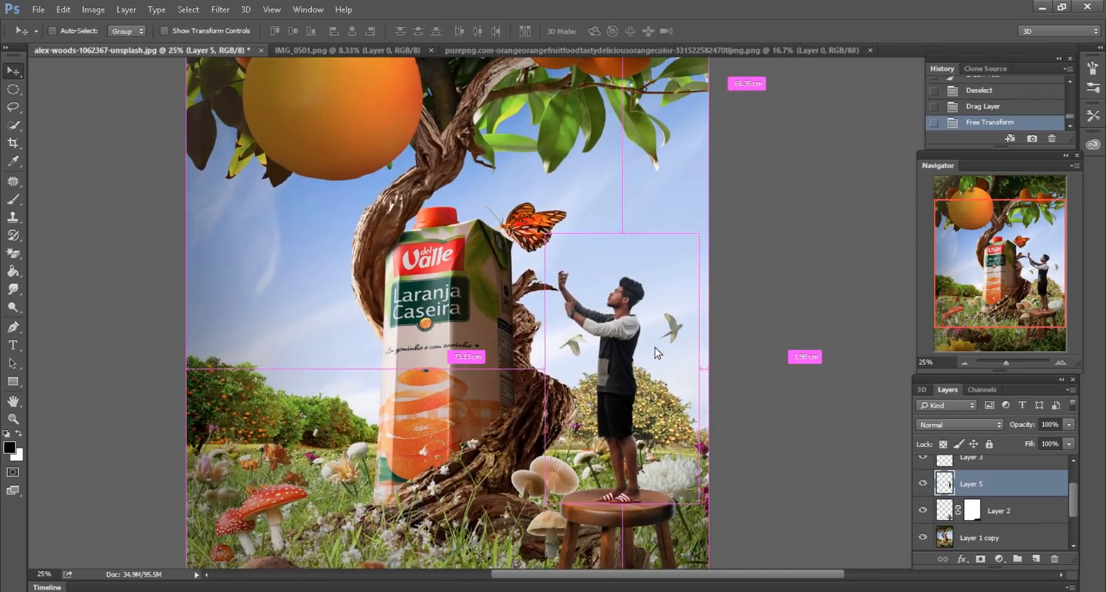
Step: Close the source document of the orange image and return to the garden composition
right_click(607, 52)
left_click(639, 67)
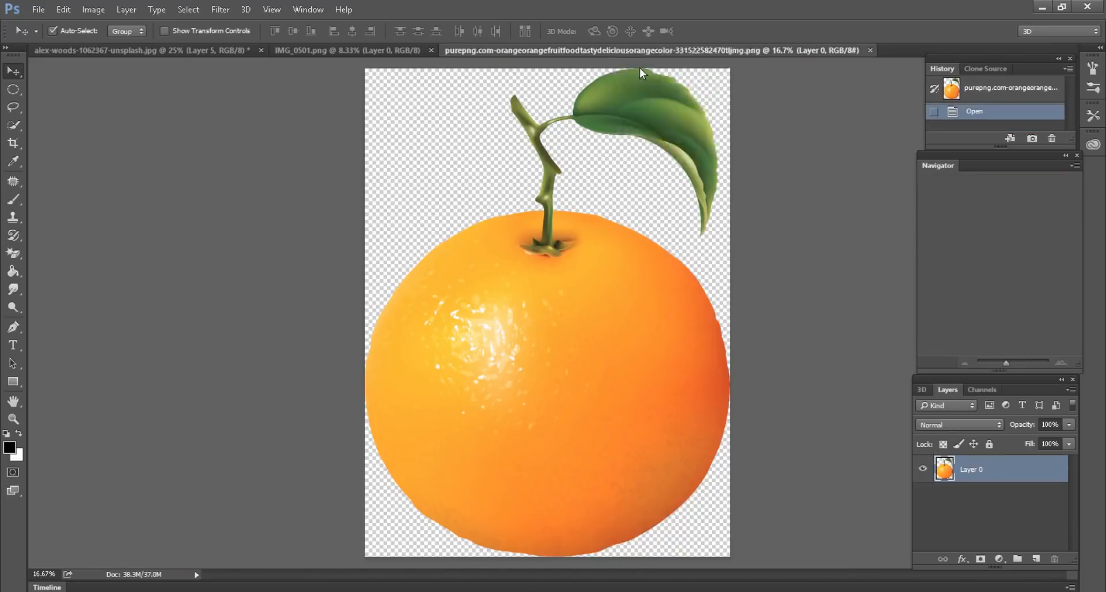
scroll(611, 255, "down", 4)
scroll(611, 254, "right", 3)
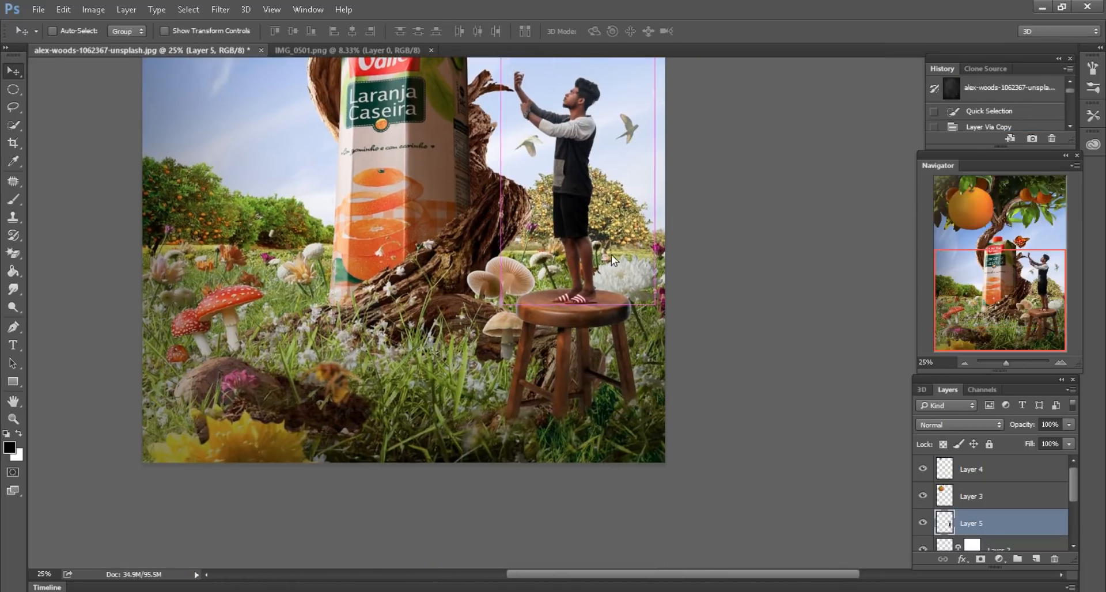
Step: Scale the stool layer to 89% and shift it up and right beneath the man's feet
key("ctrl+plus")
scroll(582, 326, "down", 2)
left_click(527, 256)
key("ctrl+plus")
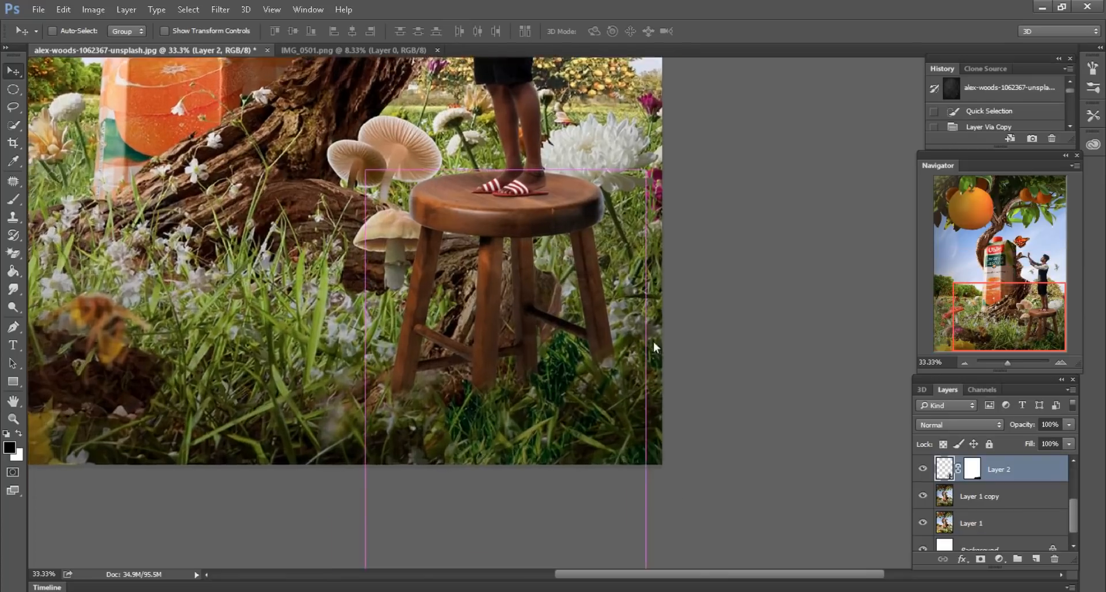
left_click(55, 10)
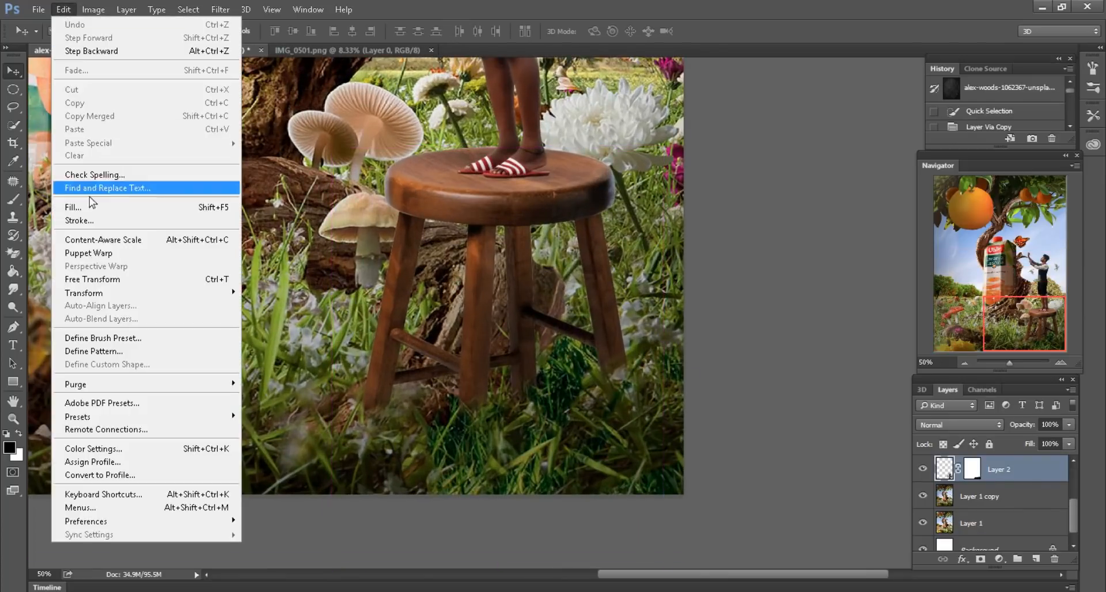
left_click(86, 278)
left_click_drag(261, 31, 255, 31)
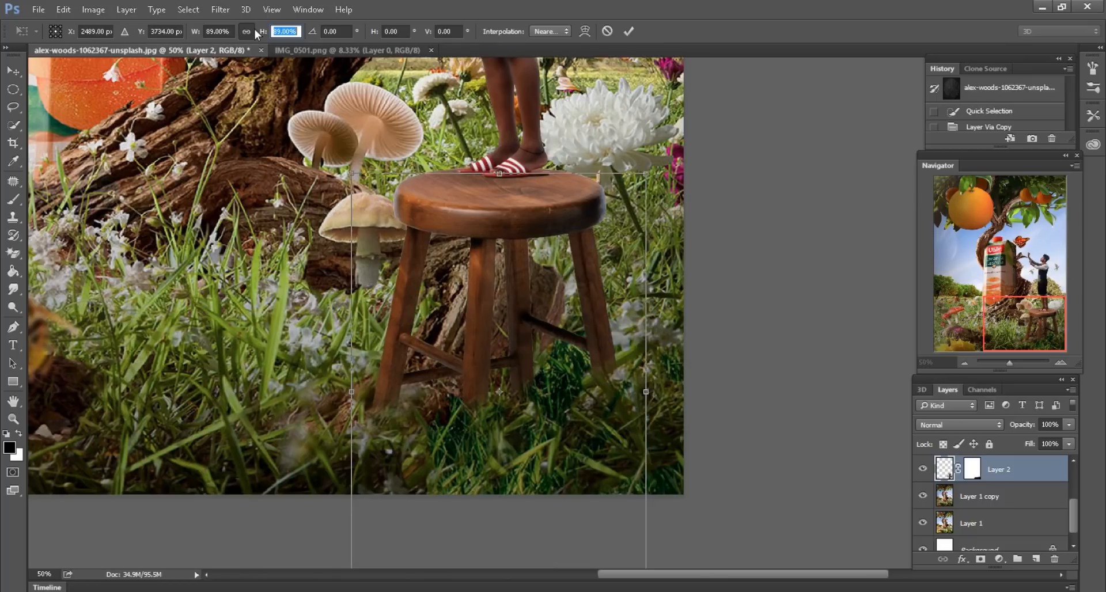
left_click_drag(539, 218, 549, 206)
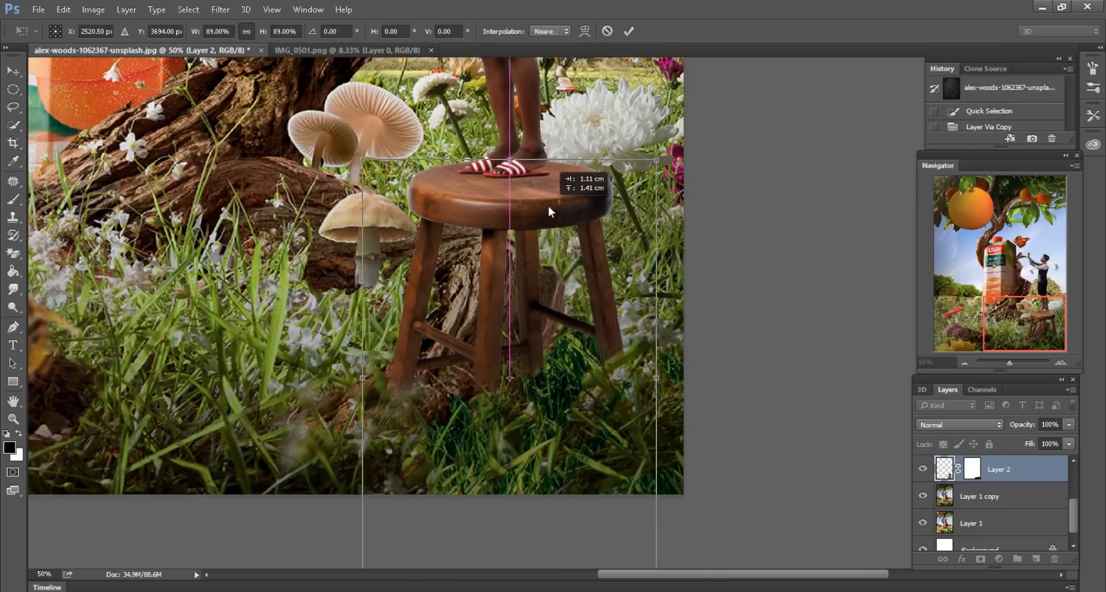
key("Return")
Step: Lower the man slightly so his sandals rest on the resized stool's seat
left_click_drag(534, 138, 534, 148)
key("ctrl+minus")
key("ctrl+minus")
key("ctrl+minus")
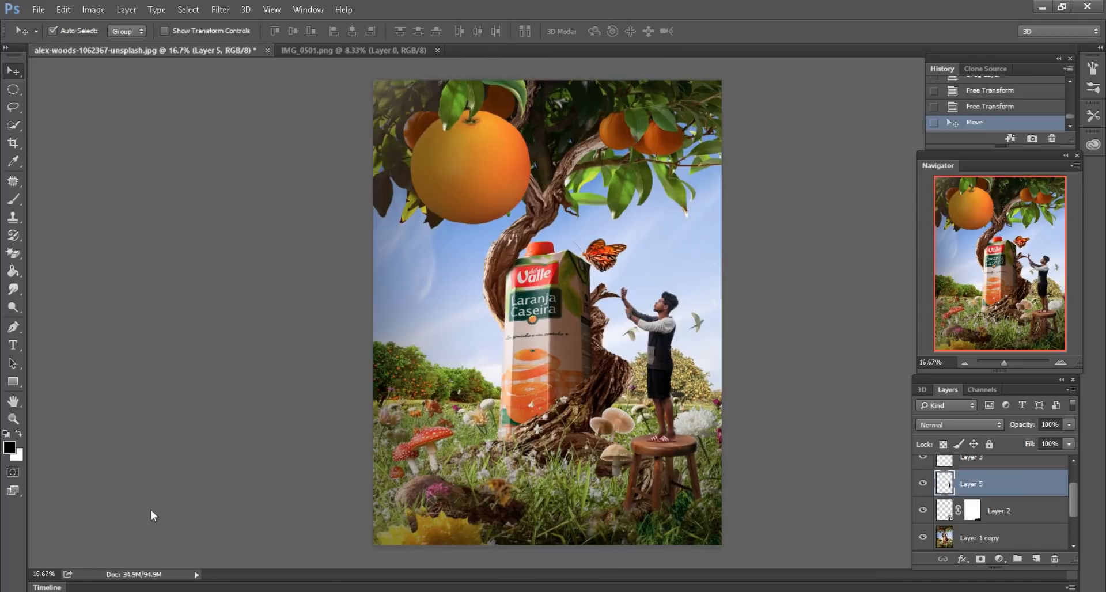
Step: Open straw-WyLoY45-600.png and bring the green straw into the composition as a layer above the man
key("alt+Tab")
left_click_drag(689, 110, 636, 47)
left_click_drag(575, 189, 590, 232)
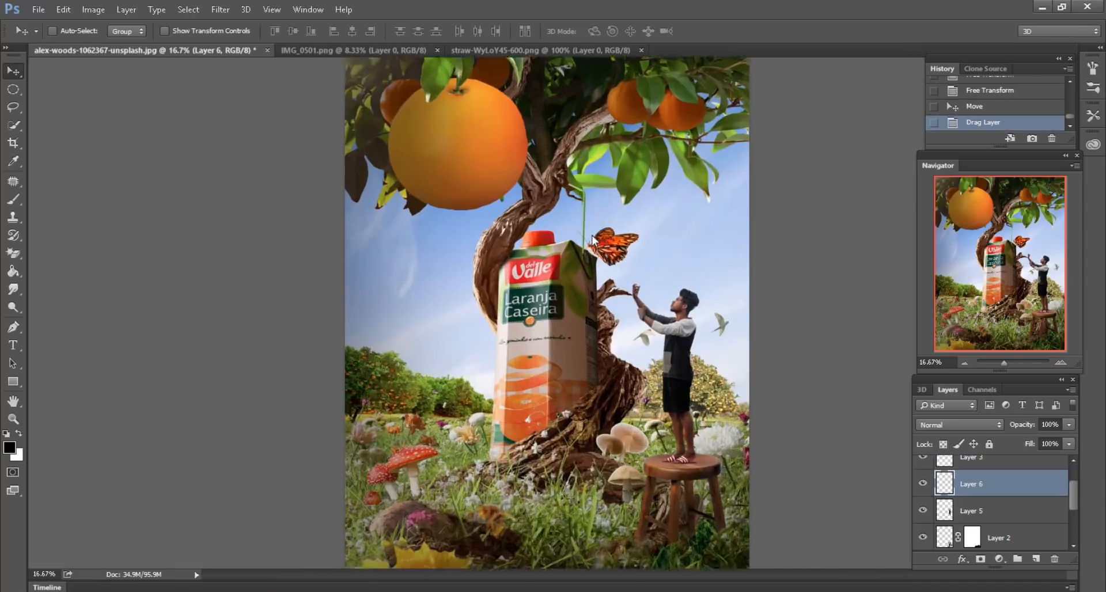
key("ctrl+plus")
left_click_drag(865, 69, 686, 236)
scroll(686, 235, "down", 2)
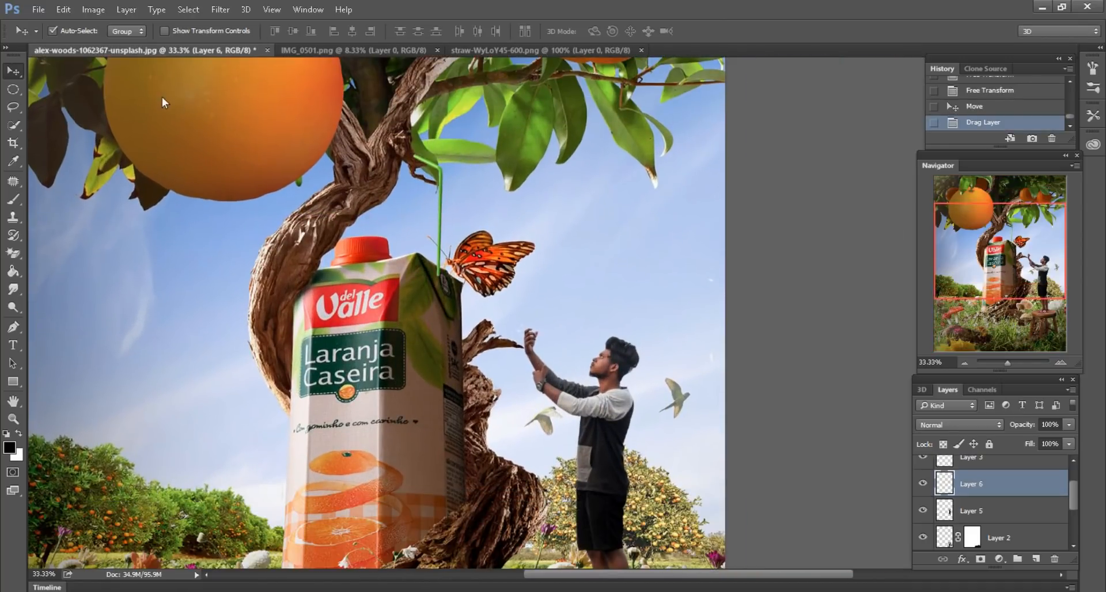
Step: Enlarge the straw proportionally to 344%, rotate it about -15.3°, and apply the transform
left_click(58, 12)
left_click(113, 279)
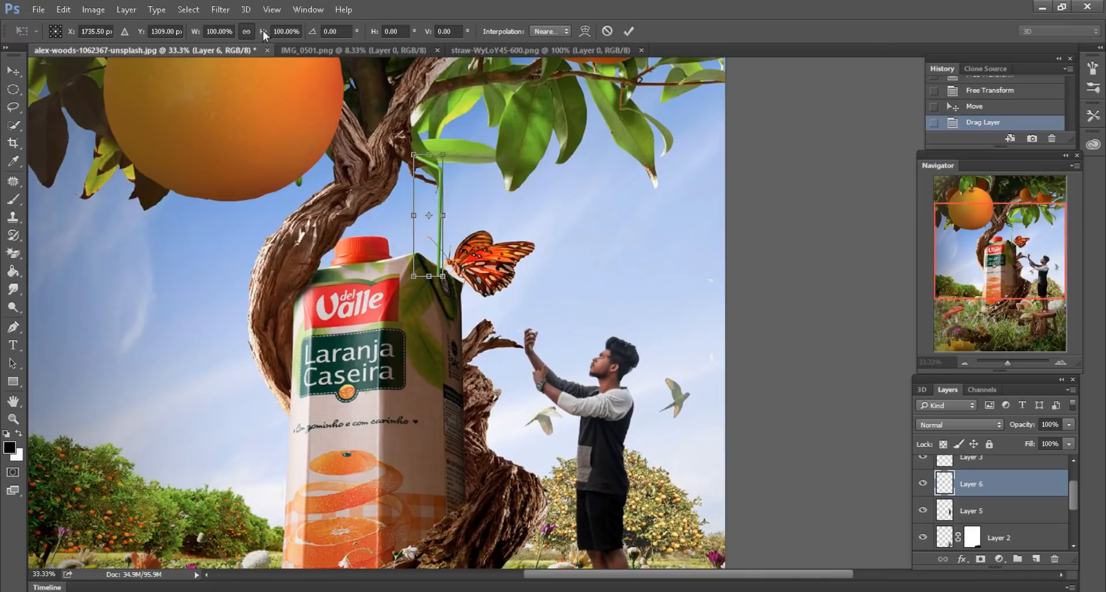
left_click_drag(263, 30, 430, 25)
key("ctrl+minus")
left_click_drag(604, 248, 626, 223)
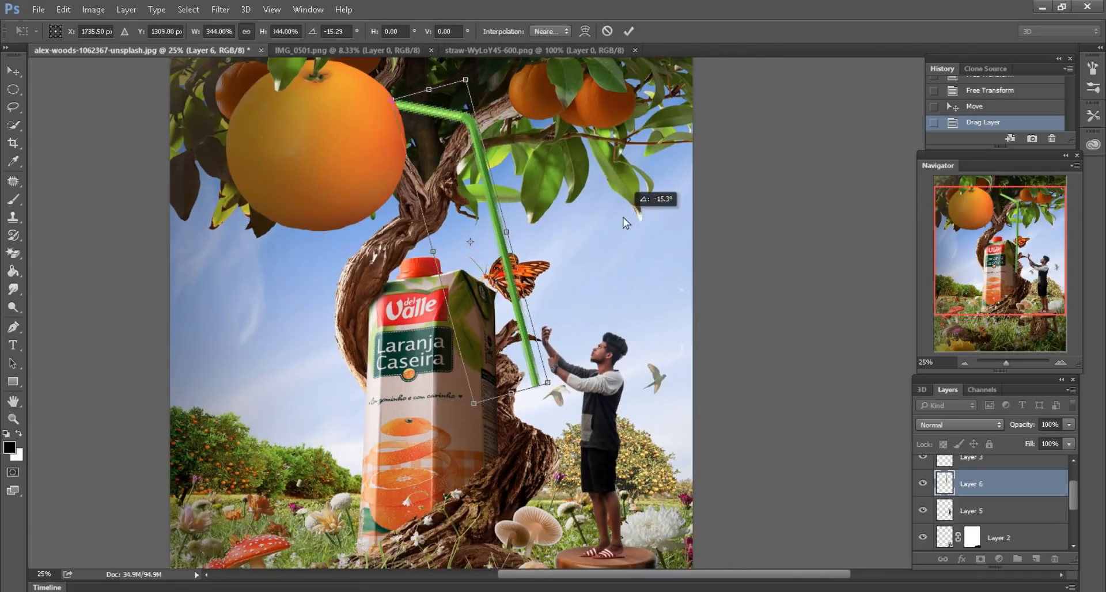
left_click(629, 31)
Step: Move the straw down and right so its long part passes across the man's raised hands
left_click_drag(479, 156, 512, 195)
scroll(511, 194, "down", 1)
scroll(512, 194, "right", 2)
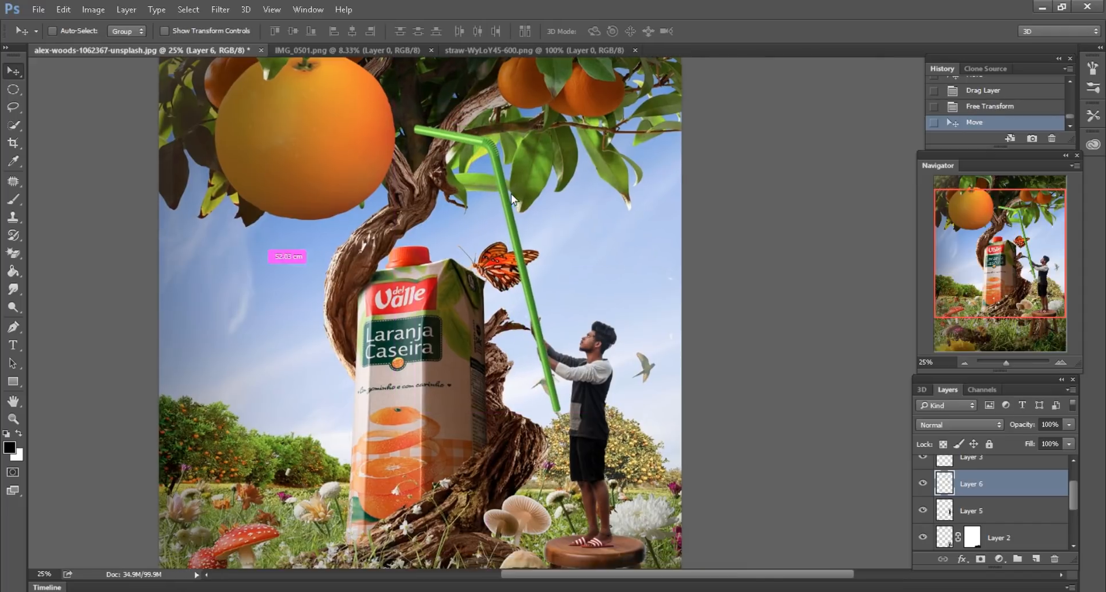
scroll(512, 194, "up", 3)
key("ctrl+plus")
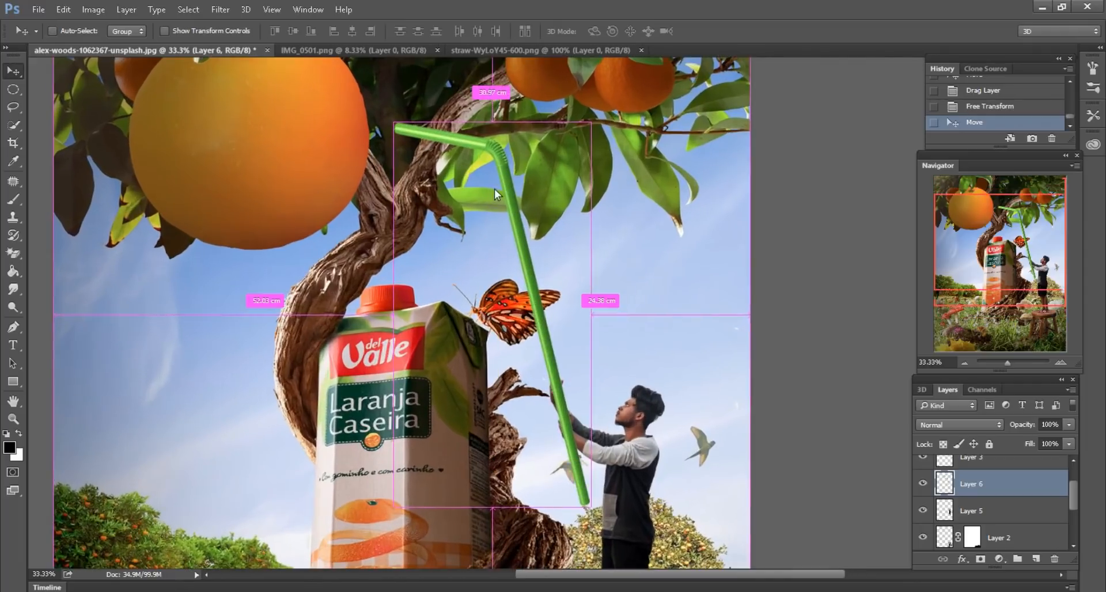
scroll(496, 192, "up", 1)
scroll(576, 278, "right", 2)
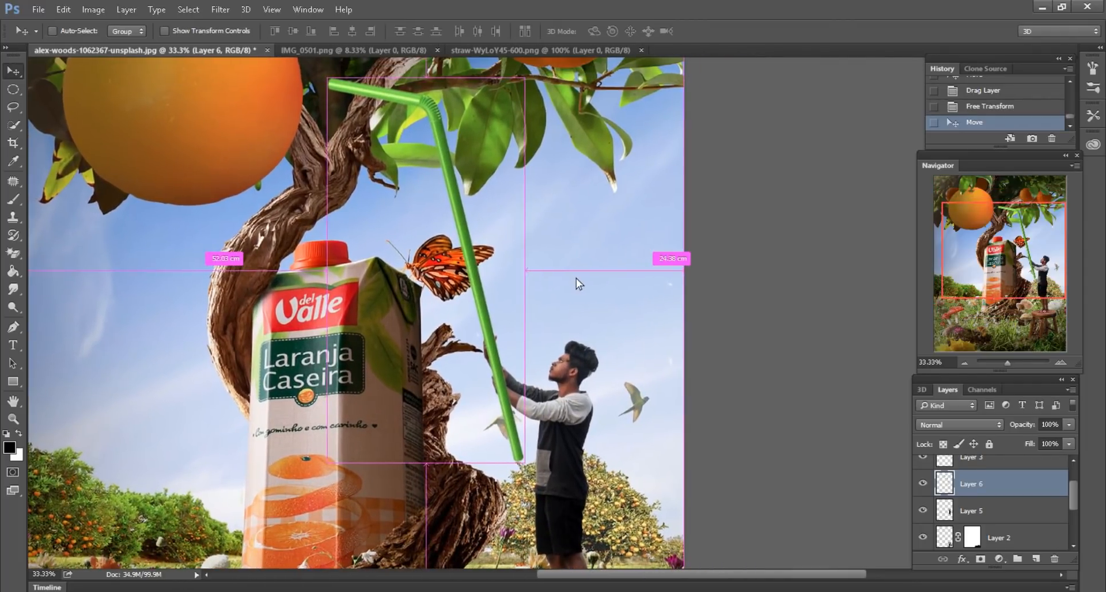
scroll(577, 278, "down", 2)
scroll(576, 278, "down", 1)
key("ctrl+minus")
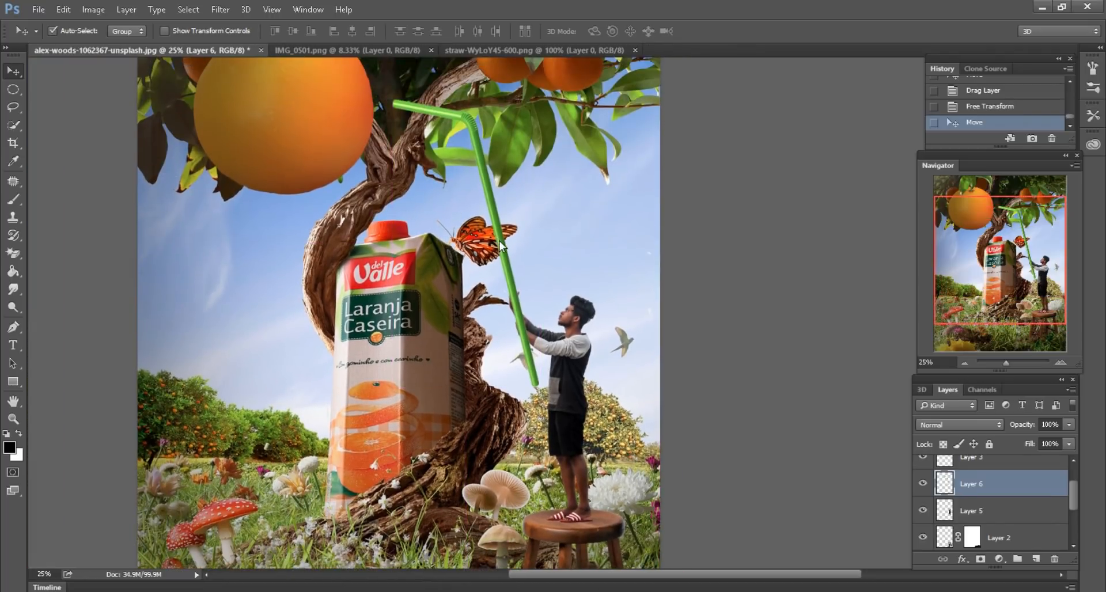
left_click_drag(495, 245, 499, 261)
scroll(499, 261, "down", 1)
scroll(500, 261, "right", 3)
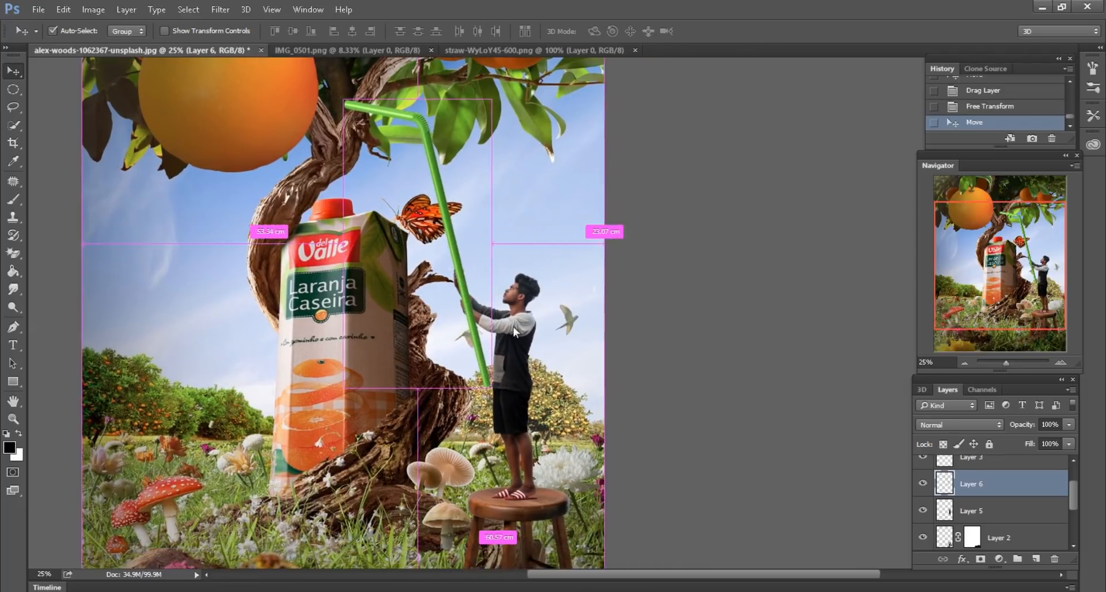
Step: Scale the man's layer to 107% and raise it so his feet stay on the stool's seat
left_click(515, 330)
scroll(515, 331, "down", 4)
left_click(64, 9)
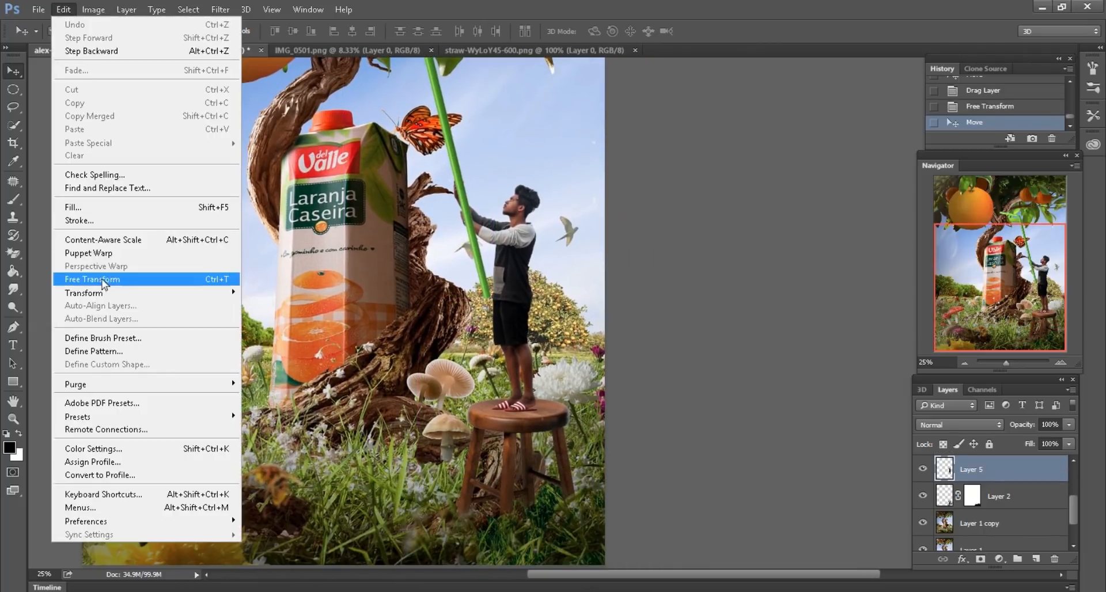
left_click(102, 280)
left_click_drag(264, 32, 268, 30)
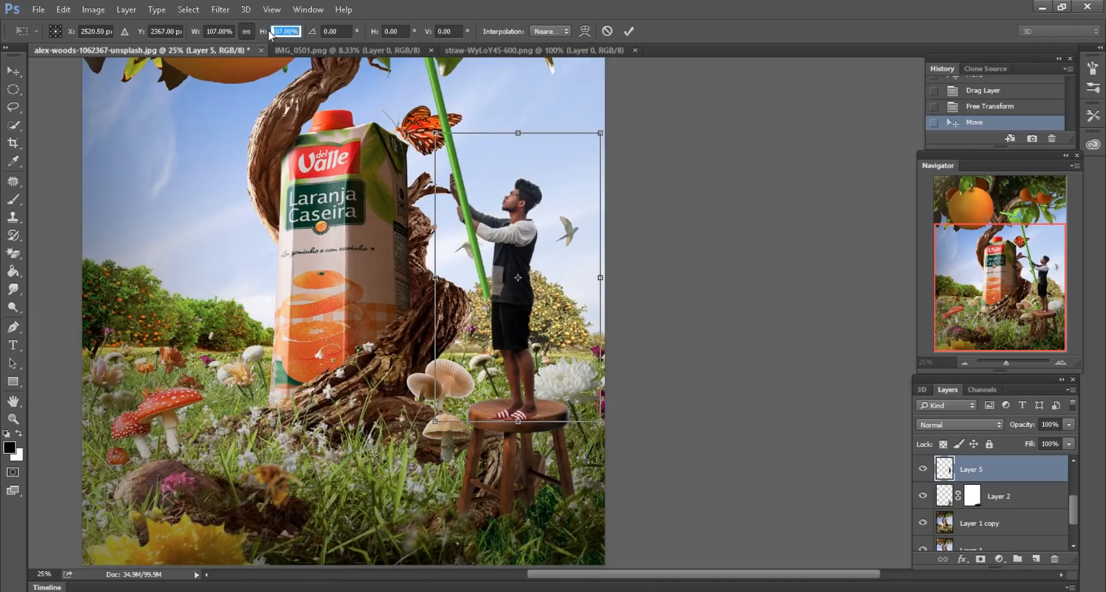
left_click_drag(521, 323, 520, 316)
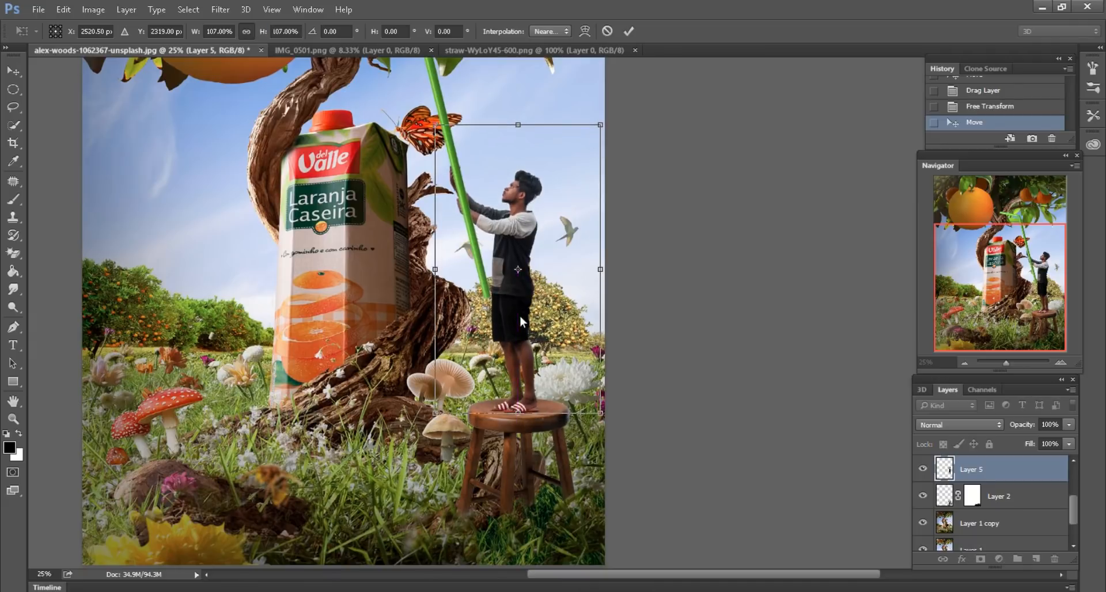
key("Return")
Step: Shift the straw slightly up and left to match the enlarged man's grip
left_click_drag(474, 235, 470, 233)
key("ctrl+minus")
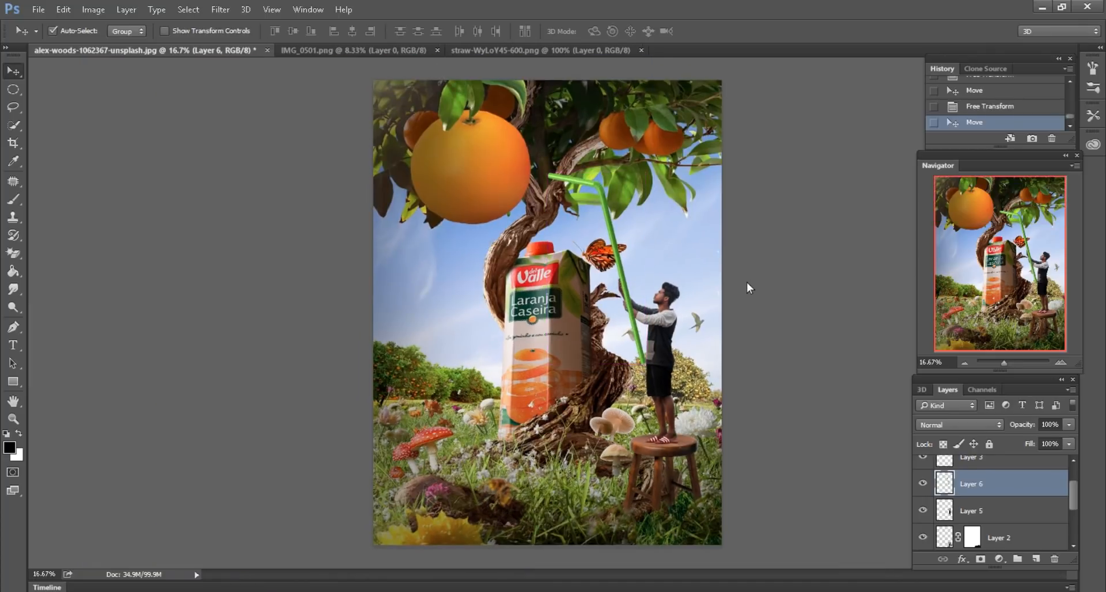
Step: Lower the straw layer's fill to 46% and nudge the straw left to align it with the man's hands
key("ctrl+plus")
key("ctrl+plus")
key("ctrl+plus")
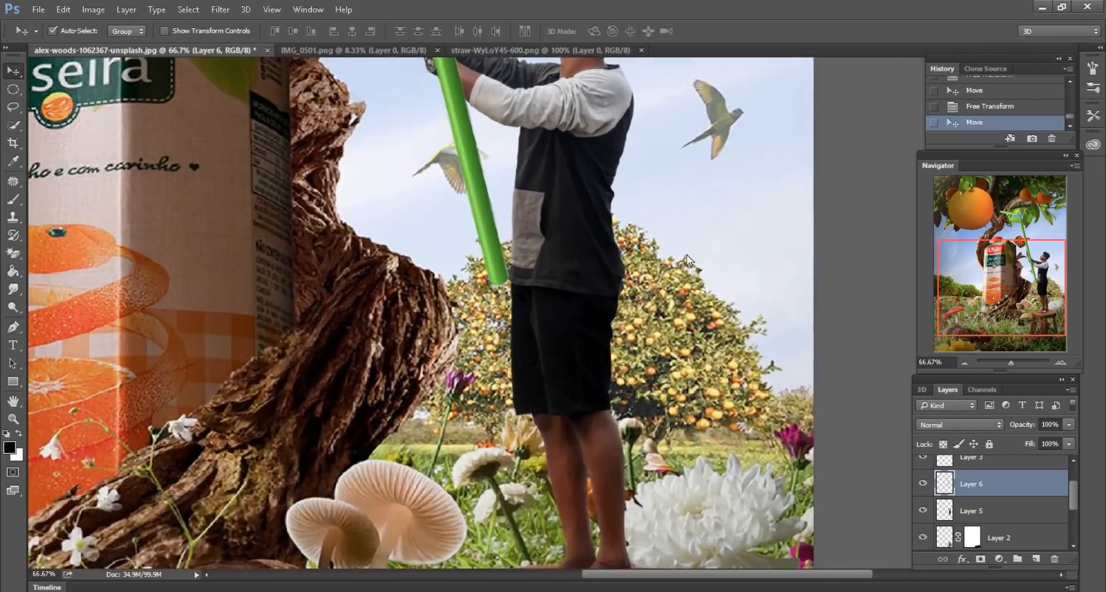
scroll(687, 255, "up", 4)
key("ctrl+plus")
key("ctrl+plus")
key("ctrl+semicolon")
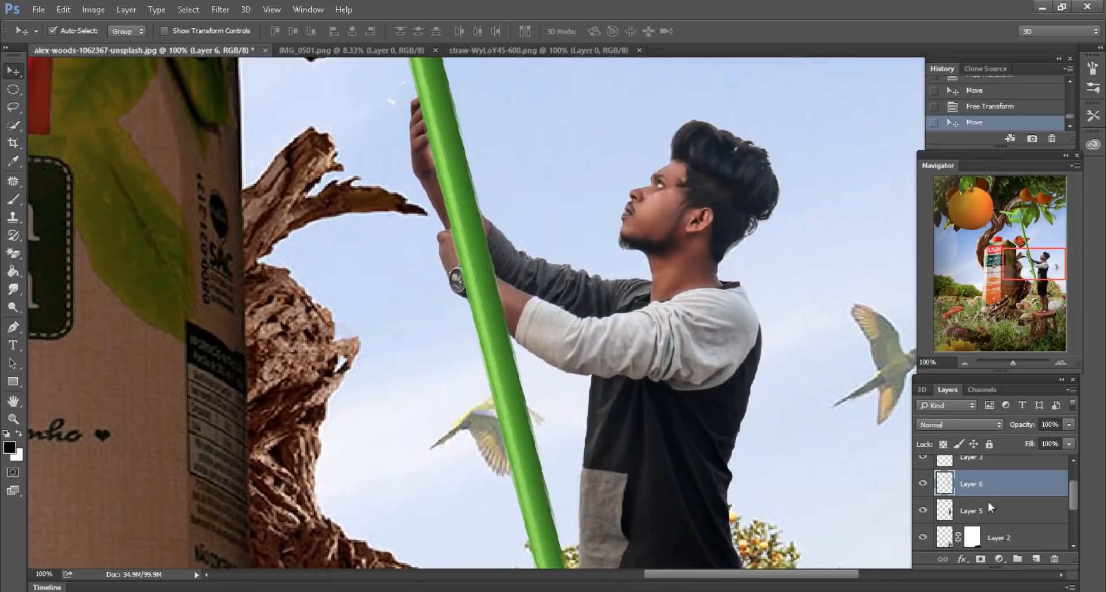
left_click_drag(1031, 441, 1004, 437)
key("ctrl+semicolon")
key("ctrl+plus")
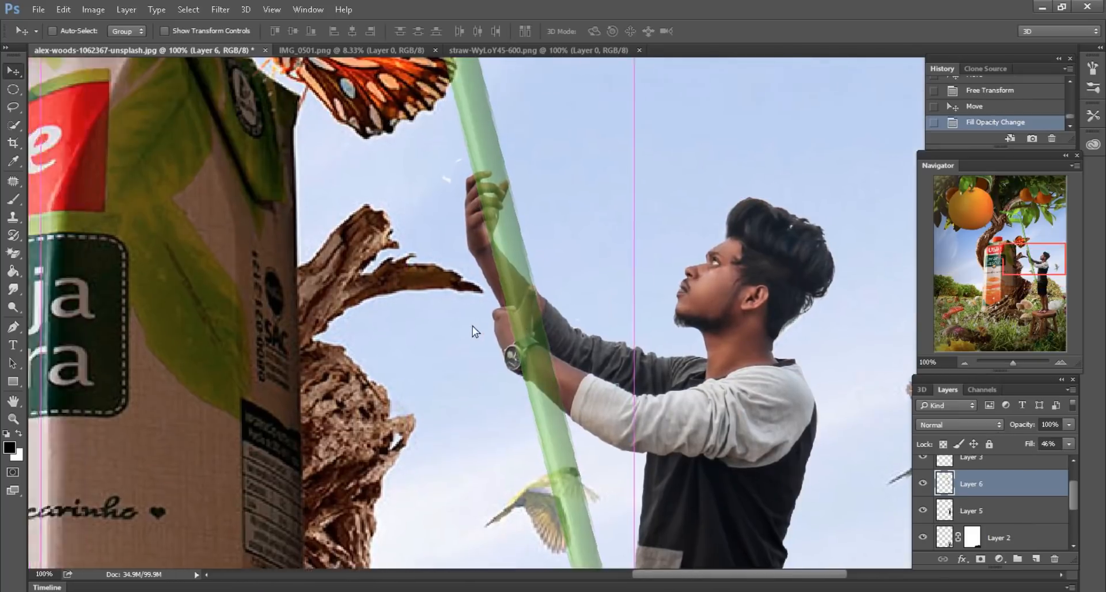
left_click_drag(497, 244, 480, 241)
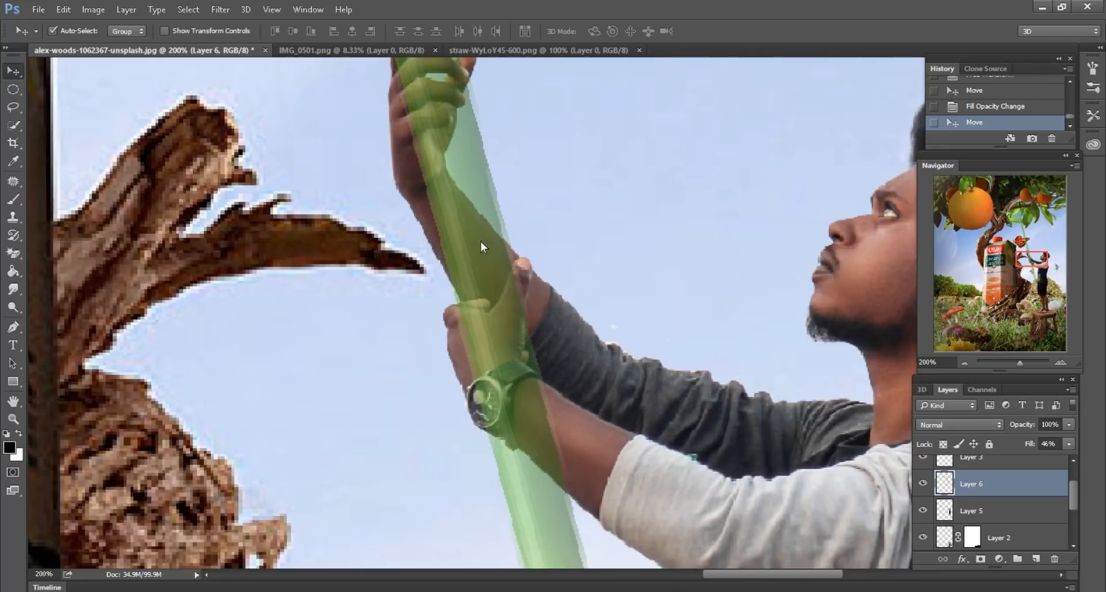
Step: Add a layer mask to the straw layer and set up a hard 28 px black brush at 100% opacity
scroll(481, 241, "up", 3)
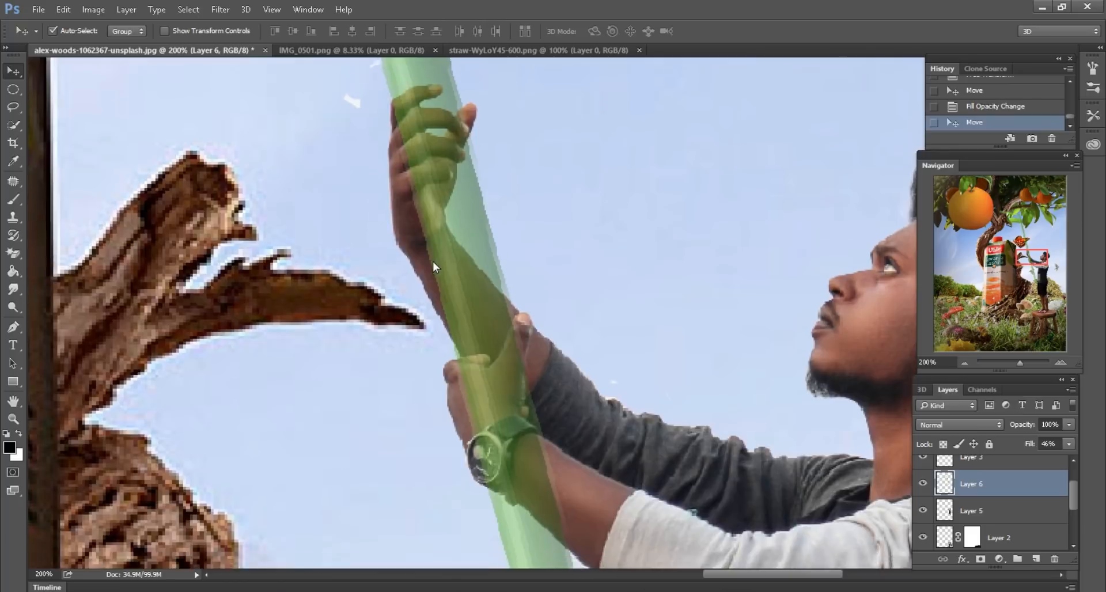
scroll(455, 283, "down", 2)
scroll(479, 303, "down", 1)
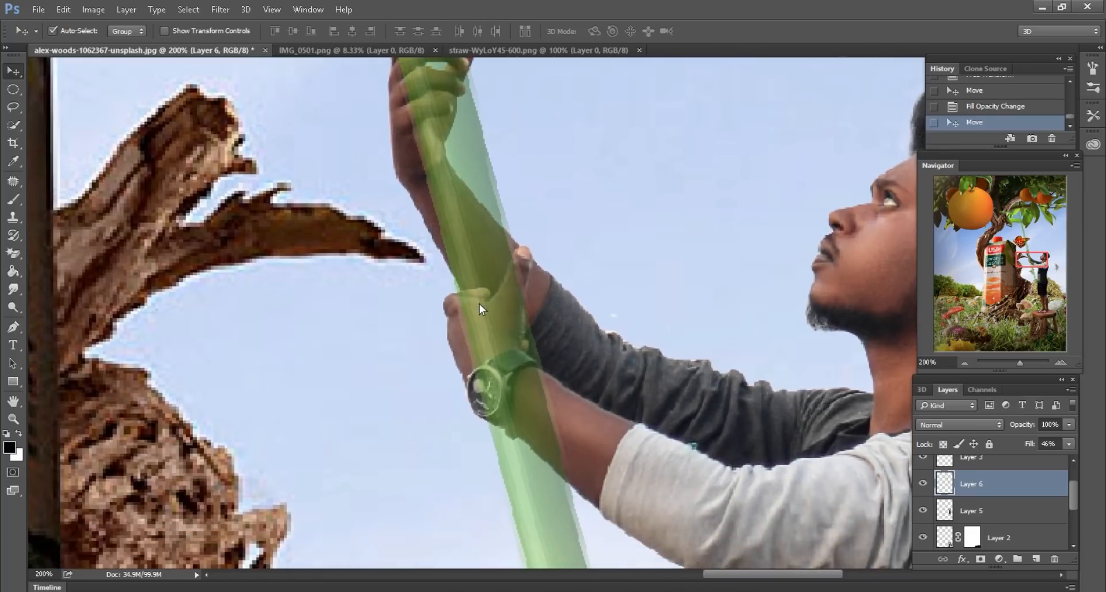
scroll(479, 303, "up", 2)
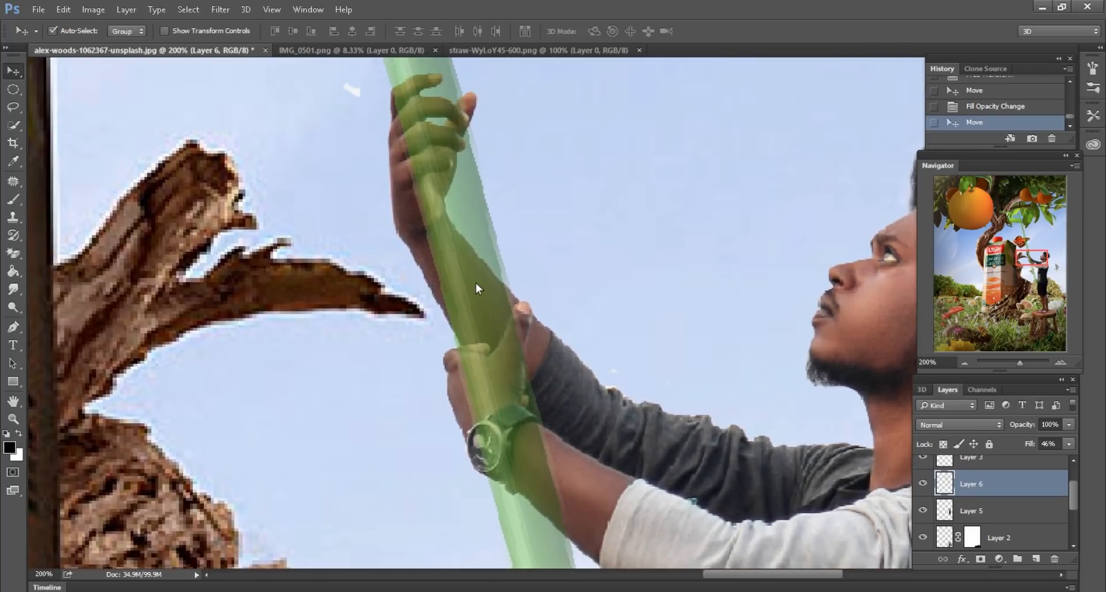
left_click(981, 559)
left_click(13, 199)
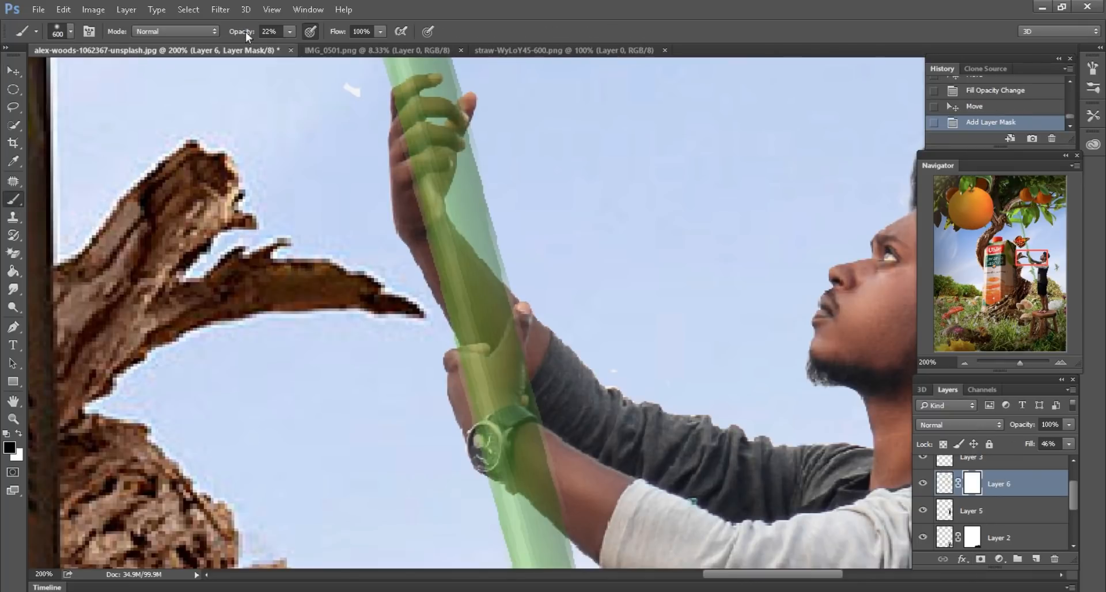
left_click_drag(245, 33, 360, 176)
right_click(361, 175)
double_click(441, 283)
Step: Mask the straw off the thumb and back of the man's lower hand using a brush of about 9 to 15 px
scroll(507, 297, "down", 4)
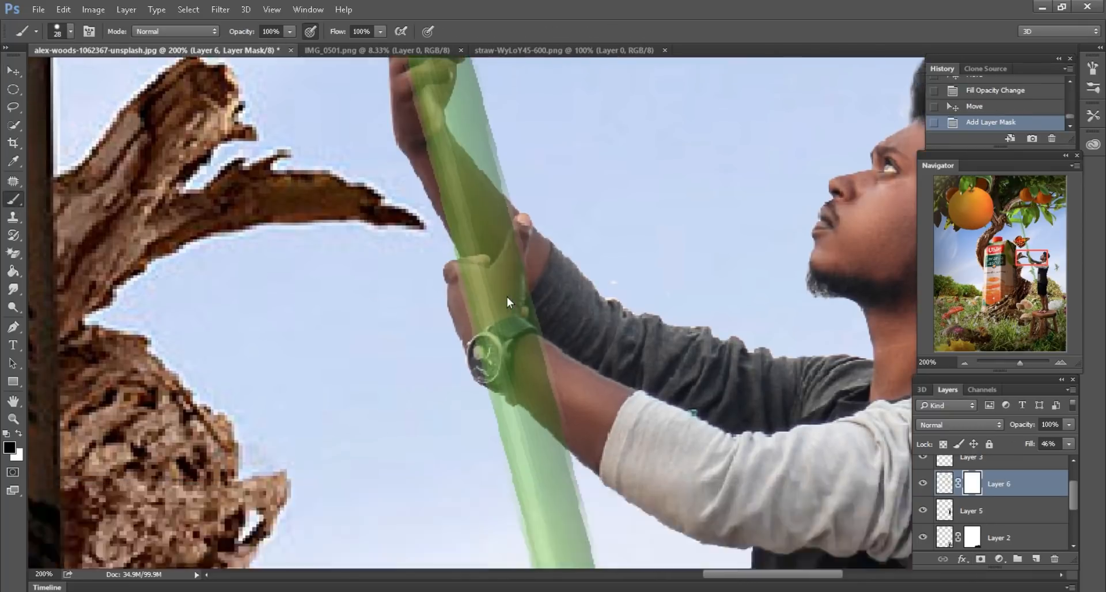
scroll(507, 296, "up", 1)
left_click_drag(493, 263, 503, 250)
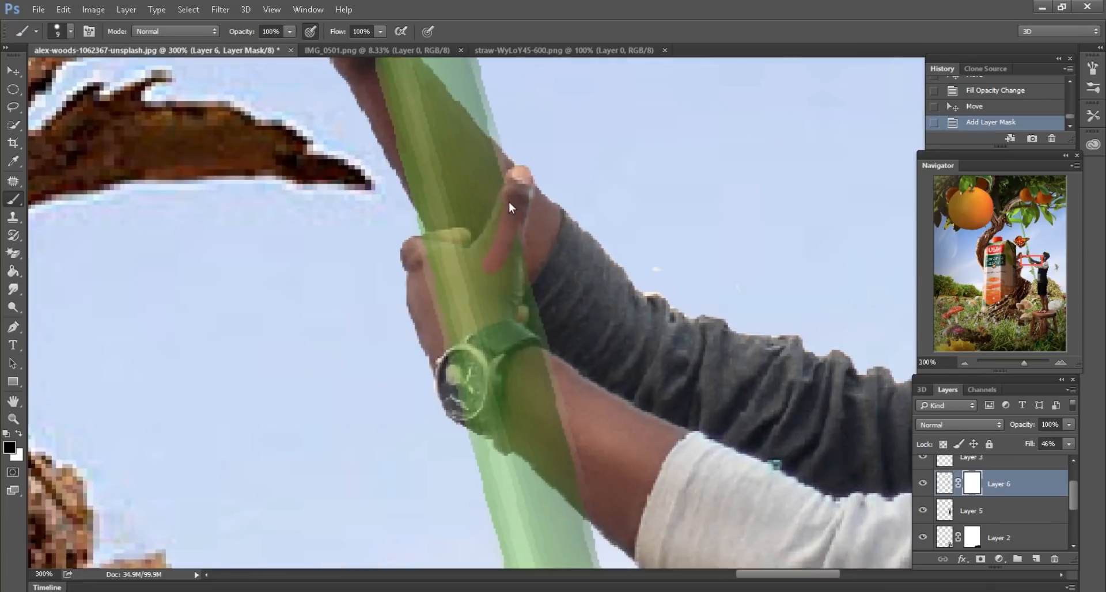
key("bracketright")
key("bracketright")
mouse_move(425, 253)
left_mouse_down()
mouse_move(461, 279)
mouse_move(422, 314)
mouse_move(484, 272)
mouse_move(483, 300)
mouse_move(497, 268)
left_mouse_up()
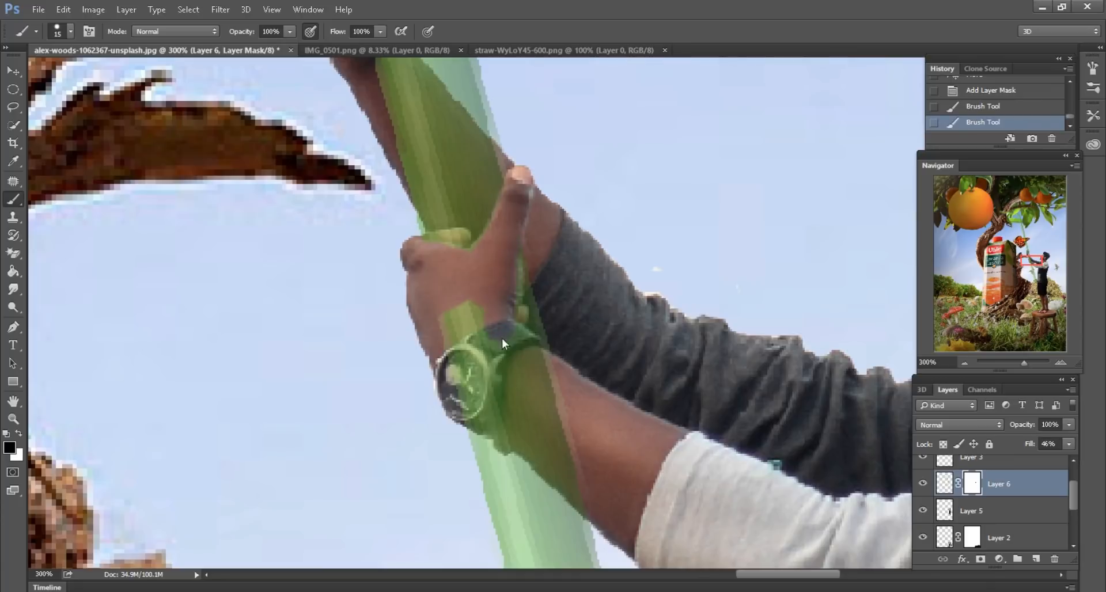
Step: Mask the straw off the man's wristwatch and bare forearm
key("bracketleft")
mouse_move(502, 338)
left_mouse_down()
mouse_move(564, 377)
mouse_move(521, 341)
mouse_move(531, 381)
mouse_move(599, 499)
left_mouse_up()
key("bracketright")
key("bracketright")
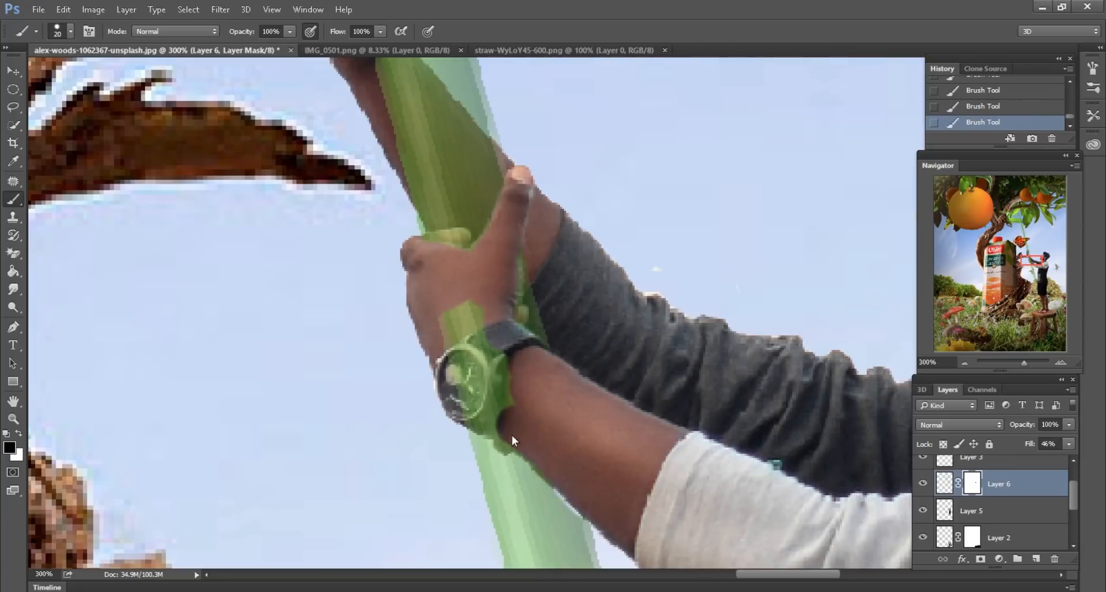
mouse_move(472, 390)
left_mouse_down()
mouse_move(474, 314)
mouse_move(494, 389)
left_mouse_up()
Step: Mask the straw off the topmost fingers of the man's upper hand with a black brush of about 6 to 8 px
scroll(518, 374, "down", 2)
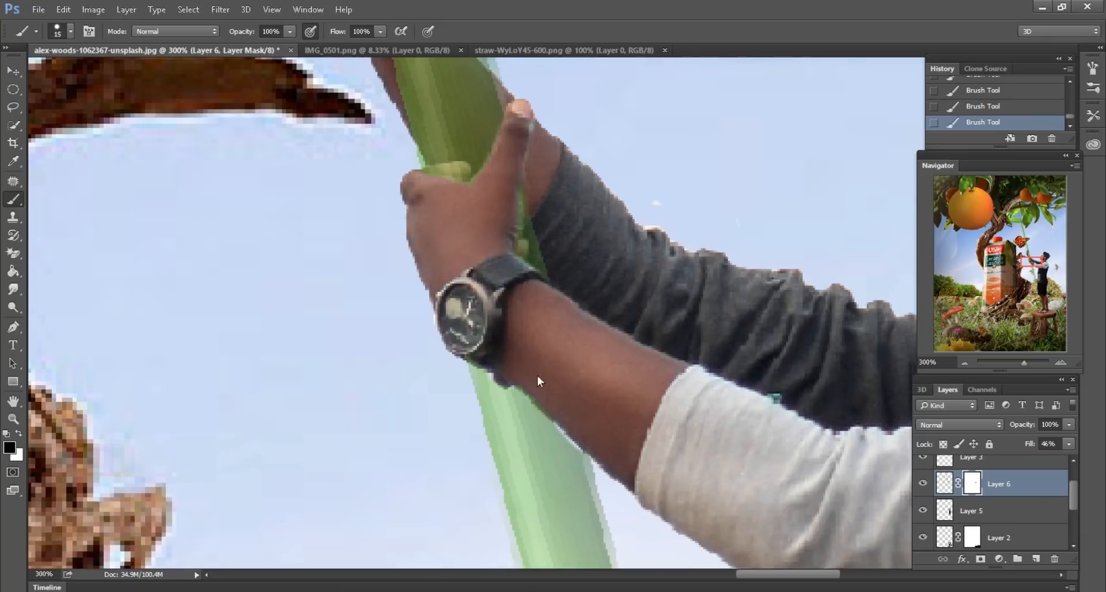
key("bracketleft")
key("bracketleft")
key("bracketleft")
key("x")
scroll(512, 299, "up", 10)
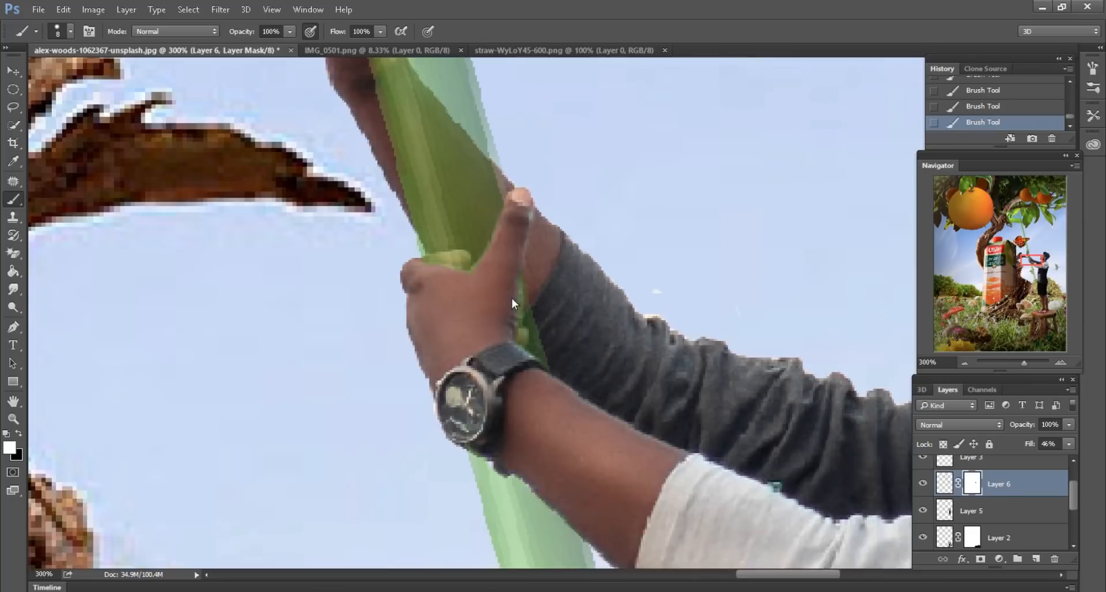
left_click(18, 433)
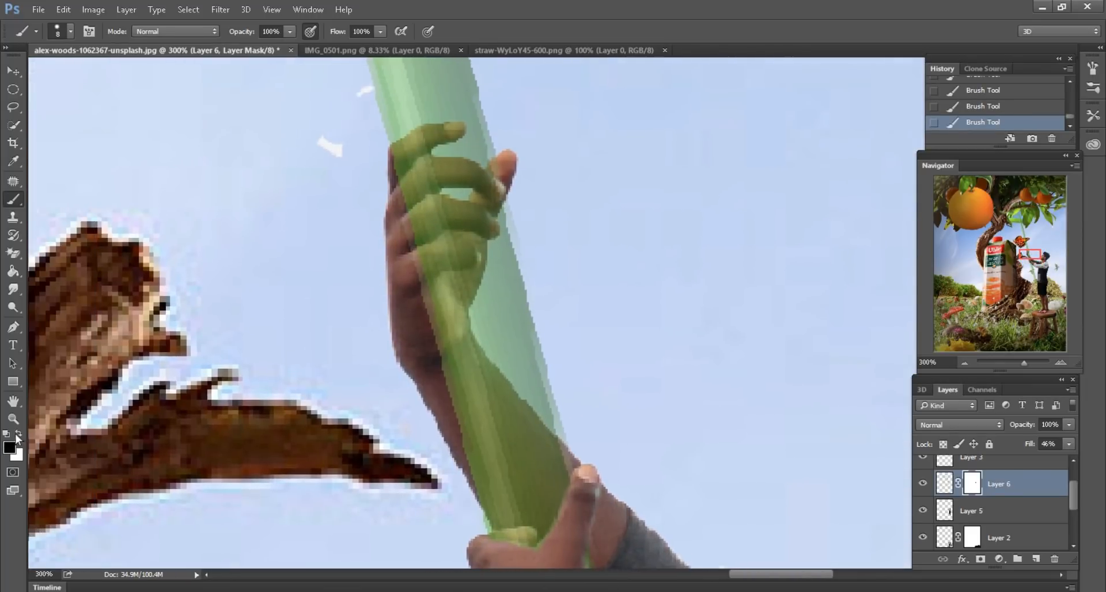
scroll(445, 216, "up", 2)
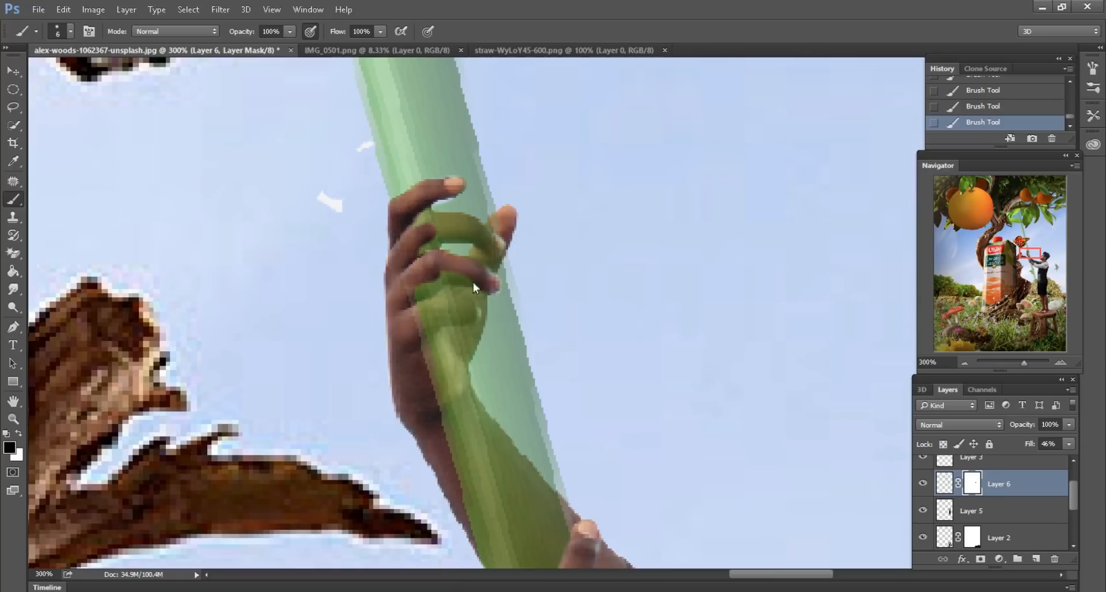
Step: Lower the straw layer's fill to 22% and mask the straw off the remaining fingers of the upper hand
left_click_drag(1029, 448, 1010, 441)
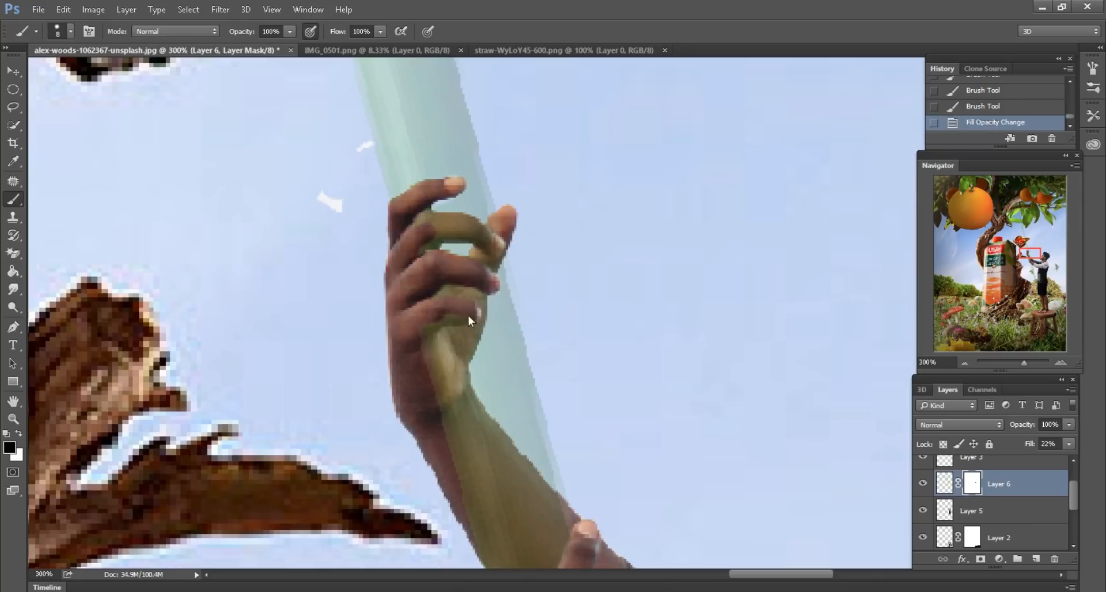
mouse_move(410, 340)
left_mouse_down()
mouse_move(441, 298)
mouse_move(419, 231)
mouse_move(476, 233)
left_mouse_up()
key("bracketleft")
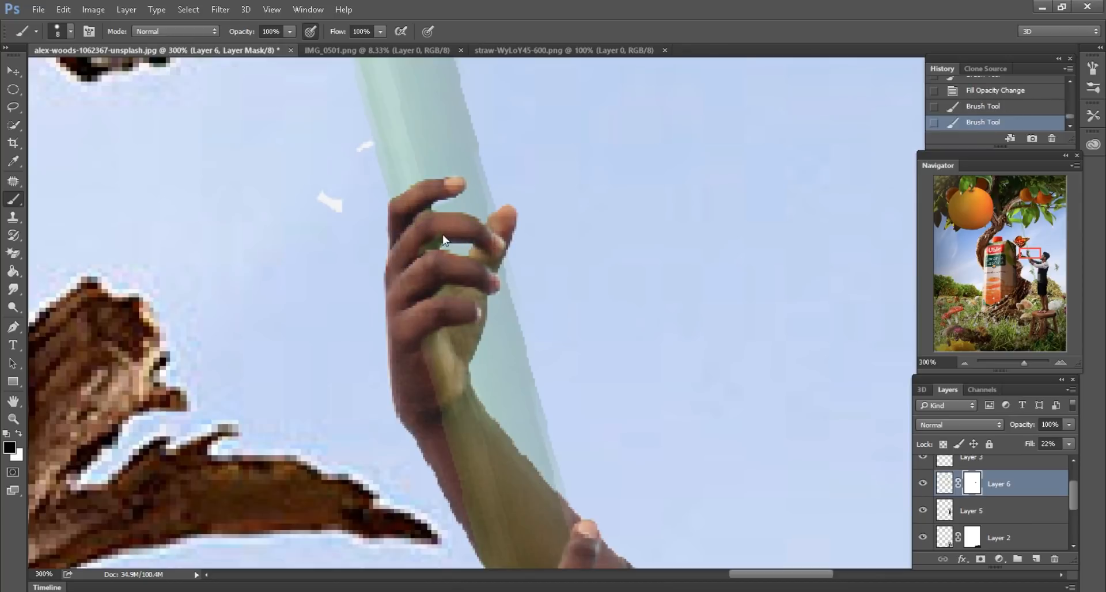
left_click_drag(416, 254, 497, 237)
Step: Restore the straw layer's fill to 100% and touch up its mask at the upper hand's fingers
left_click_drag(1025, 445, 1070, 444)
key("ctrl+minus")
key("ctrl+minus")
key("ctrl+minus")
key("ctrl+plus")
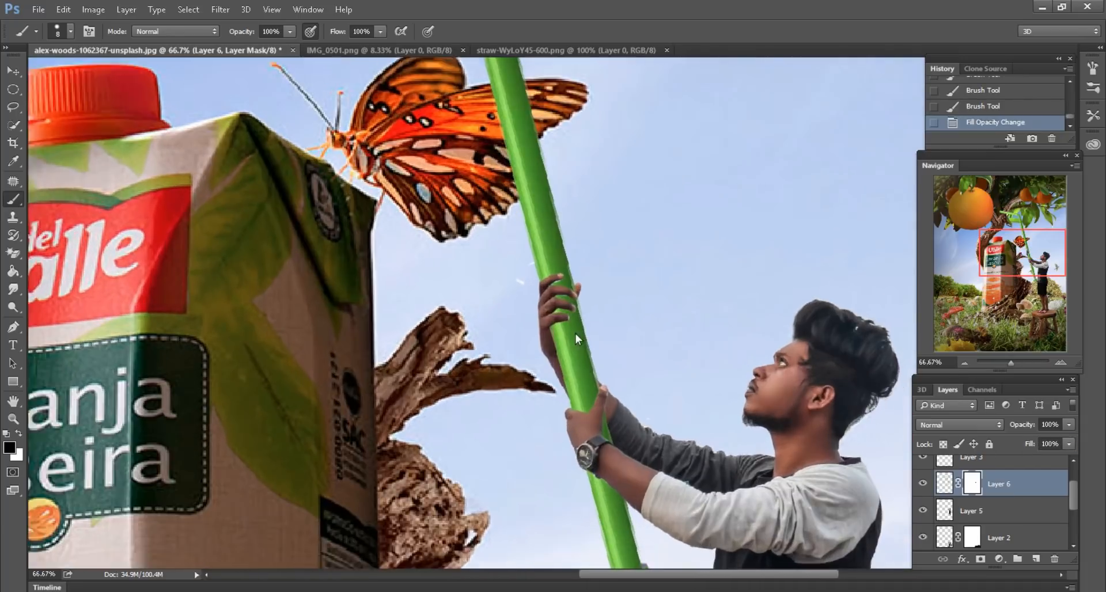
left_click_drag(547, 310, 552, 313)
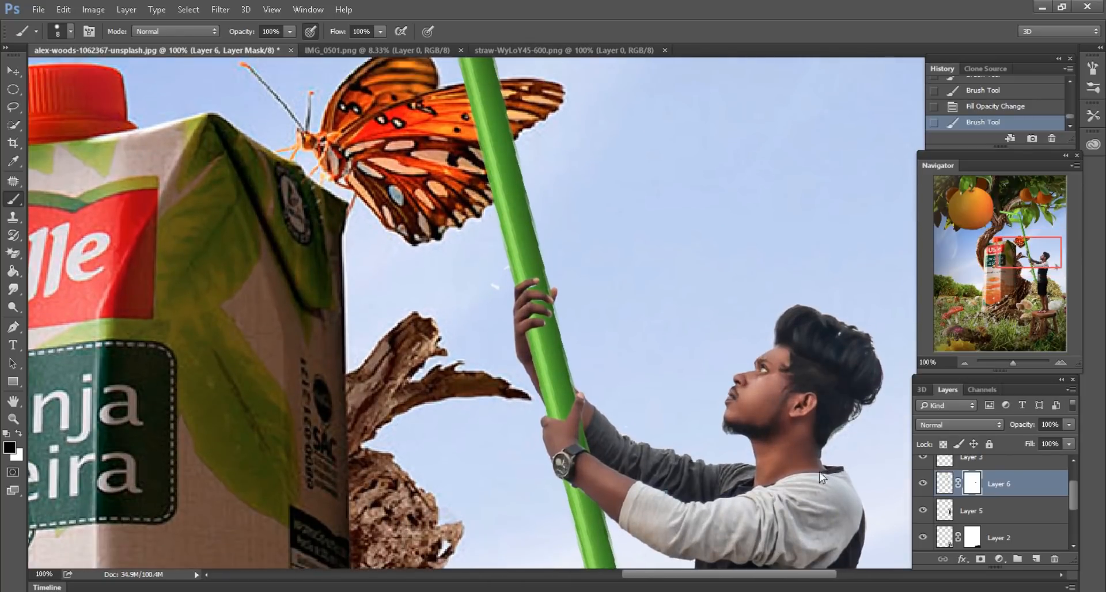
Step: Load the straw's outline as a selection and set up a soft round brush at 21% opacity
scroll(966, 511, "up", 1)
left_click(949, 514, "ctrl")
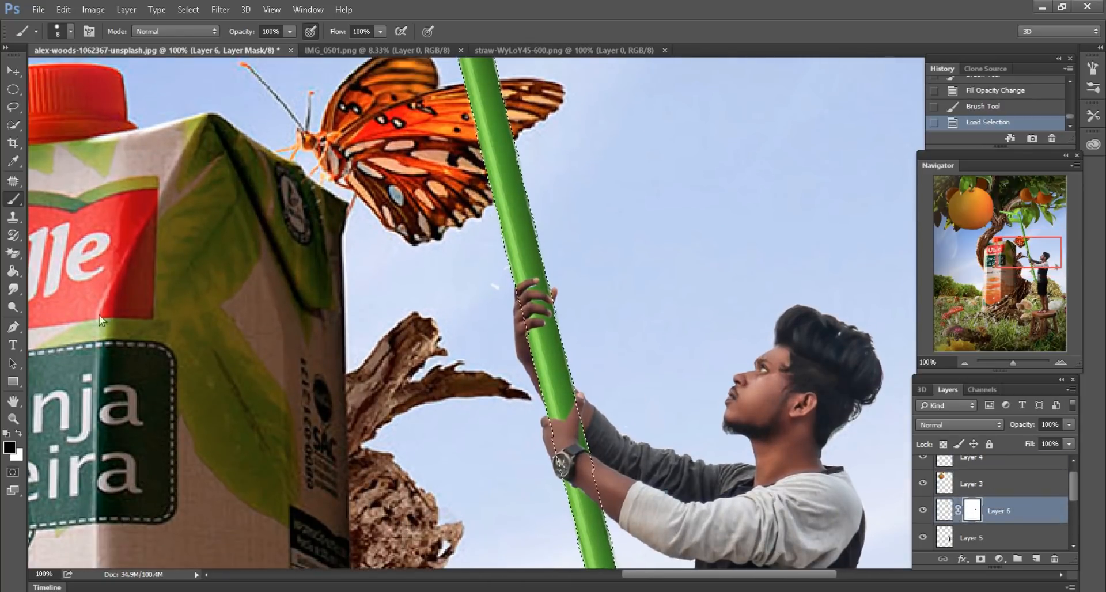
key("ctrl+plus")
left_click_drag(242, 29, 188, 23)
right_click(365, 178)
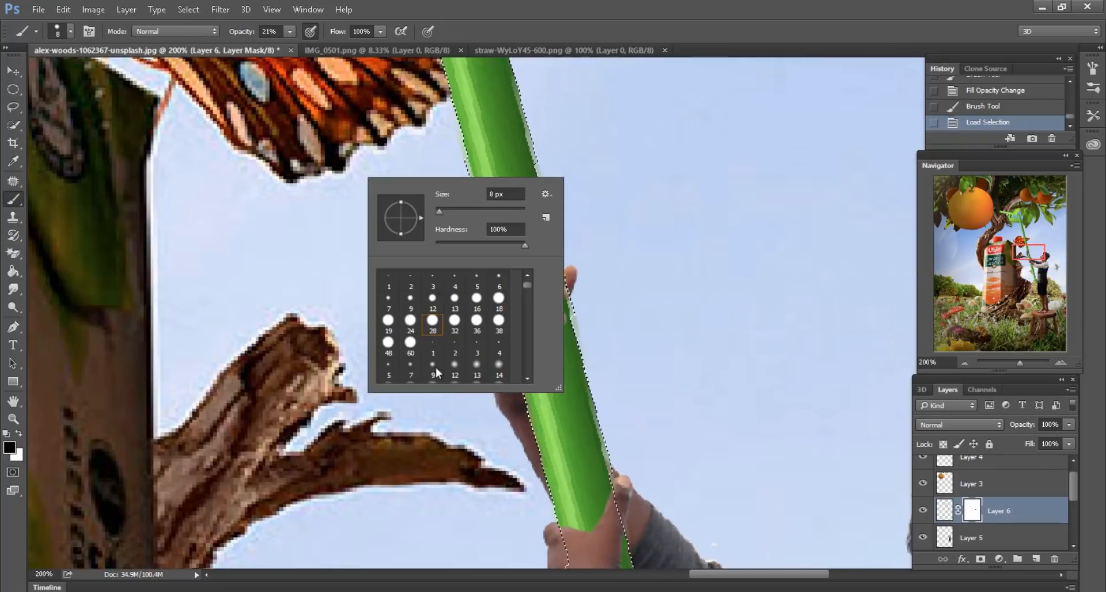
scroll(436, 361, "down", 1)
double_click(436, 355)
Step: Paint faint strokes on the straw's mask beneath the upper hand's lowest finger and raise the brush opacity to 56%
key("ctrl+plus")
key("bracketright")
key("bracketright")
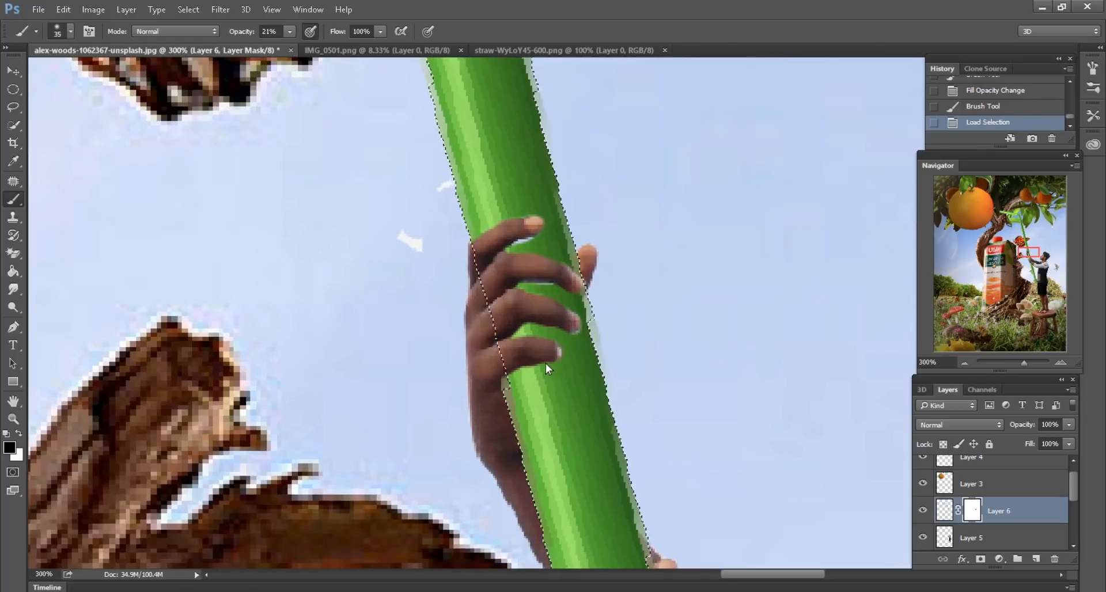
left_click_drag(532, 369, 510, 378)
left_click_drag(526, 371, 503, 385)
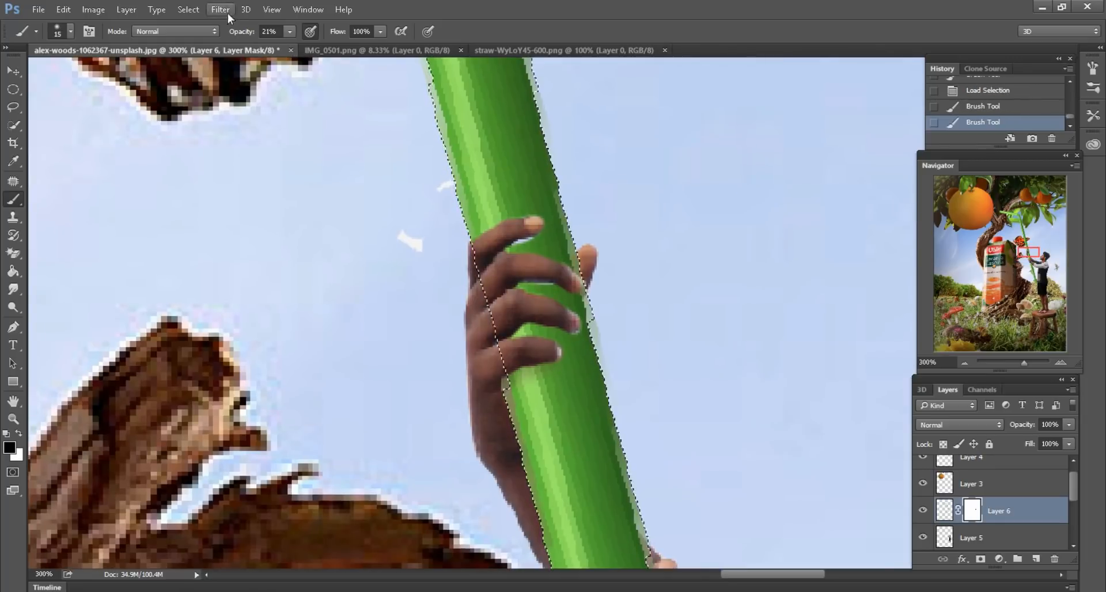
left_click_drag(242, 31, 274, 31)
Step: Try stronger strokes on the straw's mask around the upper hand's lower fingers and undo them
key("bracketleft")
left_click_drag(552, 362, 500, 394)
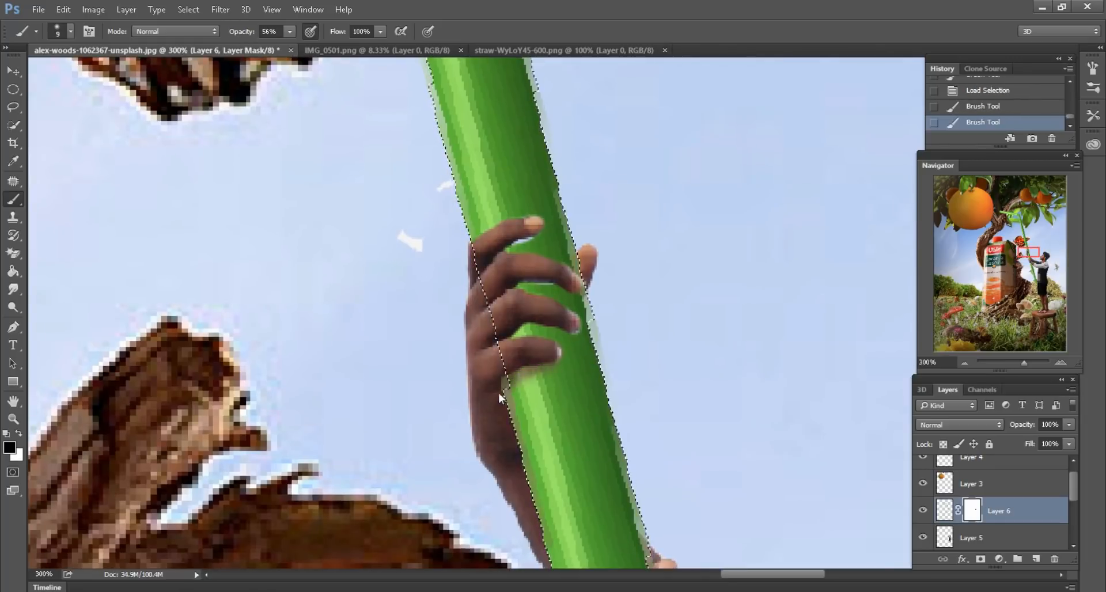
key("bracketright")
left_click_drag(533, 323, 575, 335)
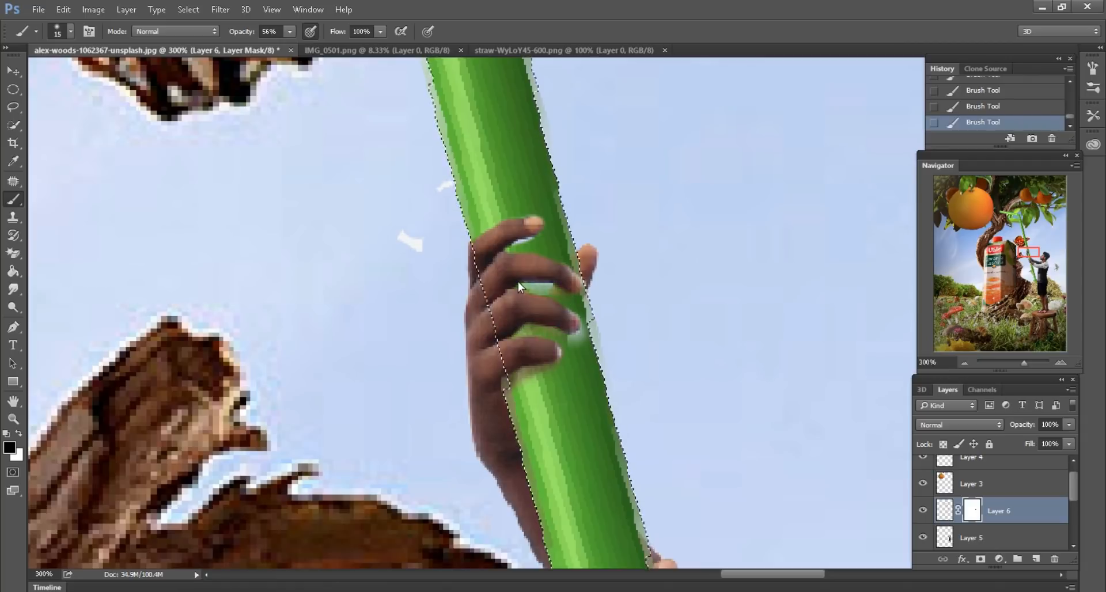
left_click(987, 91)
left_click(987, 107)
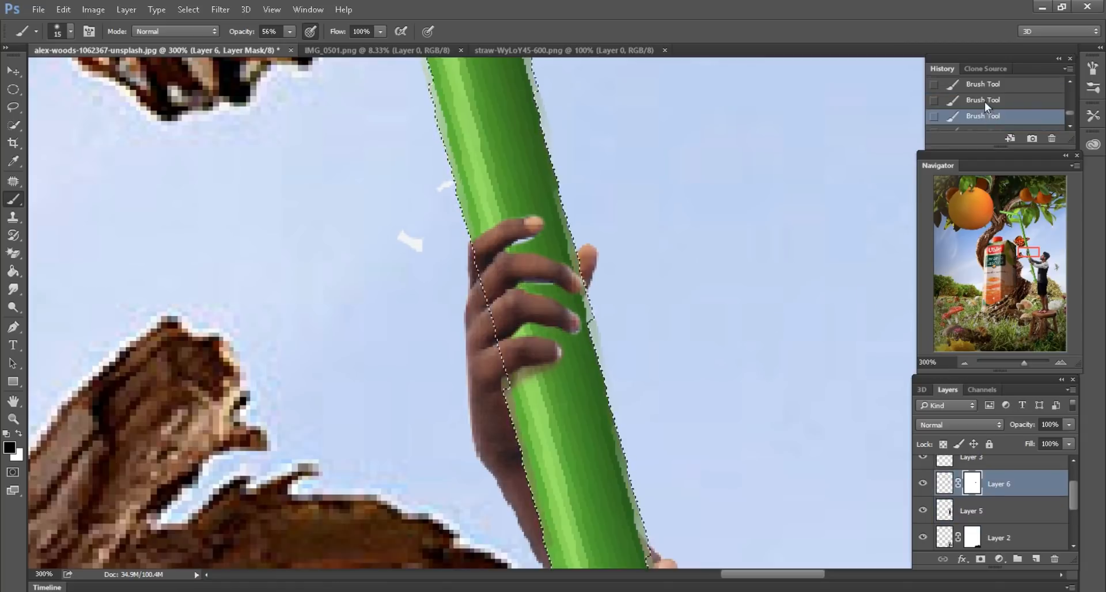
Step: Paint soft black shadows beneath the upper hand's fingers directly on the straw layer with a brush of about 8 to 9 px
left_click(945, 483)
key("bracketleft")
key("bracketleft")
key("bracketleft")
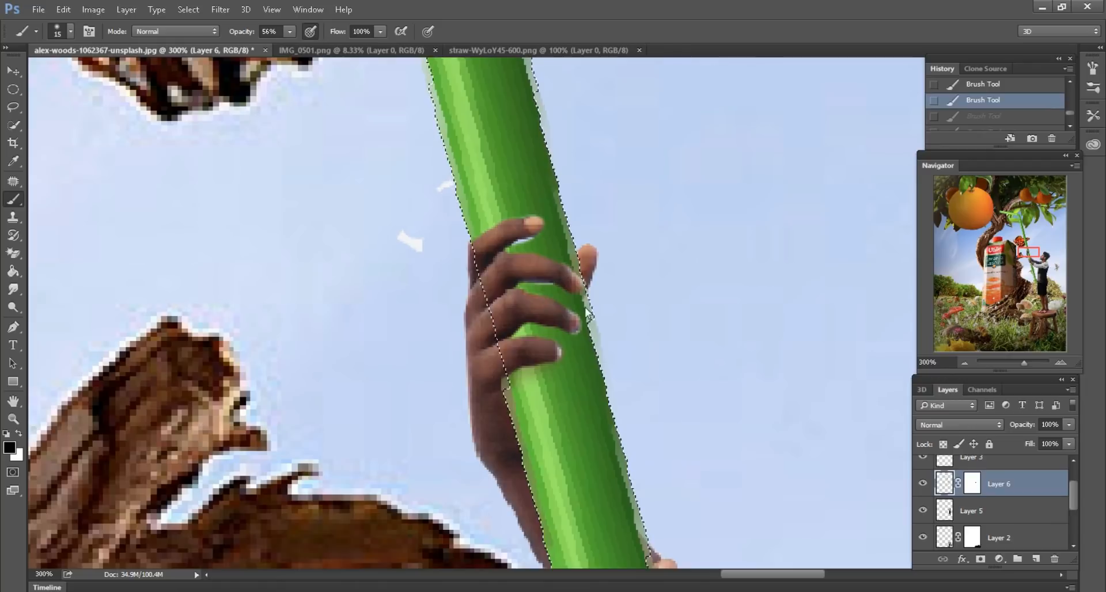
mouse_move(531, 281)
left_mouse_down()
mouse_move(545, 280)
mouse_move(510, 287)
left_mouse_up()
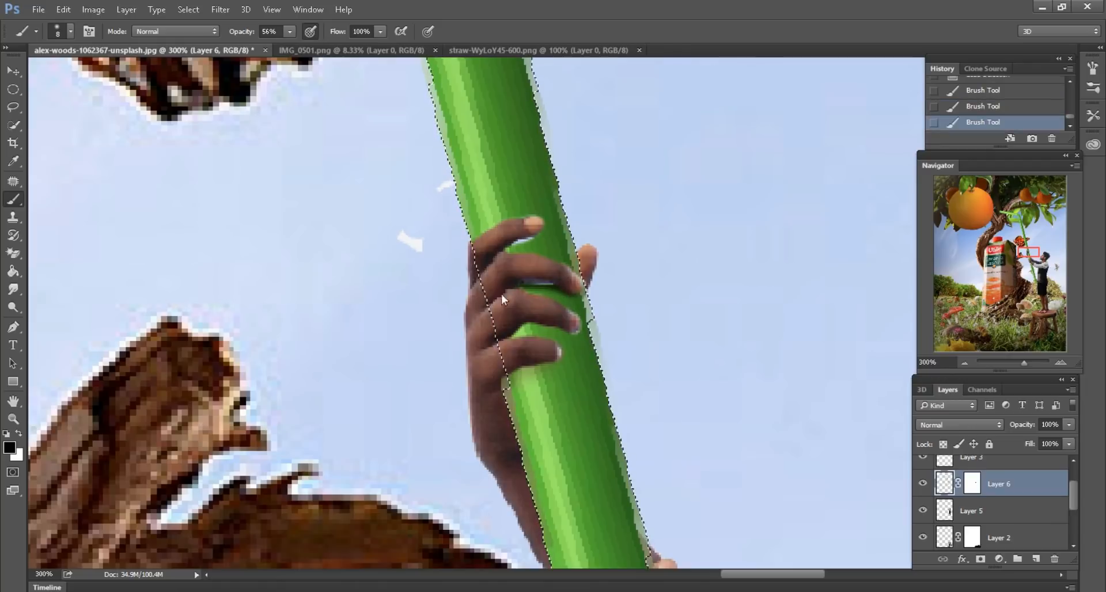
key("bracketright")
left_click_drag(537, 234, 508, 250)
scroll(519, 276, "down", 2)
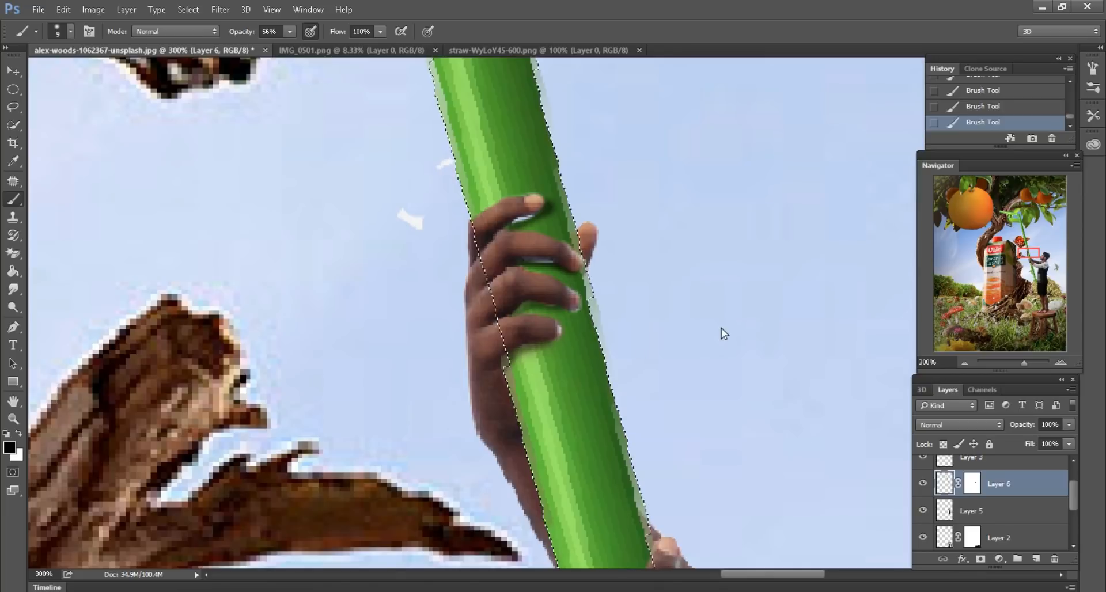
Step: Restore the straw in the gap beneath the top finger by painting its mask white with a 6 px brush
left_click(973, 486)
key("bracketleft")
key("bracketleft")
key("bracketleft")
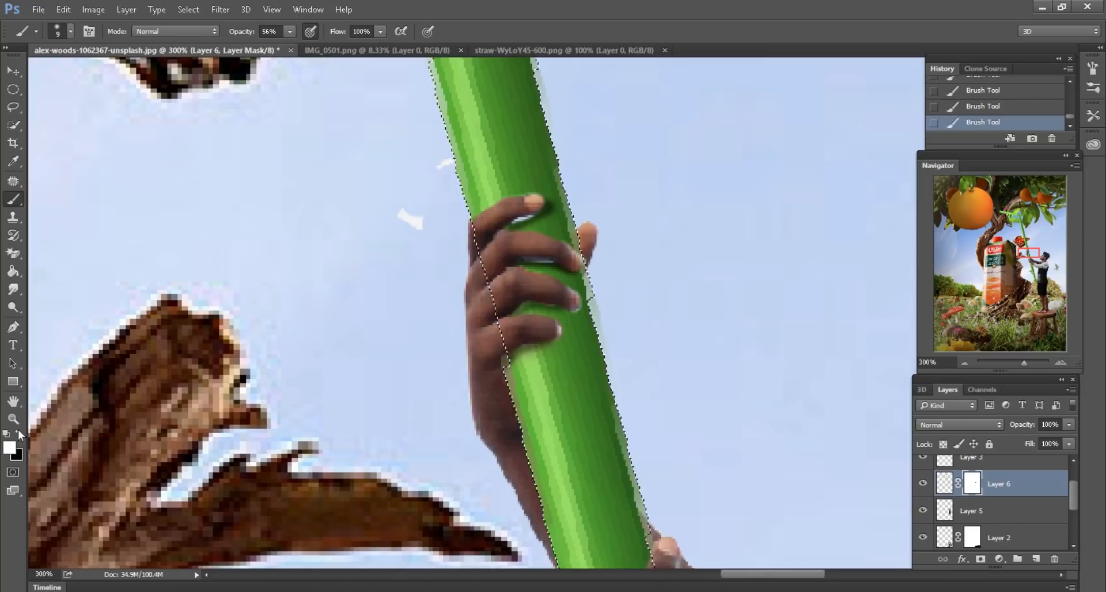
left_click(19, 432)
mouse_move(533, 216)
left_mouse_down()
mouse_move(511, 226)
mouse_move(529, 219)
left_mouse_up()
key("ctrl+minus")
key("ctrl+minus")
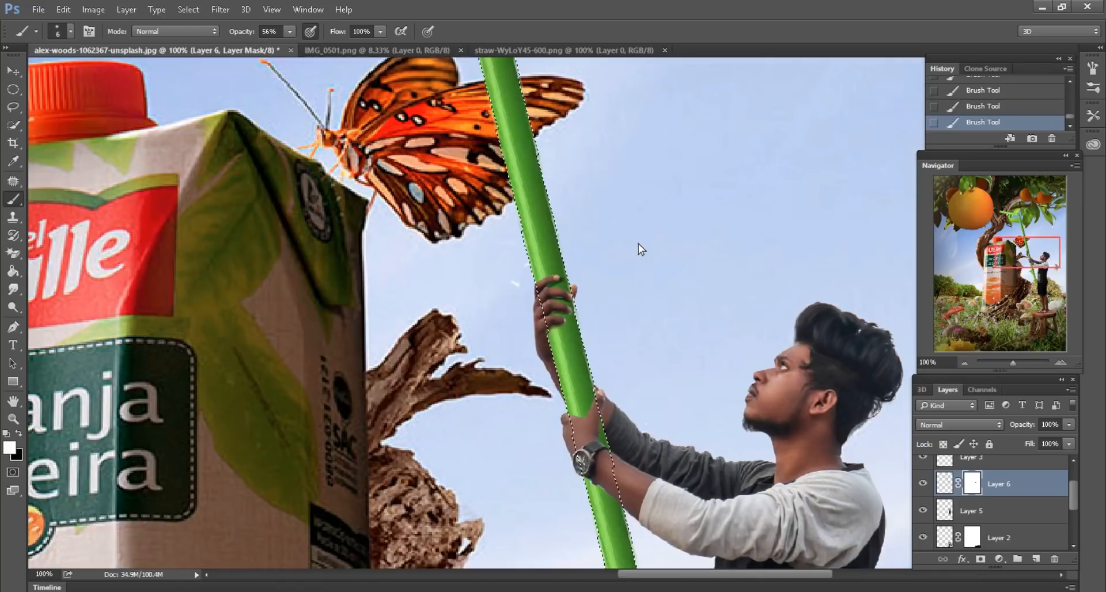
Step: Paint a soft black shadow at 56% opacity on the straw itself where it meets the lower hand and thumb
scroll(638, 243, "right", 2)
scroll(639, 244, "down", 3)
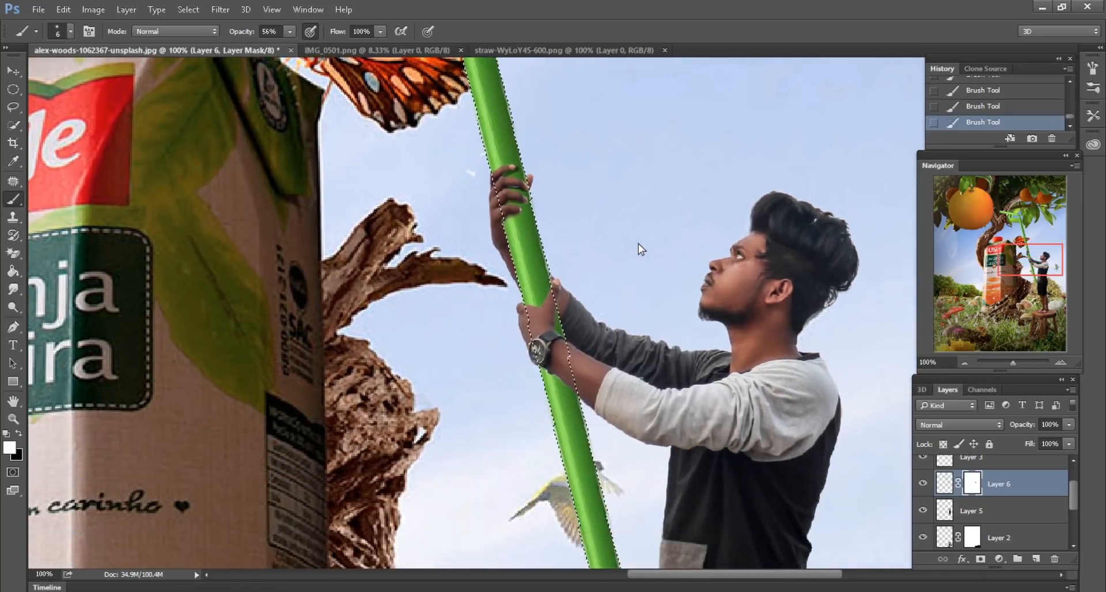
scroll(639, 244, "right", 2)
scroll(611, 252, "down", 1)
key("ctrl+plus")
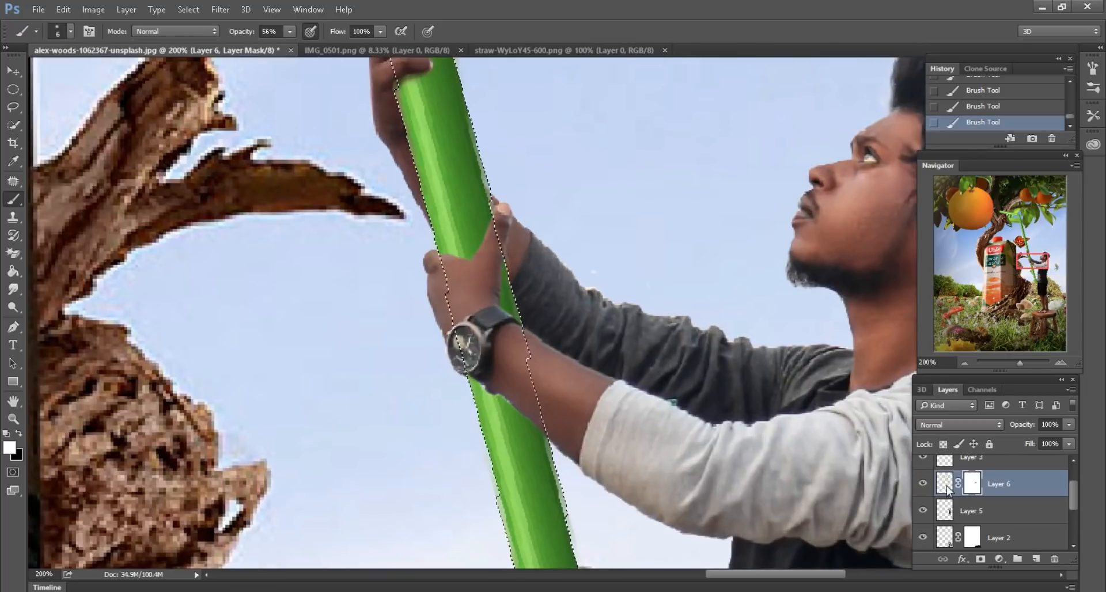
left_click(944, 484)
key("ctrl+plus")
key("]")
key("]")
key("]")
key("]")
key("]")
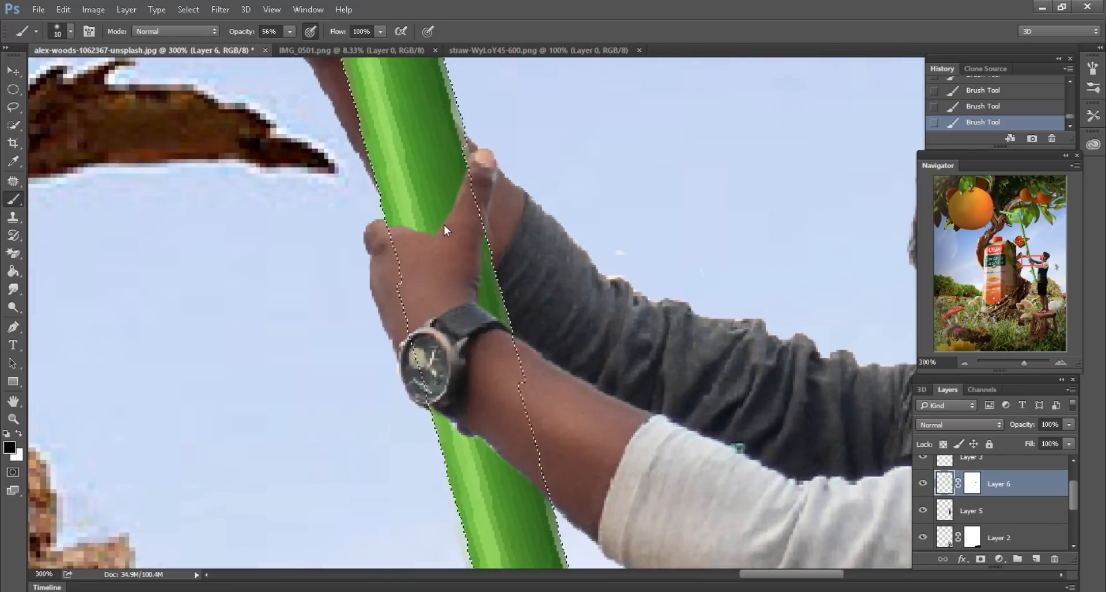
mouse_move(444, 225)
left_mouse_down()
mouse_move(458, 205)
mouse_move(455, 220)
left_mouse_up()
key("bracketleft")
key("bracketleft")
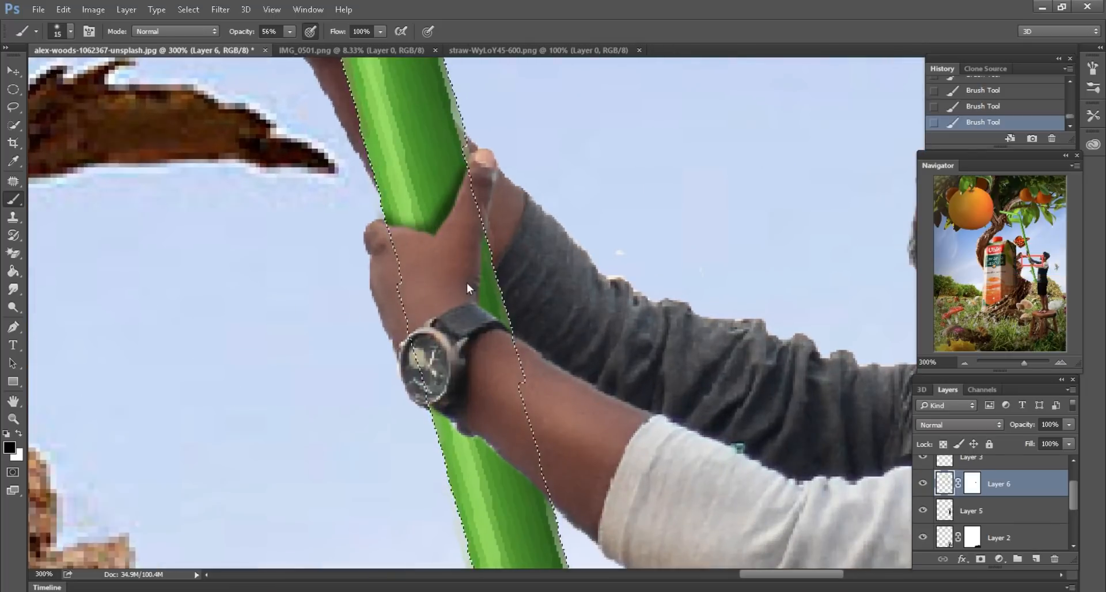
Step: Add broader shadows on the straw above the lower hand and below the forearm with a brush of about 35 px at 32% opacity
scroll(506, 357, "down", 1)
left_click_drag(255, 32, 241, 51)
key("bracketright")
key("bracketright")
key("bracketright")
key("bracketright")
key("bracketright")
left_click_drag(426, 189, 469, 191)
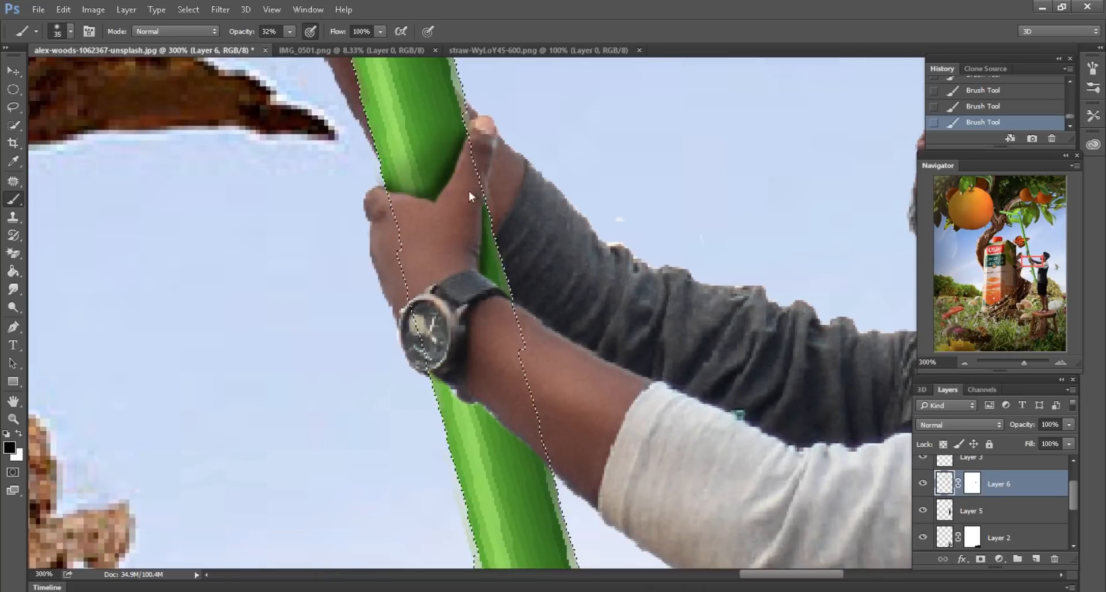
mouse_move(501, 414)
left_mouse_down()
mouse_move(469, 393)
mouse_move(538, 439)
left_mouse_up()
Step: Switch to the Lasso tool and clear the selection around the straw
key("ctrl+minus")
key("ctrl+minus")
key("ctrl+minus")
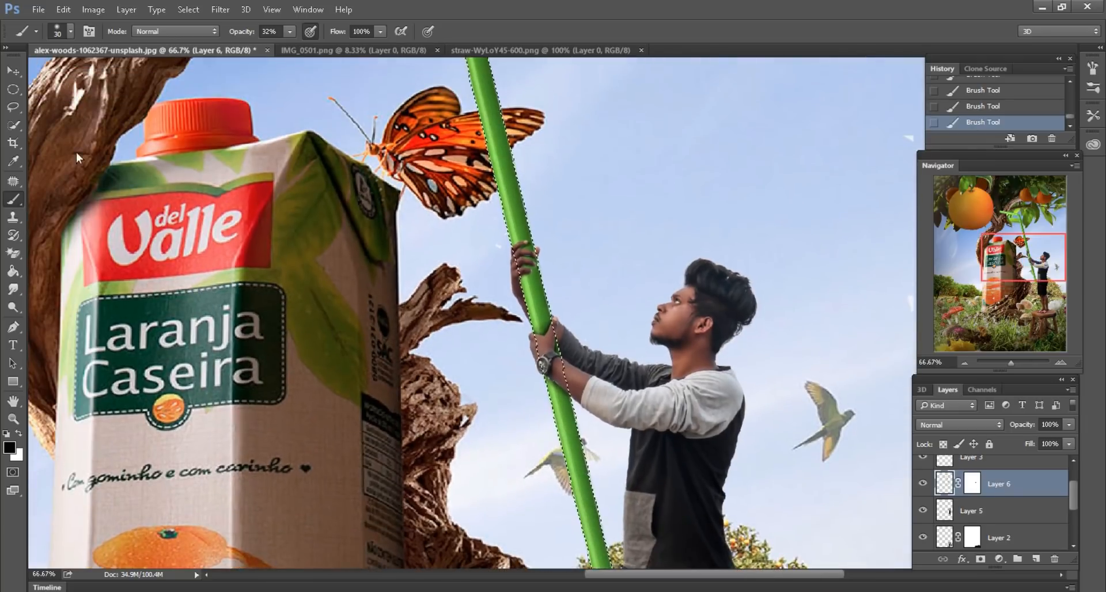
left_click(19, 113)
left_click(247, 223)
scroll(247, 223, "down", 3)
scroll(692, 331, "up", 5)
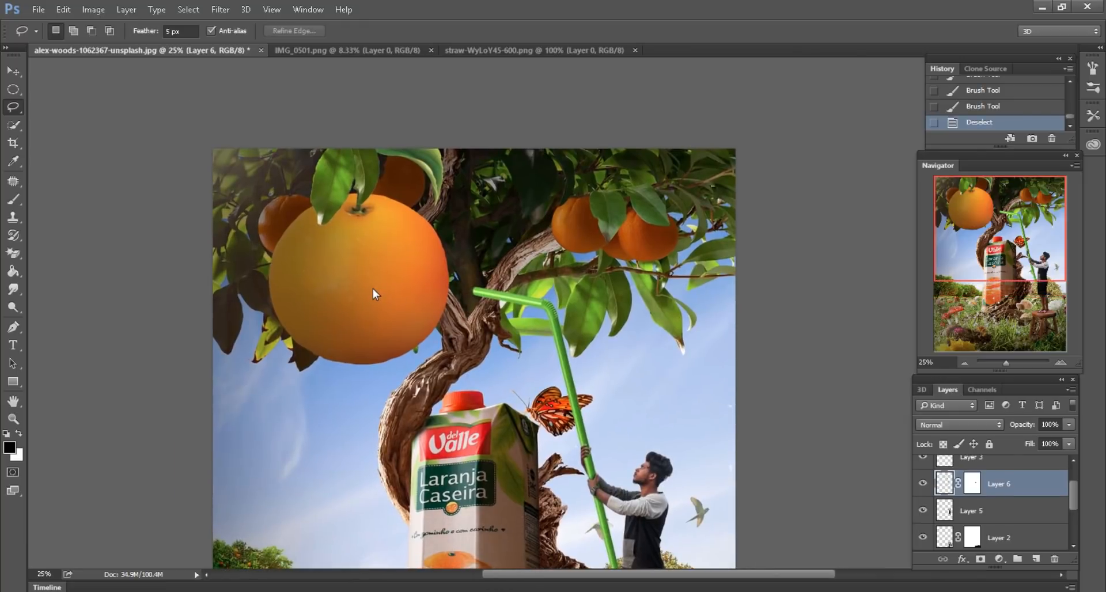
Step: Shift the large orange right until it meets the straw's tip and reposition the green leaves over its stem
left_click_drag(373, 289, 395, 291, "ctrl")
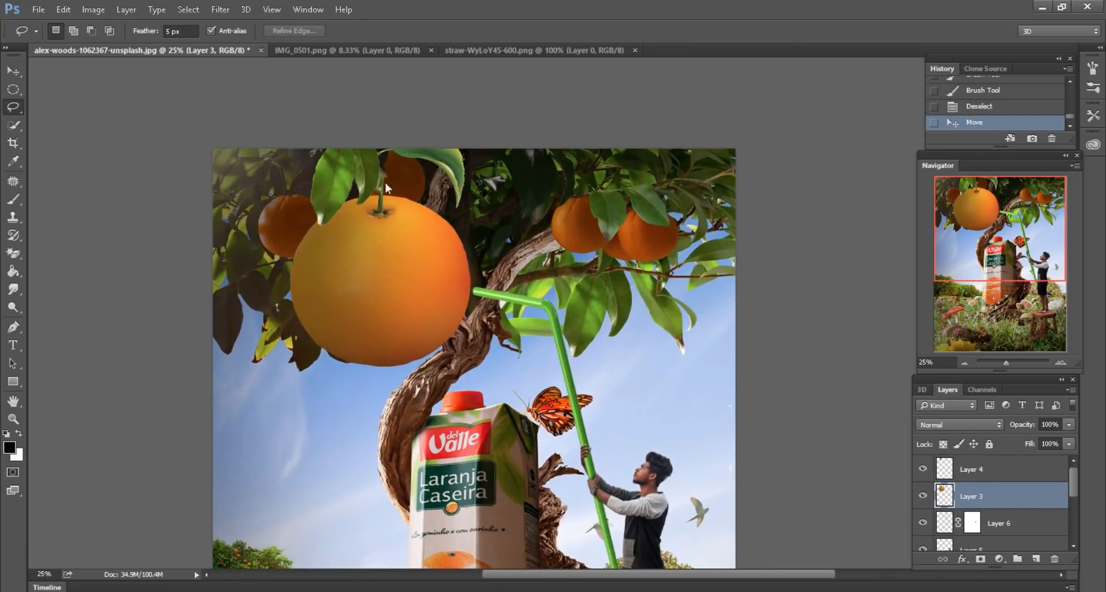
mouse_move(385, 182)
left_mouse_down("ctrl")
mouse_move(379, 171)
mouse_move(389, 175)
left_mouse_up("ctrl")
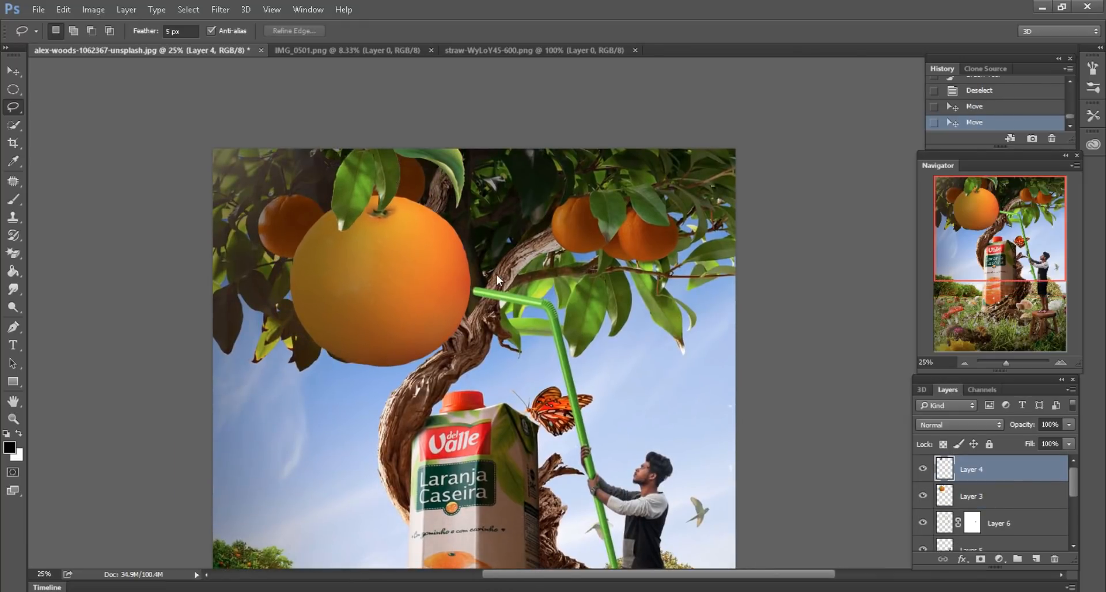
Step: Apply a 15 px Tilt-Shift blur to the Layer 1 copy background, centring the sharp zone on the image's lower edge
scroll(496, 275, "up", 1, "alt")
scroll(599, 302, "down", 5)
scroll(599, 302, "down", 2)
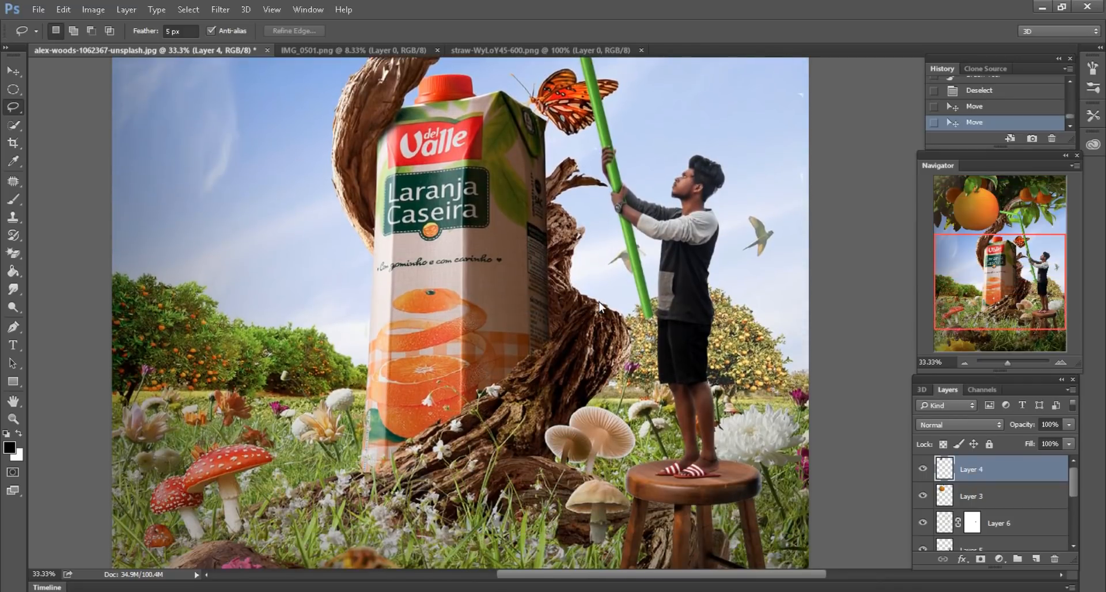
scroll(597, 309, "down", 1, "alt")
scroll(700, 361, "up", 1, "alt")
scroll(700, 358, "down", 1)
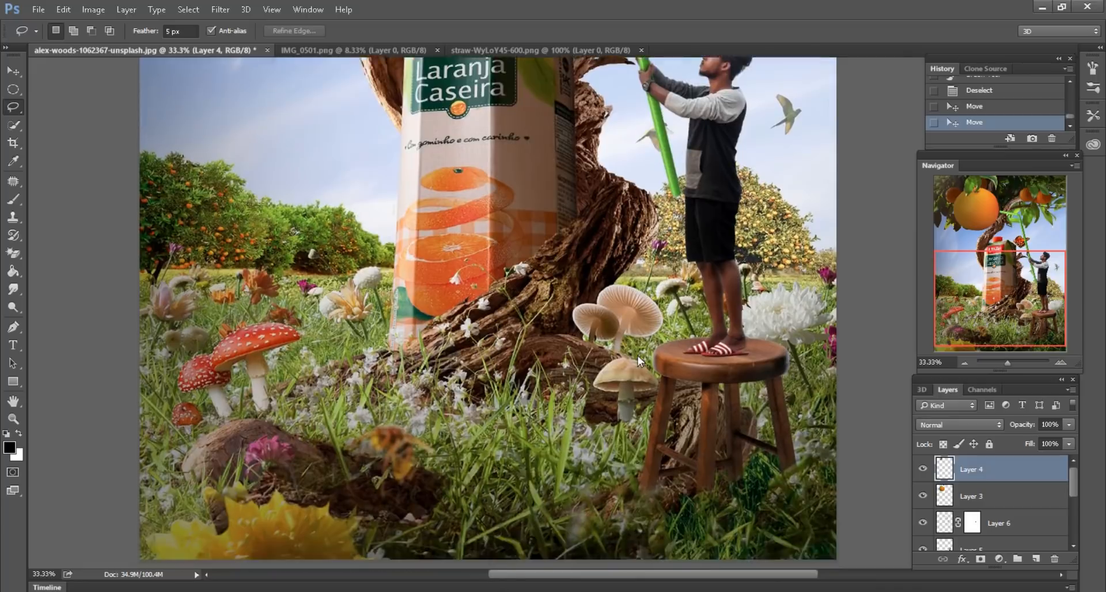
scroll(638, 360, "up", 1, "alt")
scroll(571, 398, "right", 2)
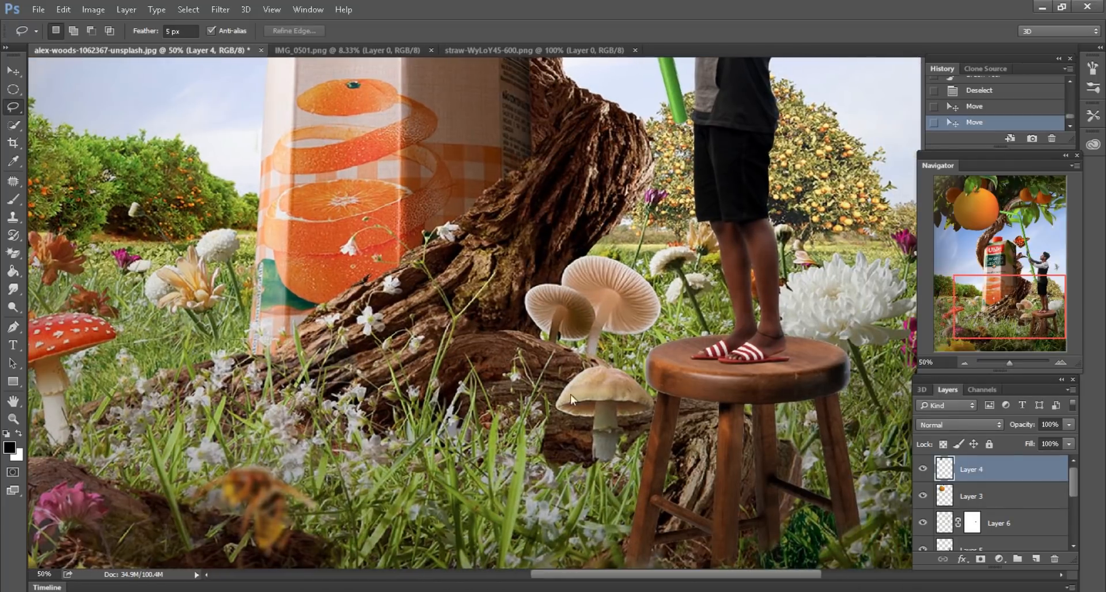
scroll(984, 495, "down", 5)
left_click(997, 484)
left_click(220, 9)
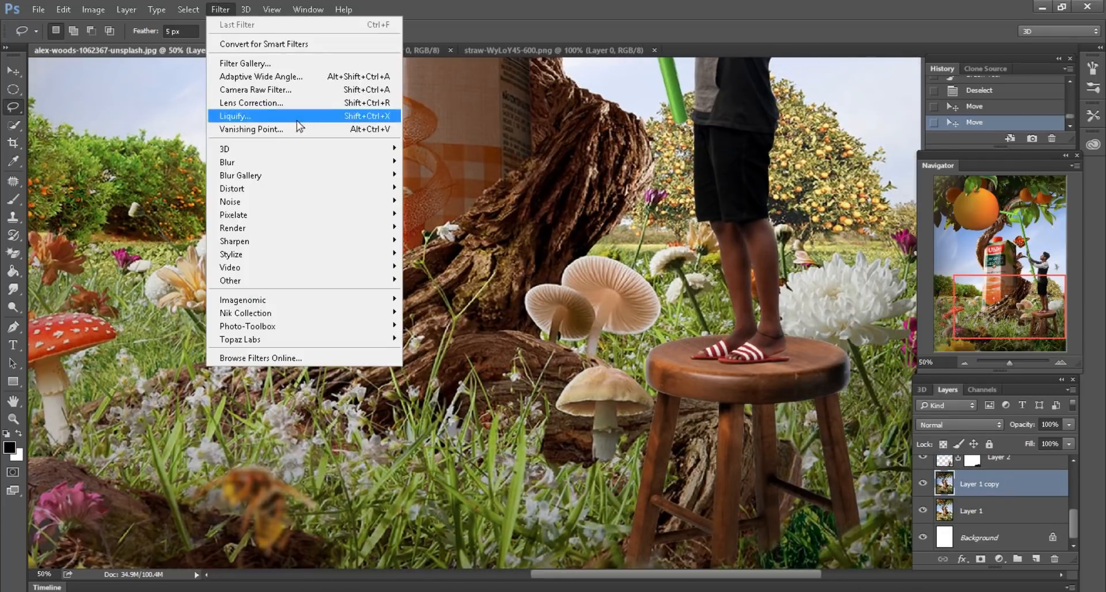
left_click(425, 199)
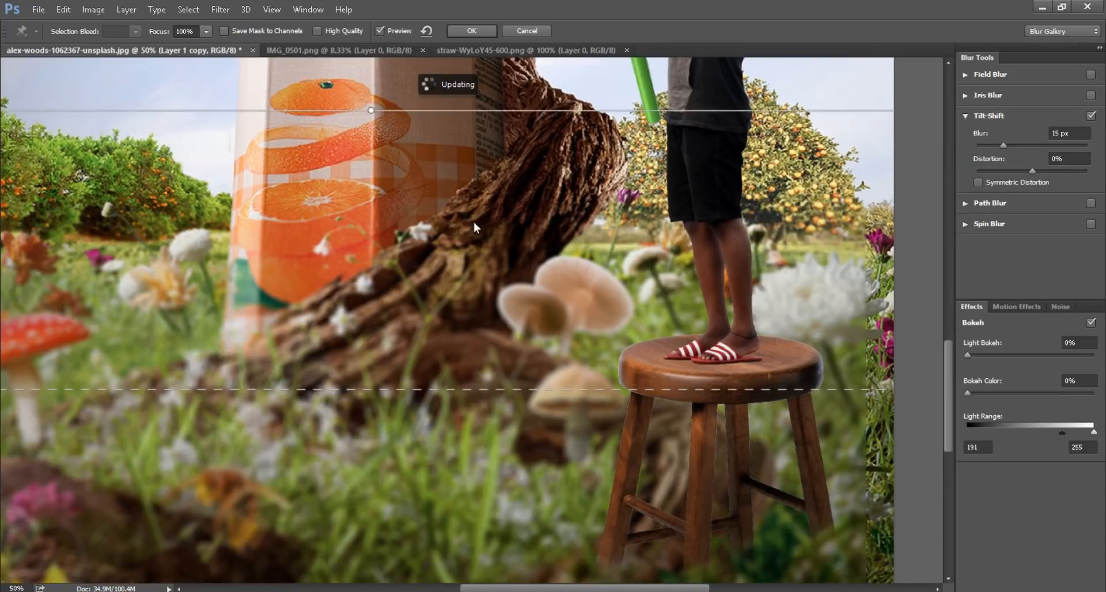
scroll(400, 224, "up", 3)
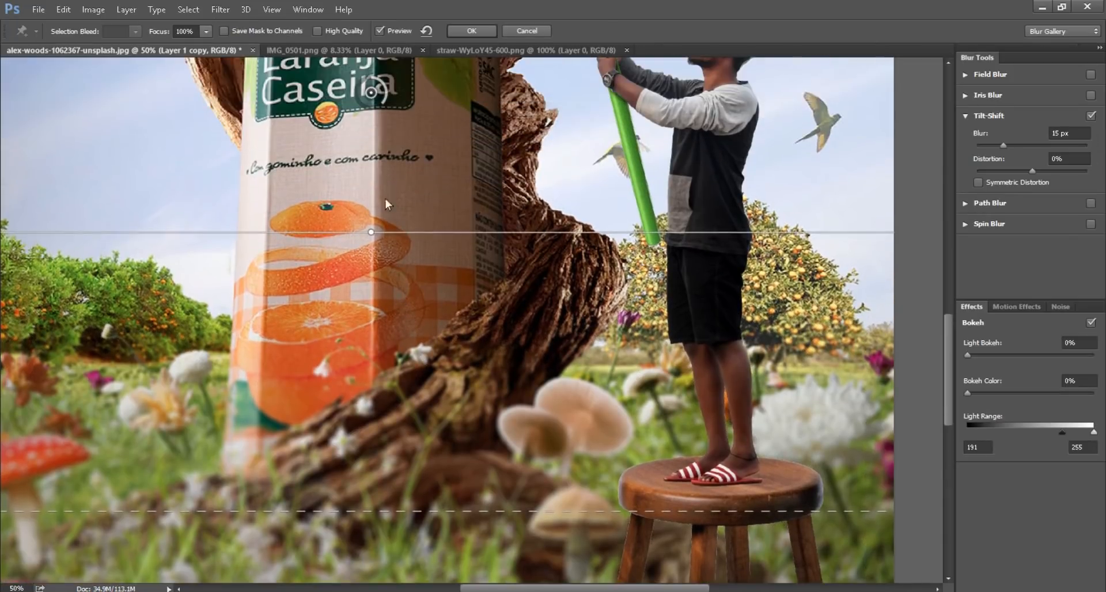
left_click_drag(371, 198, 375, 396)
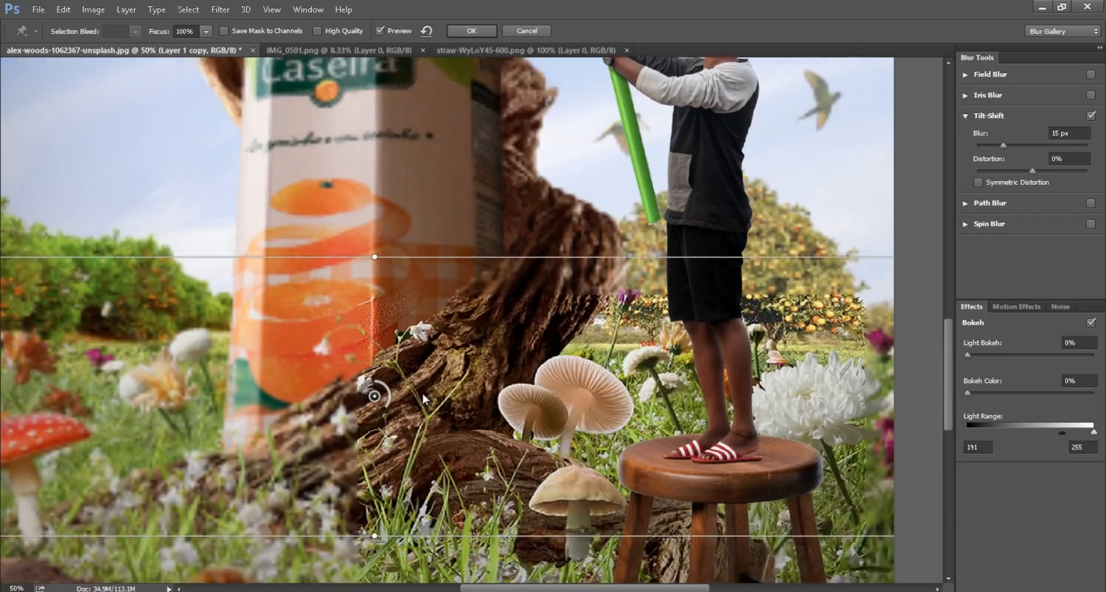
scroll(423, 393, "down", 7)
left_click_drag(398, 265, 387, 461)
scroll(420, 387, "down", 3)
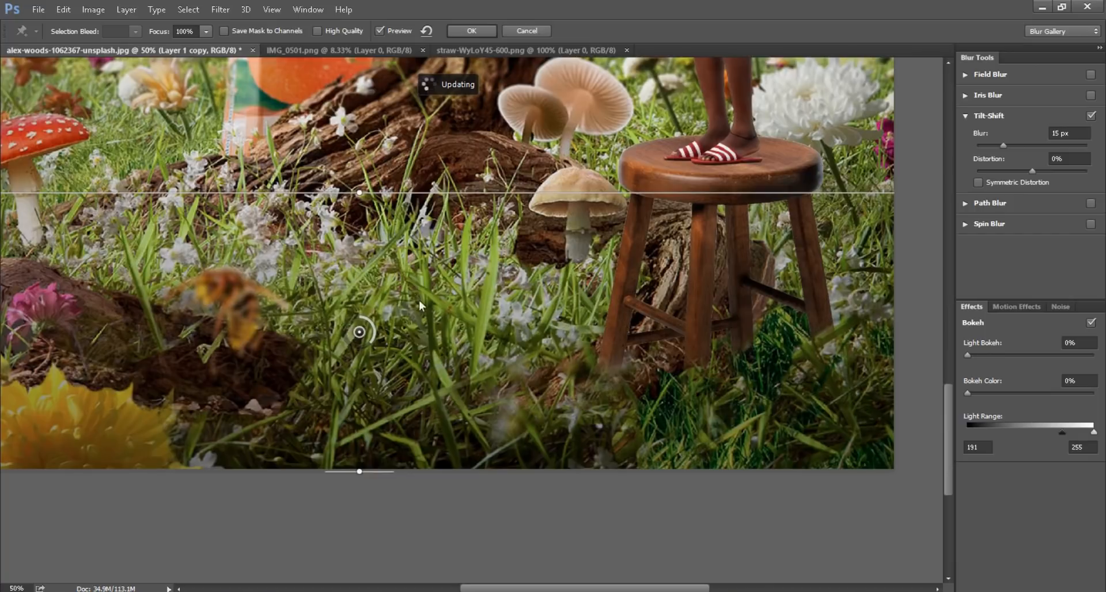
left_click_drag(419, 306, 401, 424)
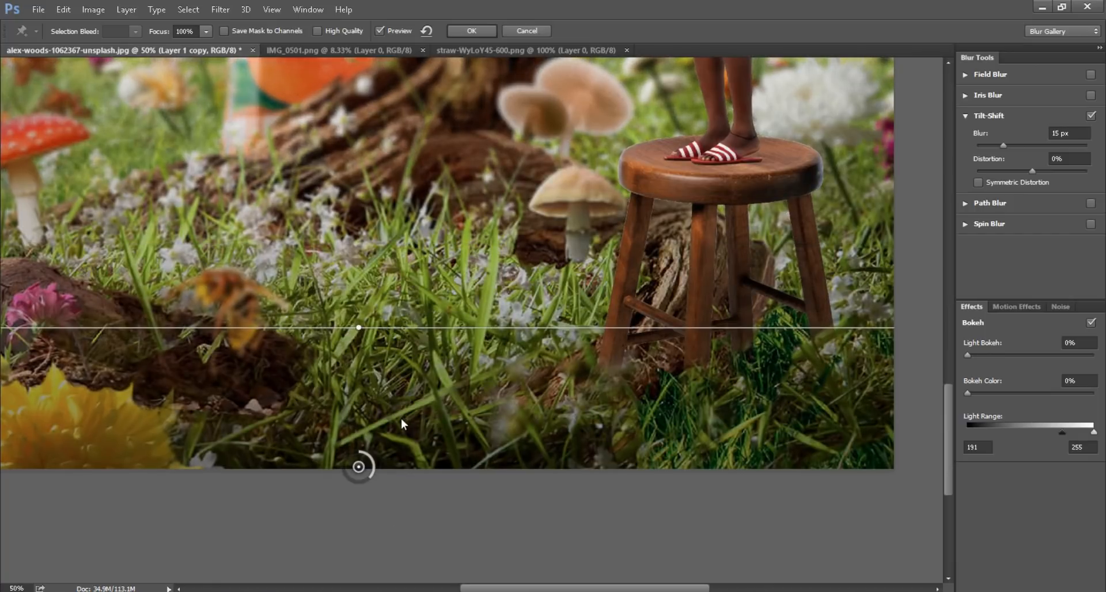
key("ctrl+minus")
key("ctrl+minus")
key("ctrl+minus")
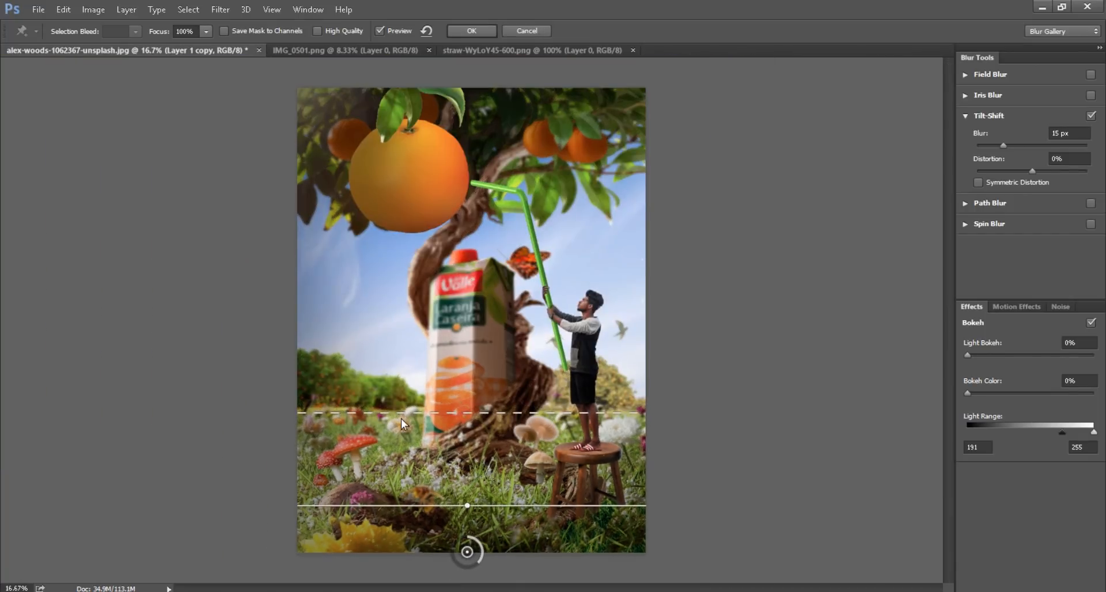
left_click(471, 30)
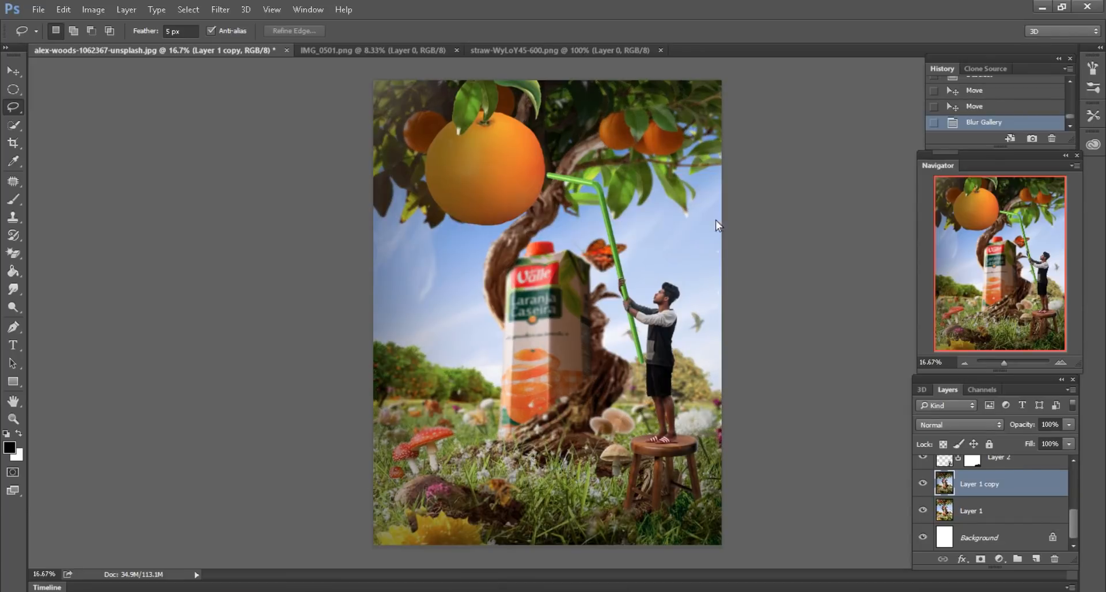
Step: Apply the Camera Raw filter to the man's layer with Clarity +25, Blacks -13 and Shadows +39
key("ctrl+plus")
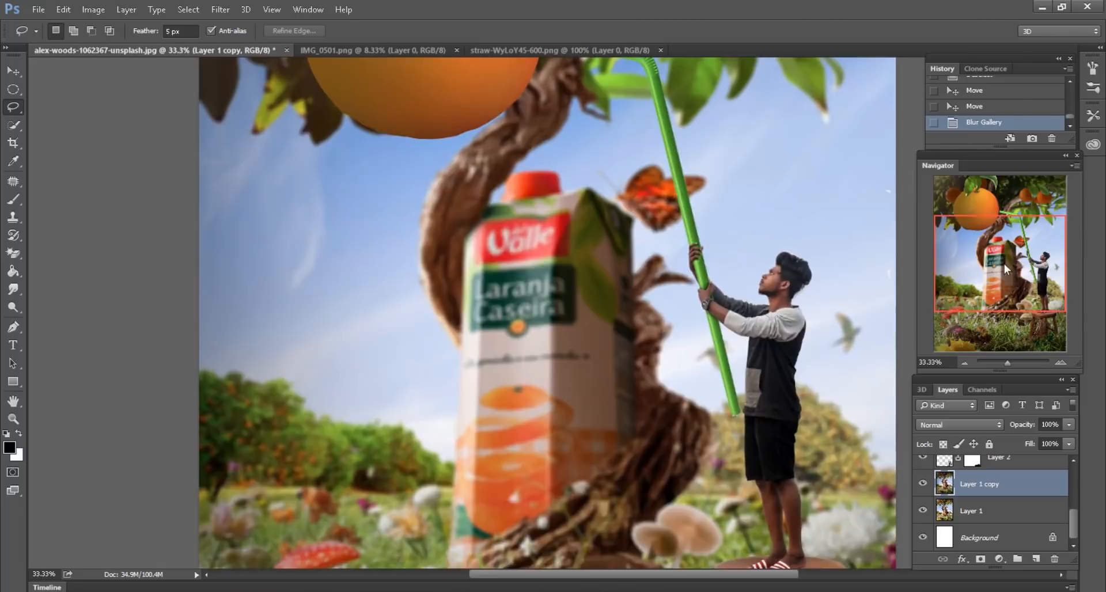
left_click_drag(1004, 264, 1049, 283)
left_click(536, 289, "ctrl")
left_click(221, 9)
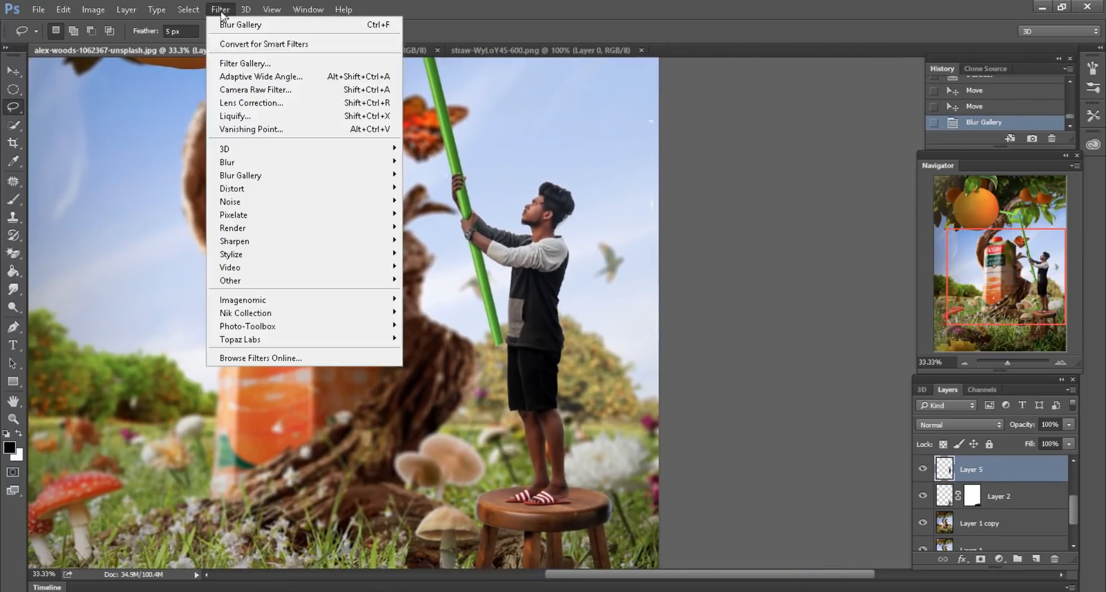
left_click(243, 93)
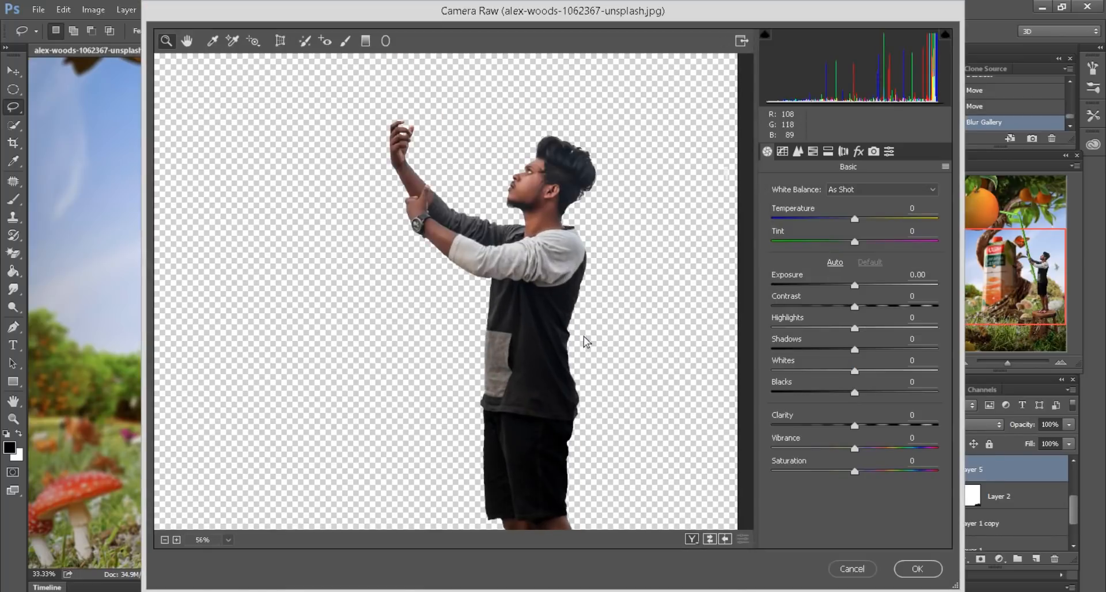
left_click_drag(870, 424, 842, 393)
left_click_drag(855, 354, 887, 348)
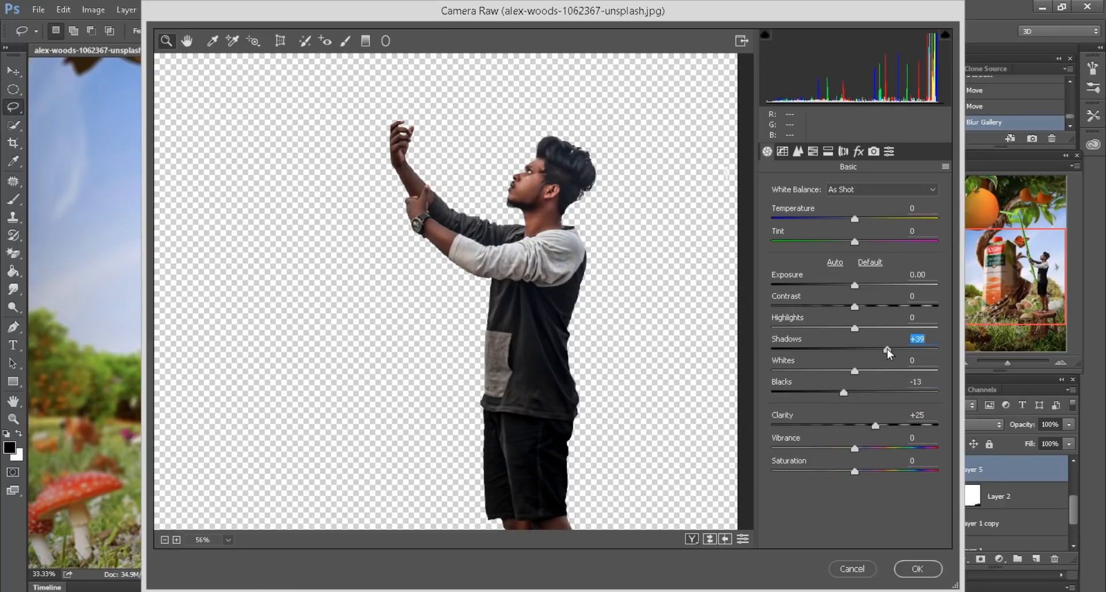
left_click(929, 569)
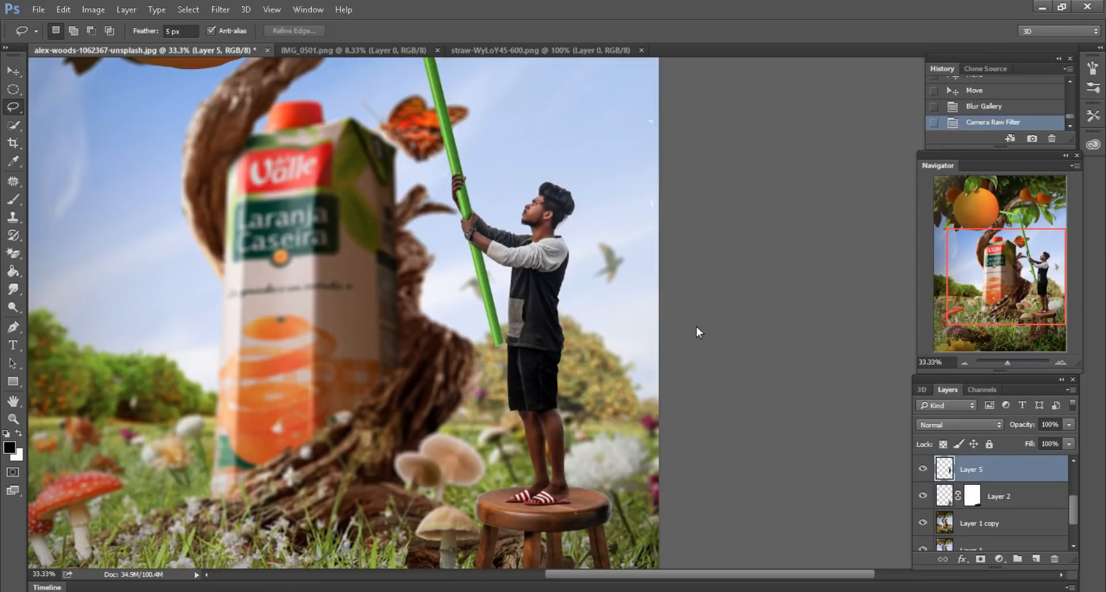
Step: Add a new layer directly above Layer 1 copy and set its blend mode to Screen
key("ctrl+minus")
key("ctrl+minus")
left_click(1002, 529)
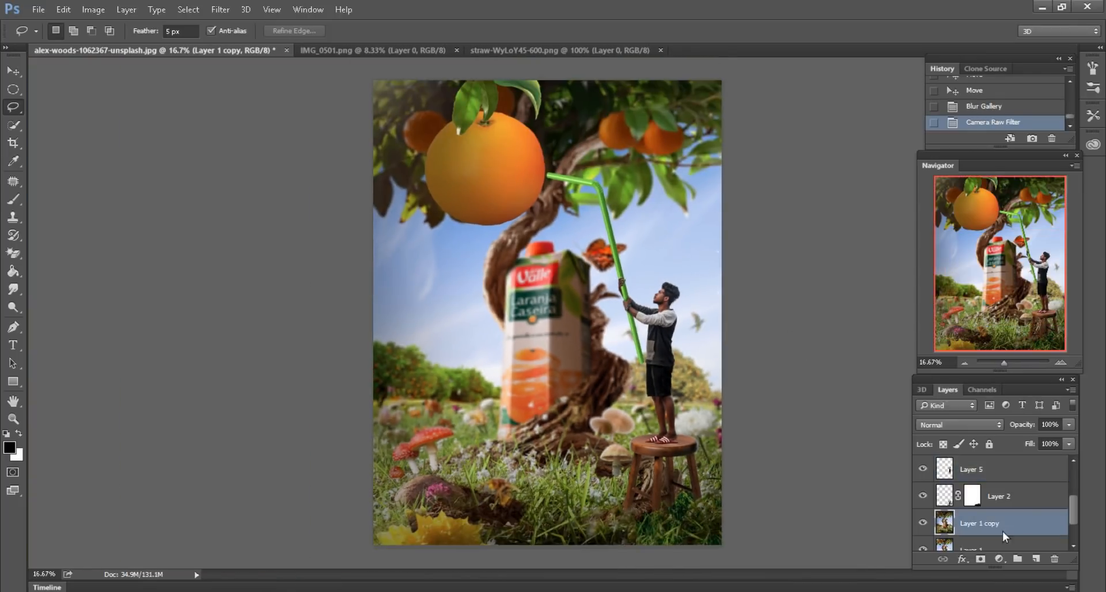
left_click(1037, 559)
left_click(967, 426)
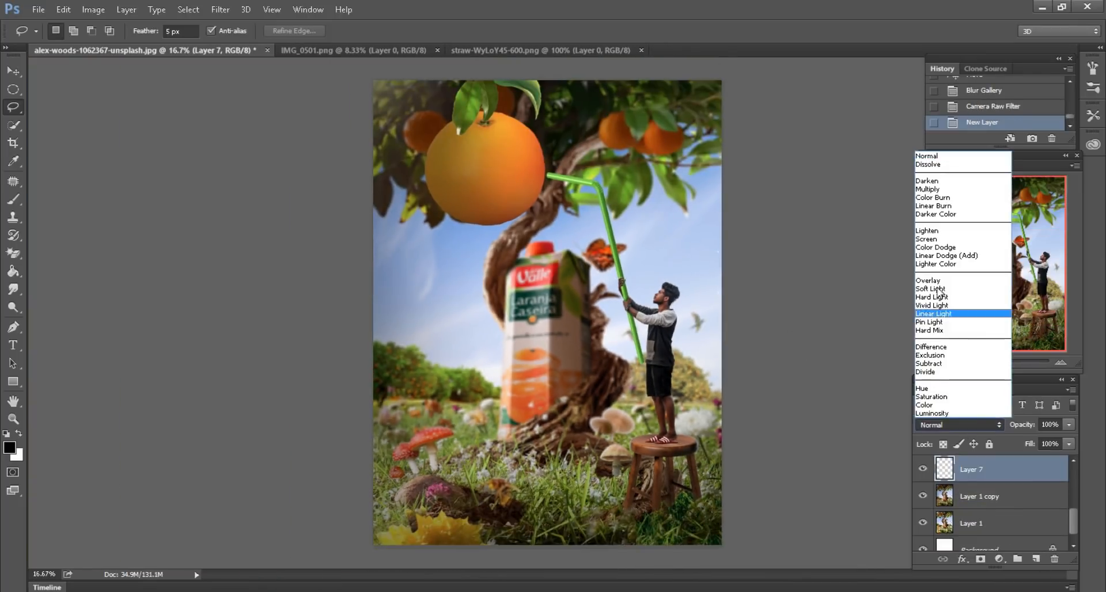
left_click(928, 238)
Step: Paint a soft peach glow from the image's upper right edge with a 3300 px brush at 26% opacity
key("b")
left_click_drag(233, 31, 229, 31)
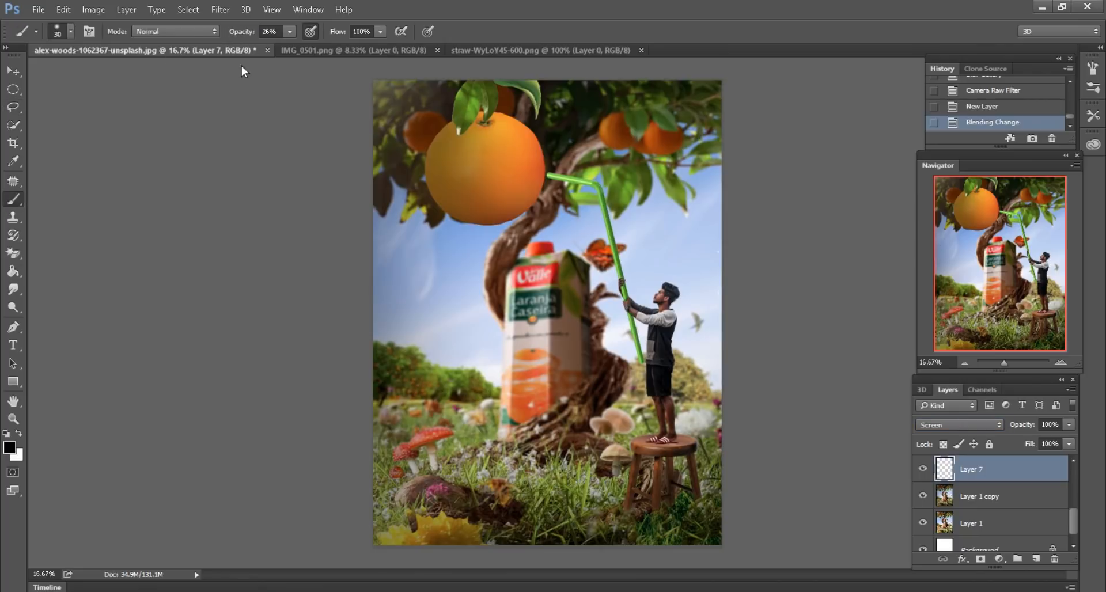
left_click(10, 447)
left_click(67, 260)
left_click(331, 236)
left_click_drag(714, 289, 740, 212)
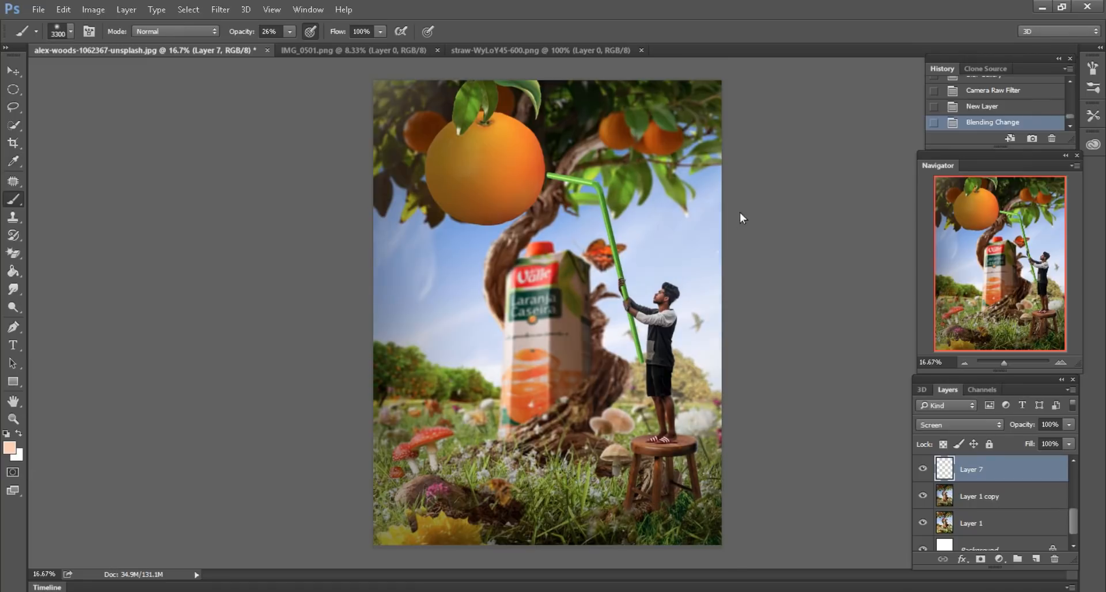
left_click(720, 110)
key("ctrl+plus")
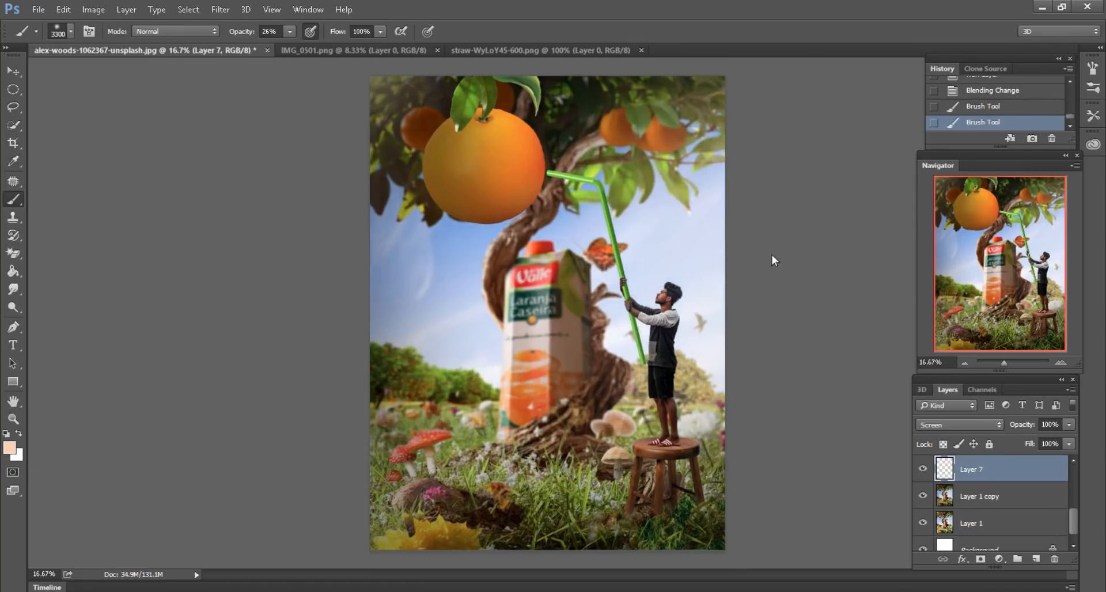
left_click_drag(723, 104, 702, 210)
Step: Add a new layer directly above the man's layer and set its blend mode to Screen
key("l")
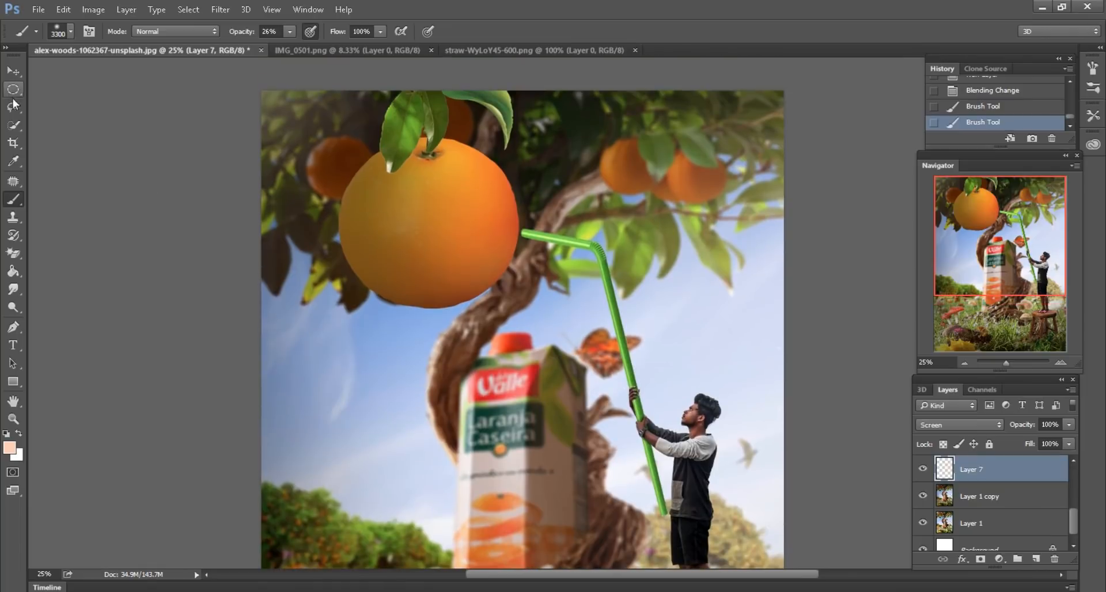
scroll(811, 391, "down", 3)
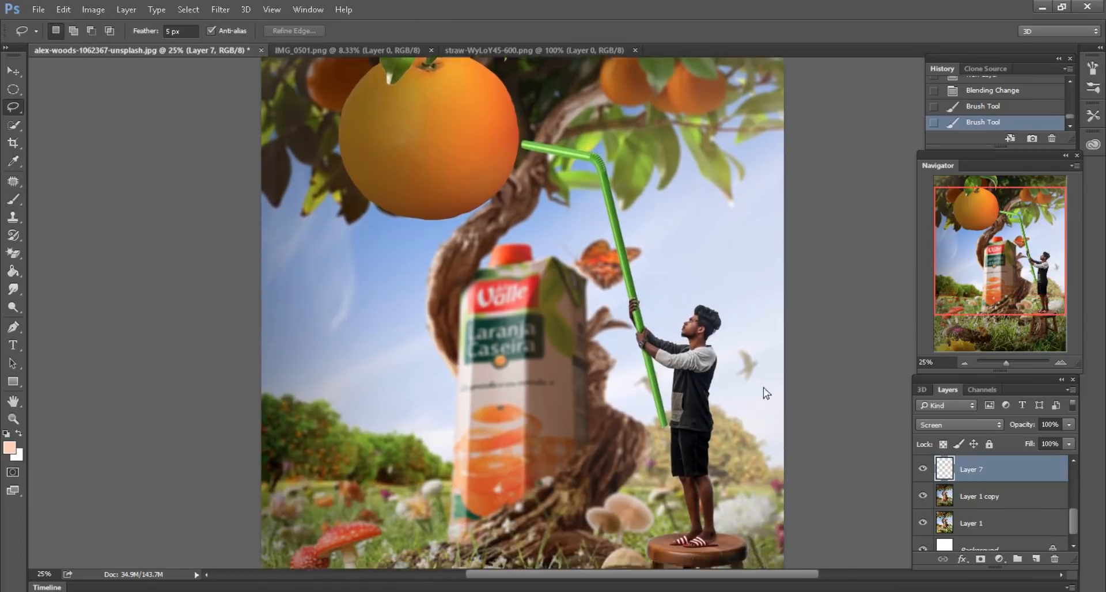
left_click(691, 334, "ctrl")
left_click(1036, 558)
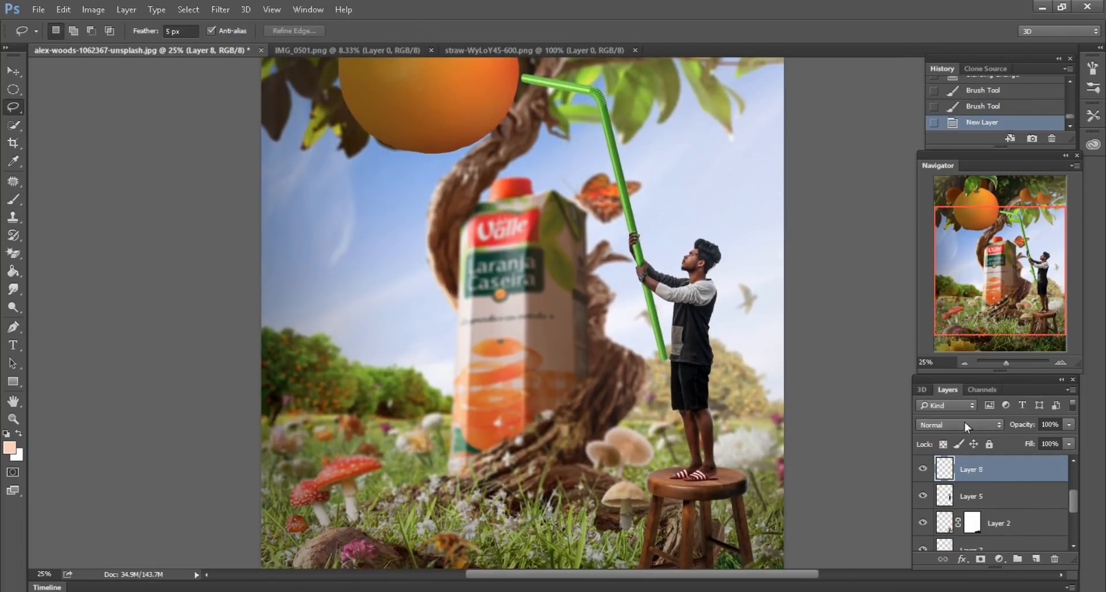
left_click(959, 425)
left_click(938, 242)
Step: Load the man's outline as a selection and dab peach light behind his head with a 150 px brush
left_click_drag(533, 396, 411, 395)
scroll(412, 395, "up", 1)
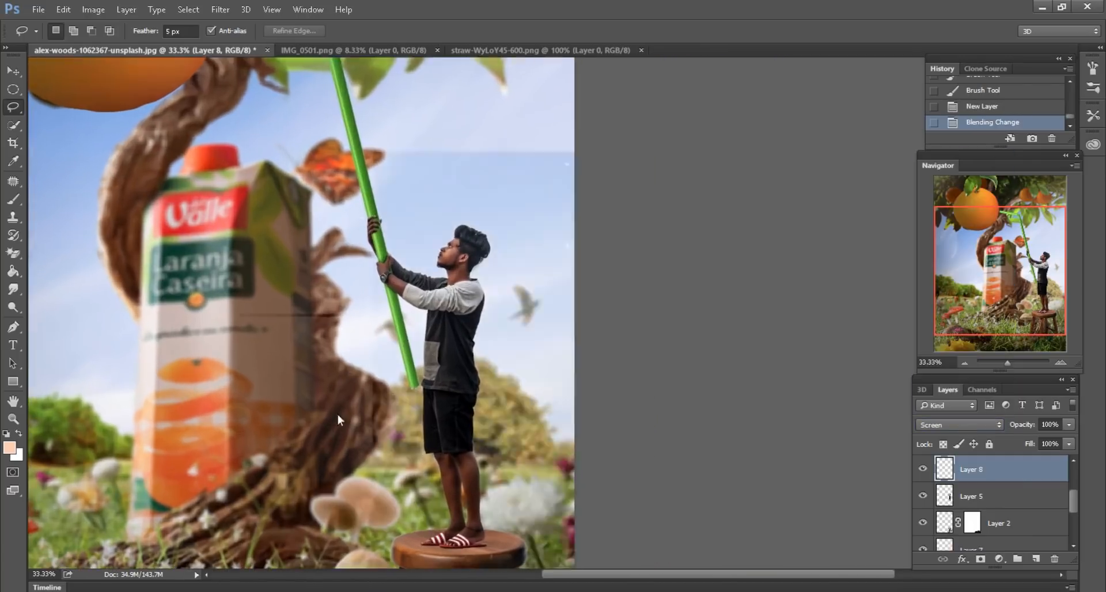
scroll(338, 413, "down", 1)
left_click(945, 496, "ctrl")
key("b")
scroll(261, 113, "left", 3)
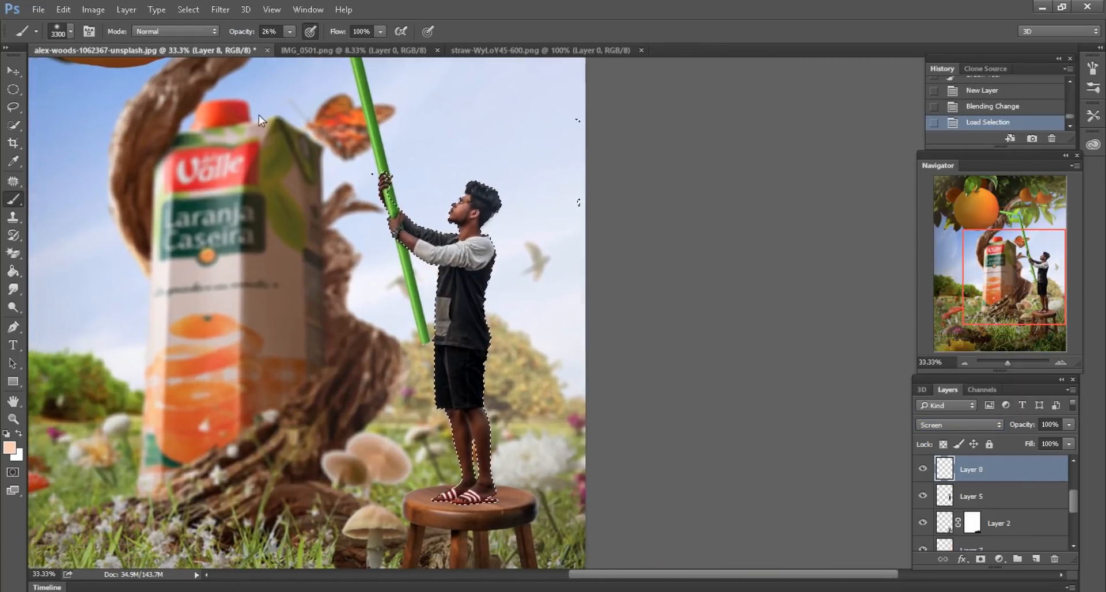
key("bracketleft")
key("bracketleft")
key("bracketleft")
key("bracketleft")
key("bracketleft")
key("bracketleft")
key("bracketleft")
key("bracketleft")
key("bracketleft")
key("bracketleft")
key("bracketleft")
key("bracketleft")
key("bracketleft")
key("bracketleft")
key("bracketleft")
key("bracketleft")
key("bracketleft")
key("bracketleft")
key("bracketleft")
key("bracketleft")
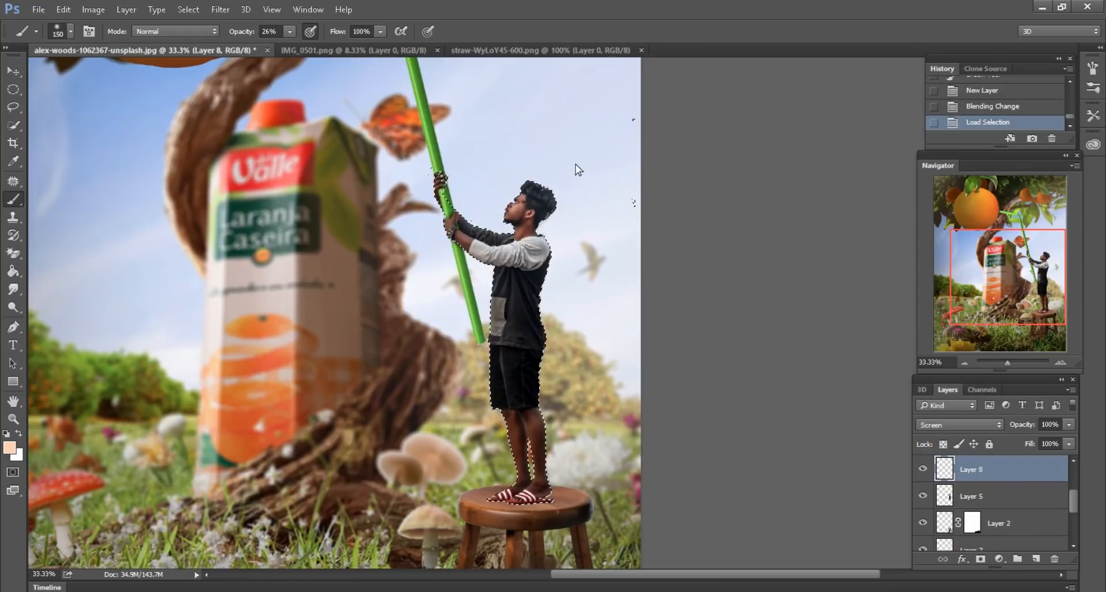
left_click(568, 196)
Step: Add peach light along the man's back and legs inside the selection with soft brushes between 250 and 600 px
key("bracketright")
key("bracketright")
key("bracketright")
key("bracketright")
key("bracketright")
key("bracketright")
key("bracketright")
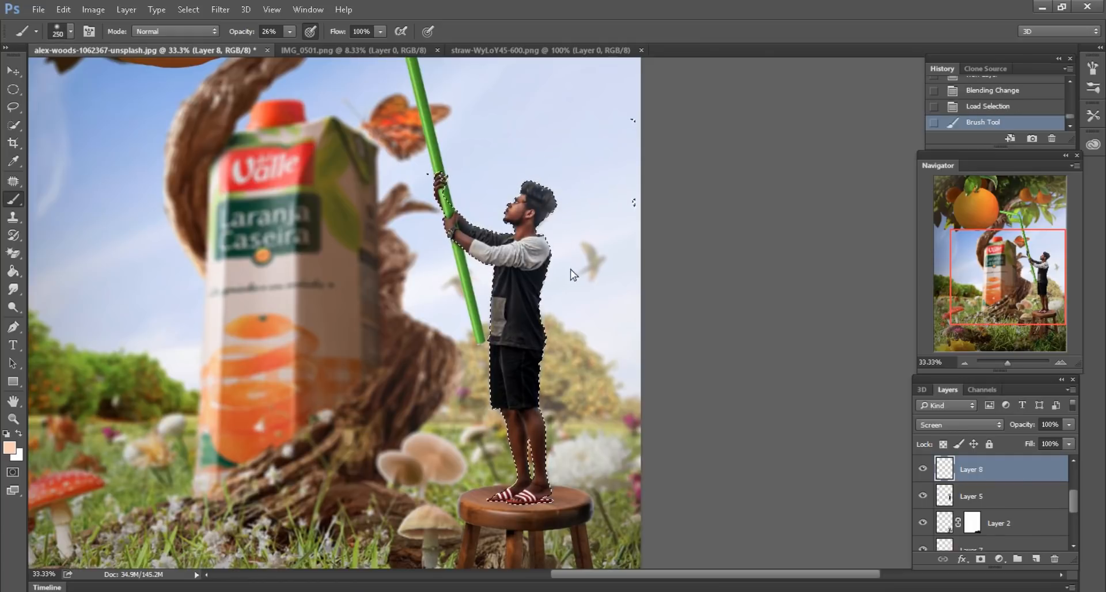
left_click(571, 269)
key("bracketright")
mouse_move(592, 310)
left_mouse_down()
mouse_move(587, 408)
mouse_move(604, 480)
left_mouse_up()
left_click(591, 368)
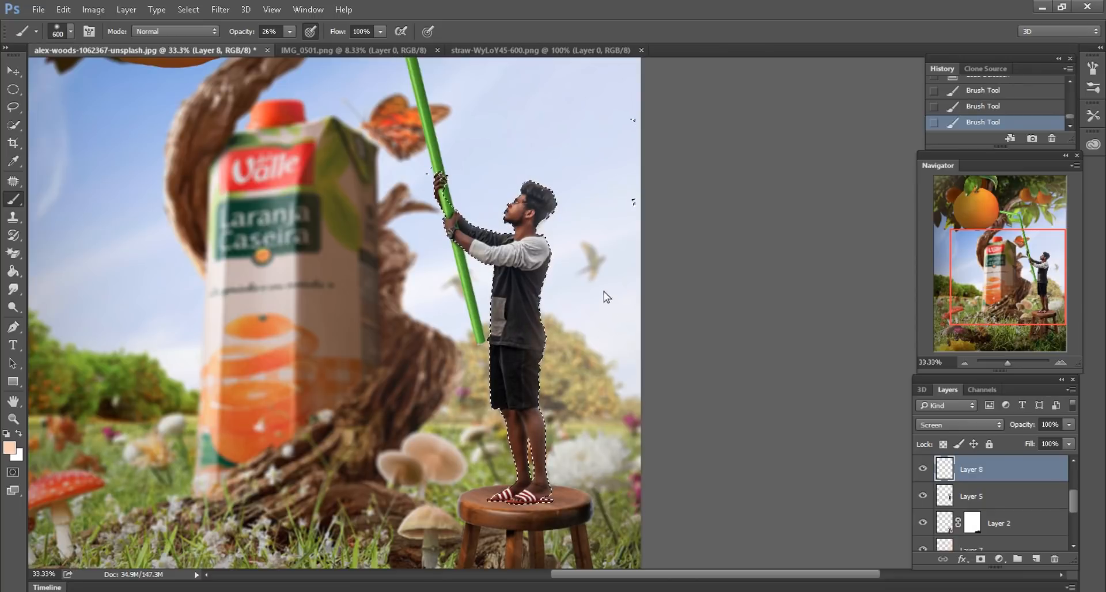
key("bracketleft")
key("bracketleft")
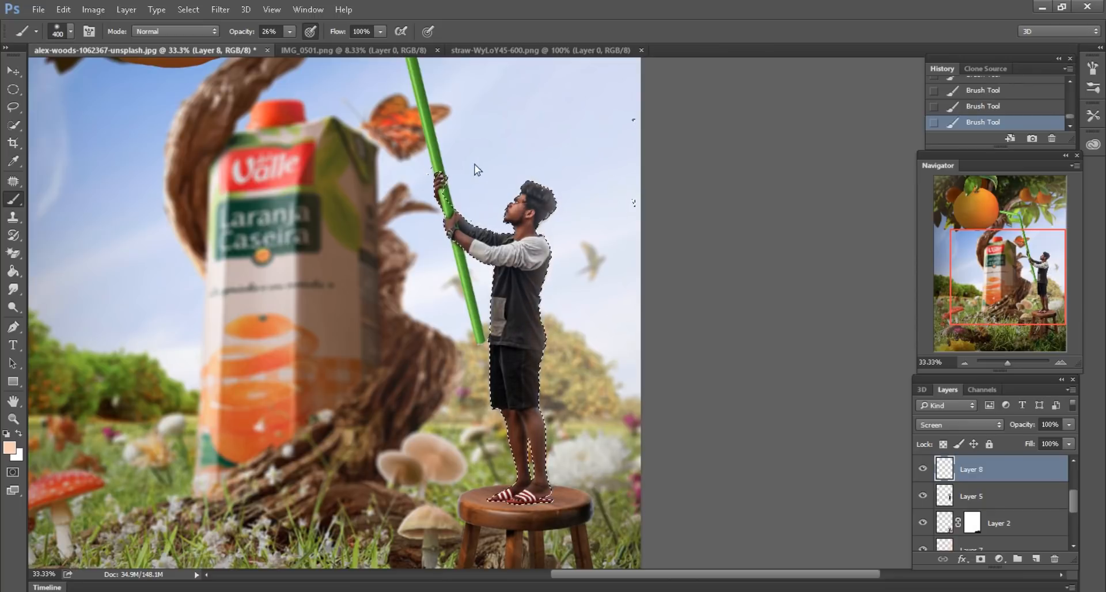
Step: Switch to the Lasso tool and clear the selection around the man
scroll(474, 168, "up", 2)
left_click(12, 109)
left_click(240, 249)
scroll(573, 352, "down", 1)
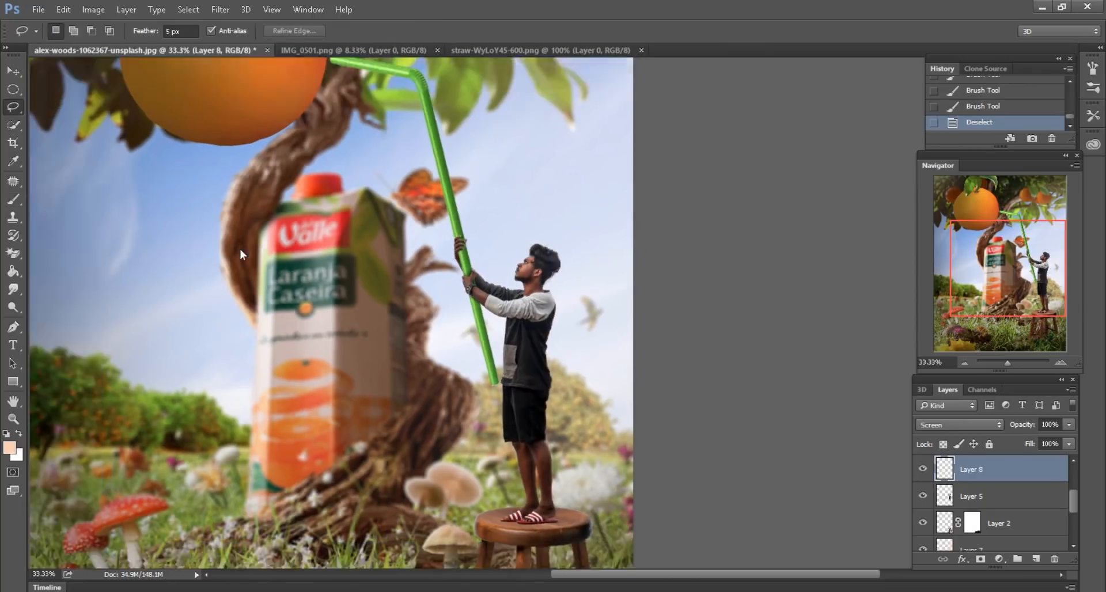
Step: Add a new layer directly above the stool's masked layer
scroll(789, 542, "down", 3)
scroll(727, 487, "down", 1)
scroll(930, 495, "down", 1)
left_click(930, 469)
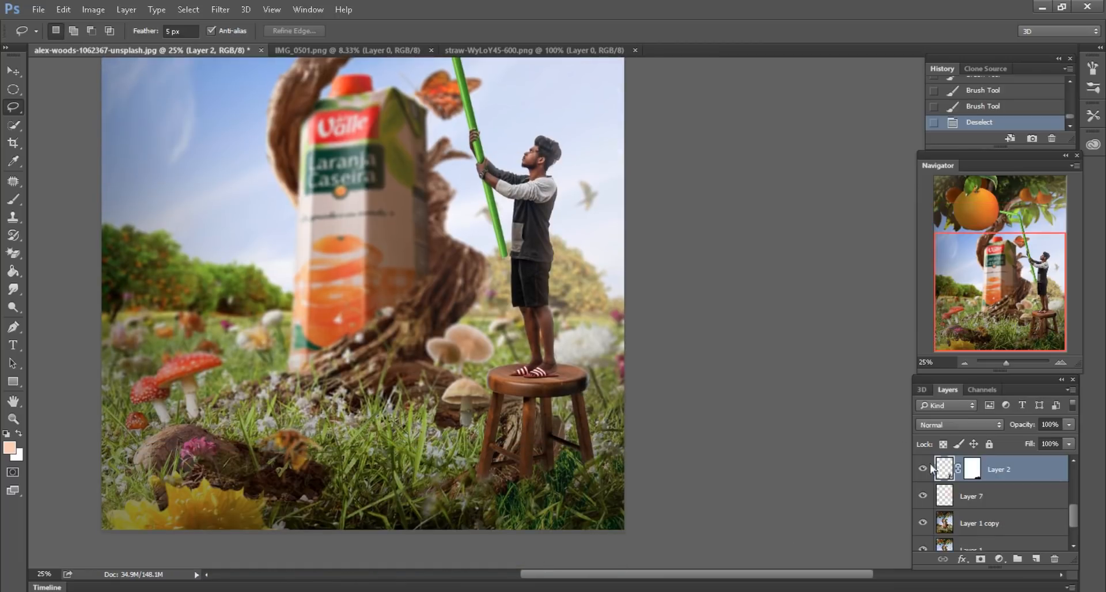
left_click(1036, 559)
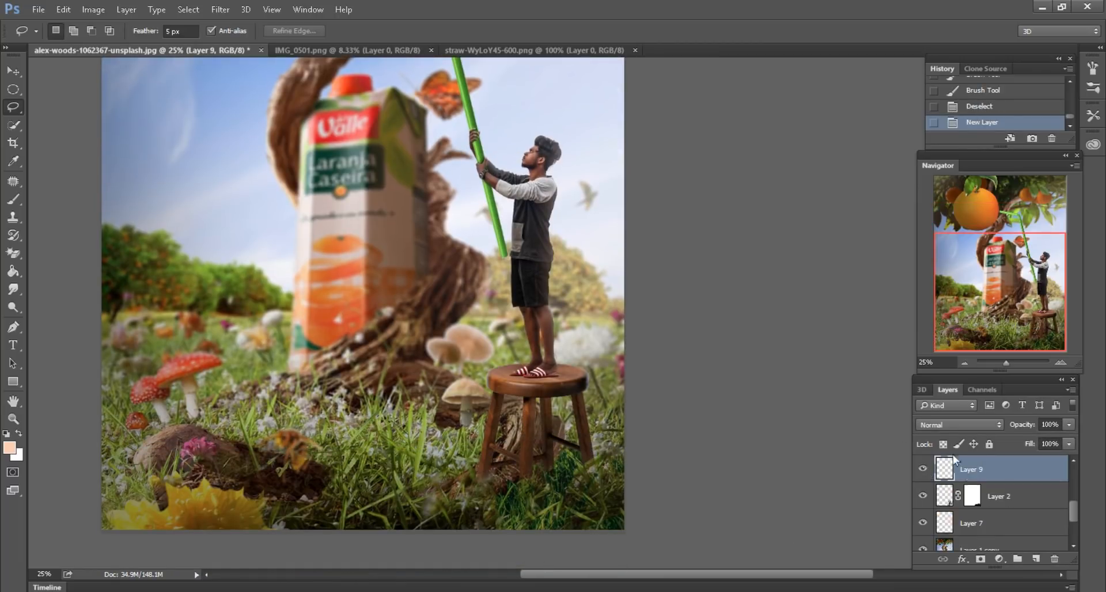
Step: Set the new layer's blend mode to Screen and load the stool's outline as a selection
left_click(957, 426)
left_click(928, 239)
left_click(945, 495, "ctrl")
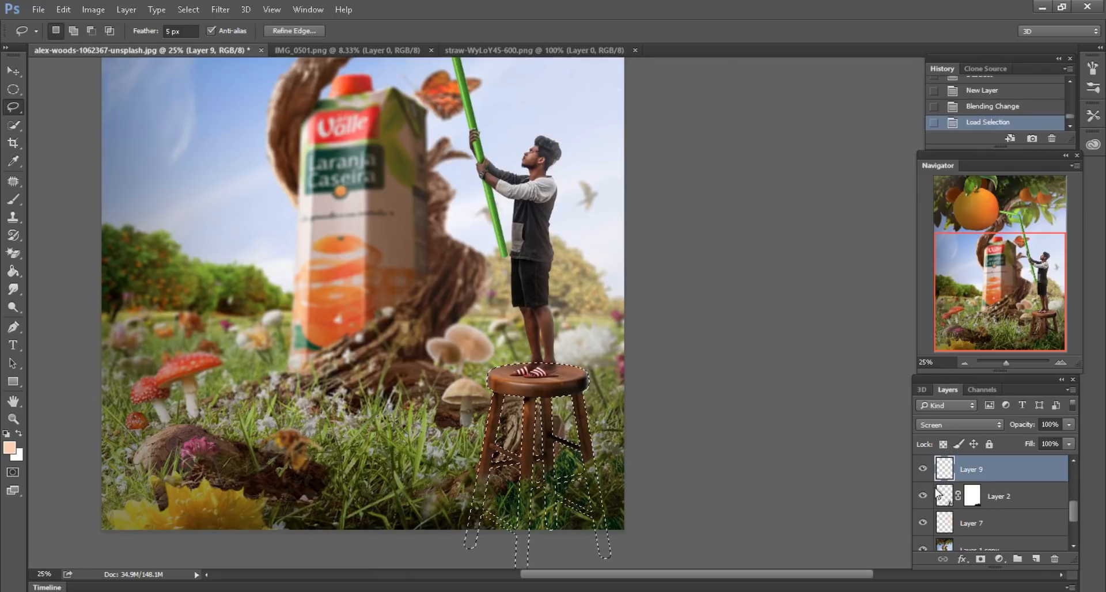
Step: Brush peach light along the stool's right side with a 400 px brush at 26% opacity and clear the selection
scroll(148, 216, "up", 1)
scroll(148, 216, "down", 3)
key("b")
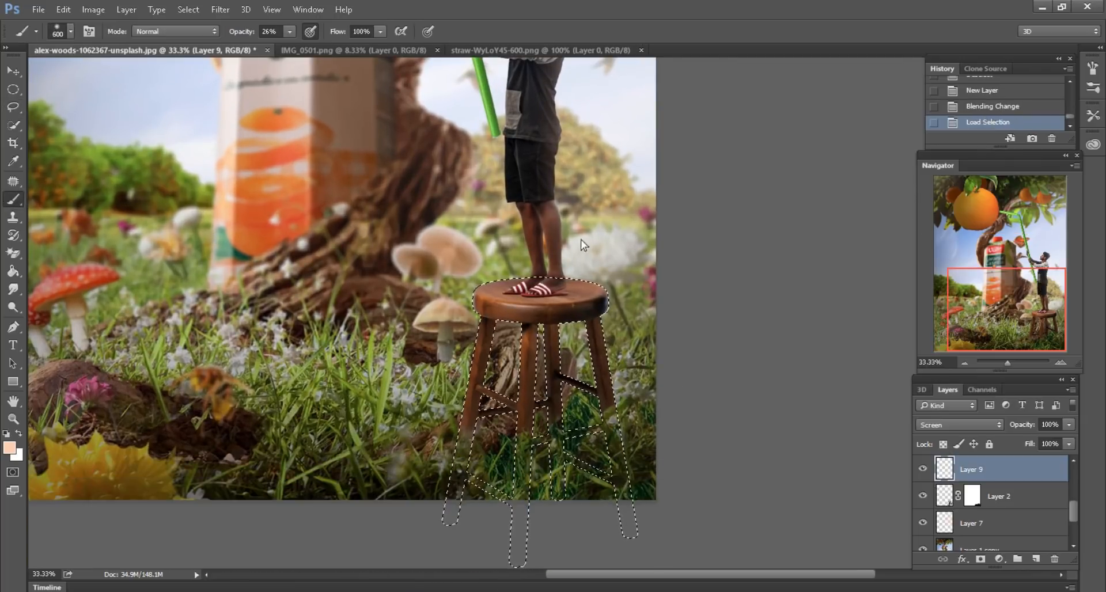
left_click_drag(610, 258, 639, 340)
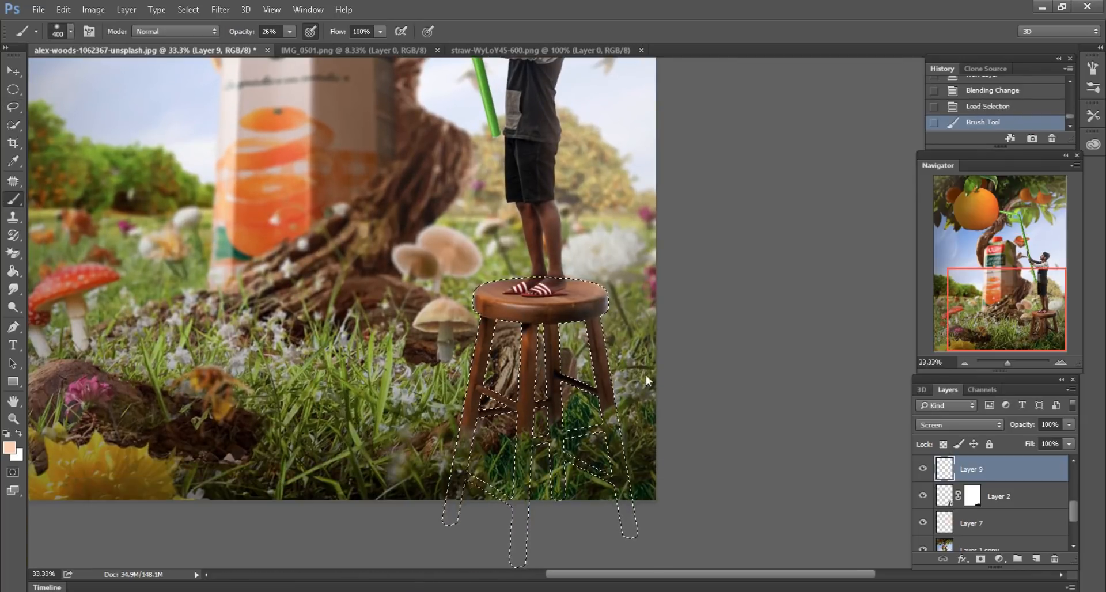
left_click(645, 375)
scroll(2, 79, "up", 1)
left_click(13, 107)
left_click(644, 281)
Step: Add a new layer above the large orange's layer and load the orange's outline as a selection
scroll(644, 282, "up", 10)
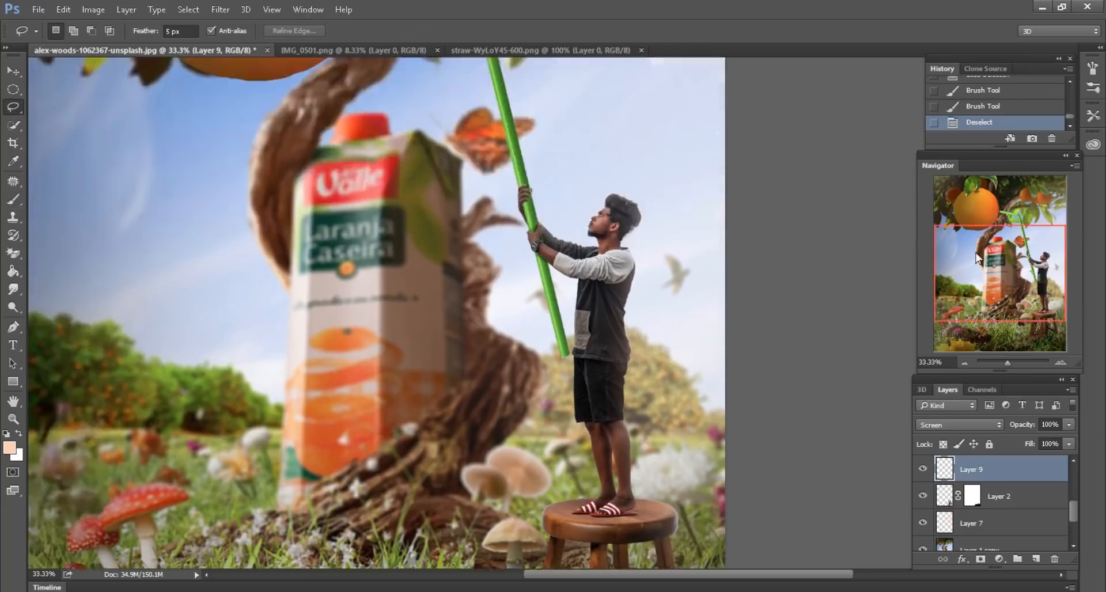
left_click_drag(292, 214, 324, 233)
left_click(324, 271, "ctrl")
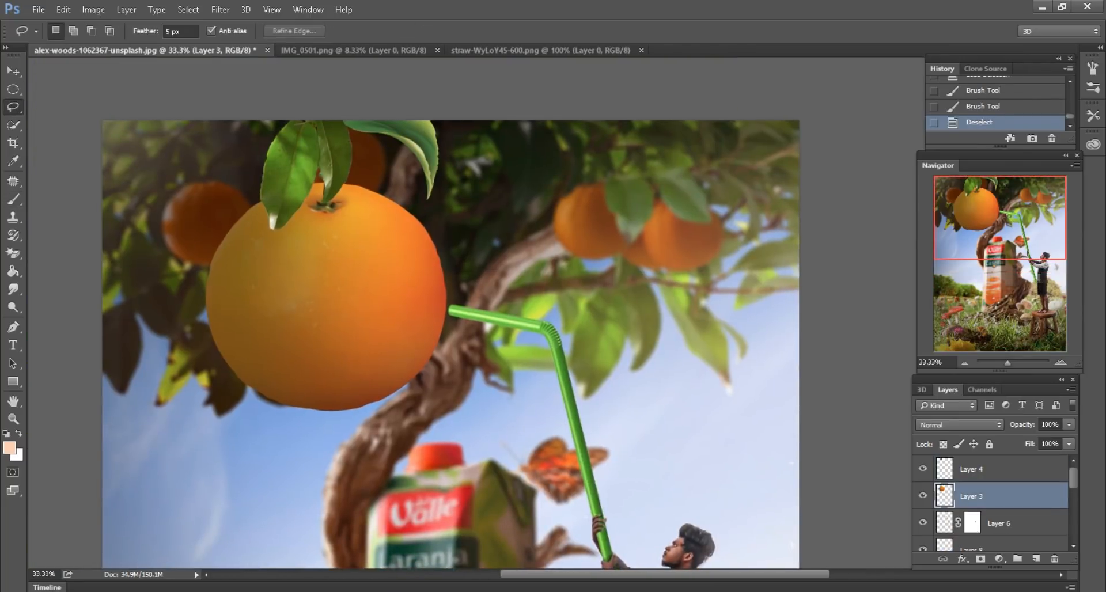
left_click(1036, 559)
left_click(946, 523, "ctrl")
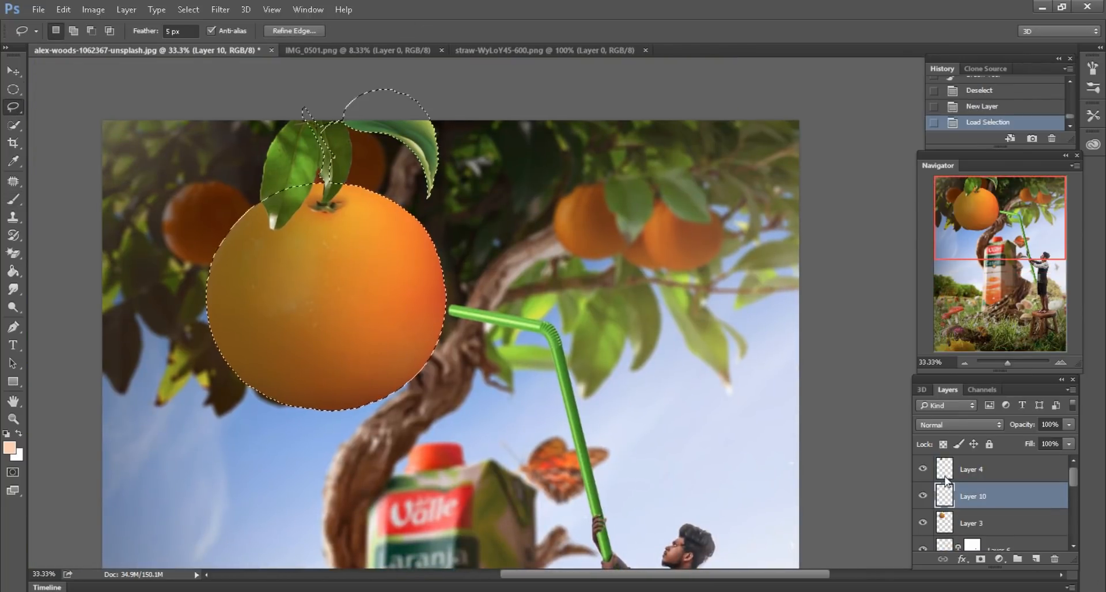
Step: Set the blend mode of the new layer above the orange to Overlay
left_click(945, 422)
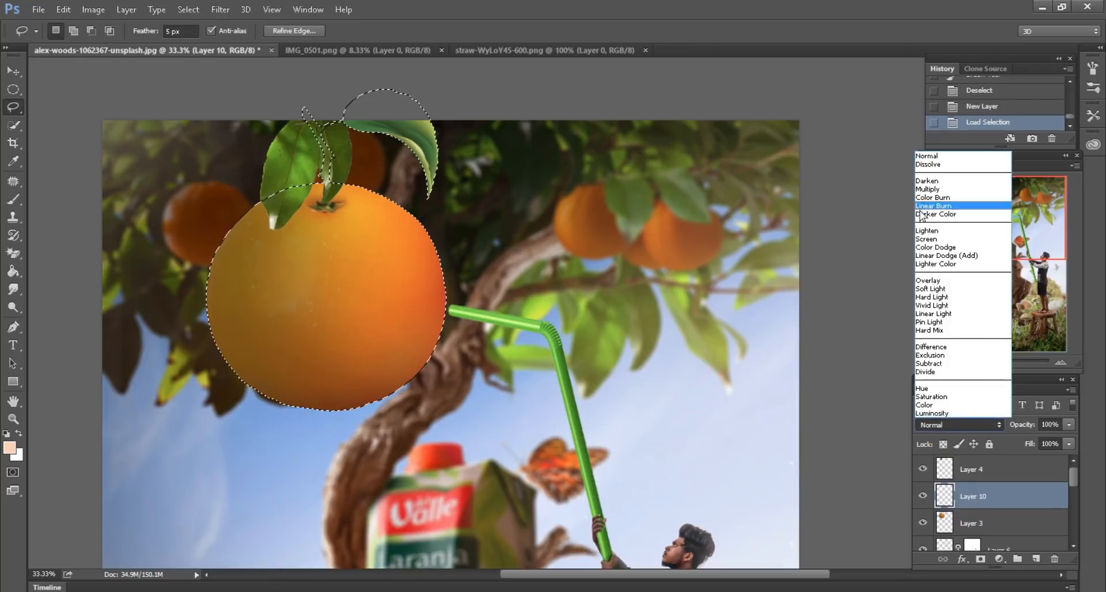
left_click(503, 289)
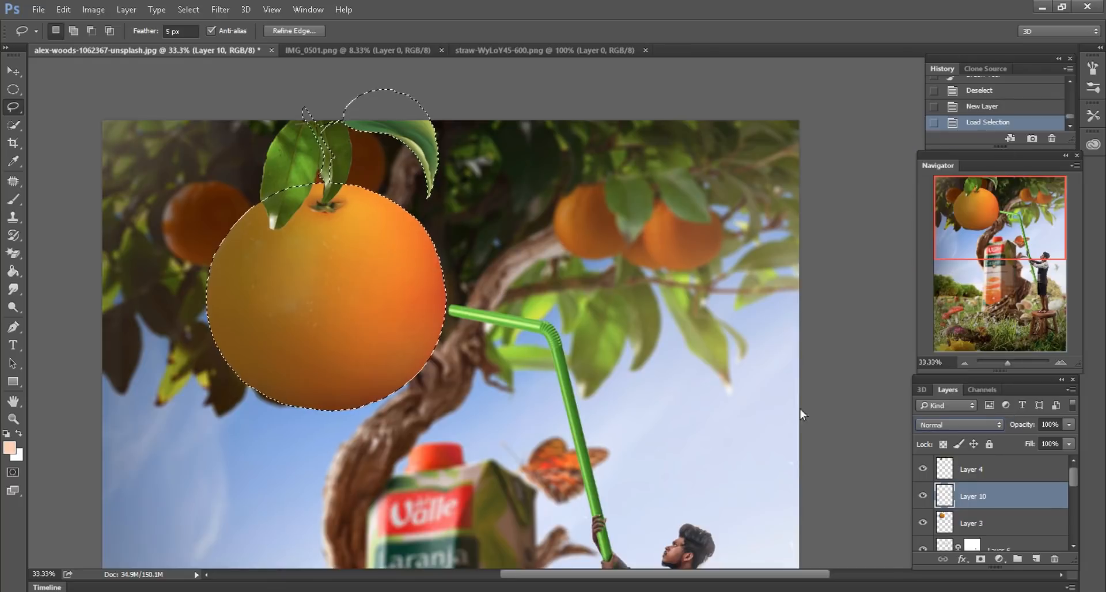
left_click(939, 424)
left_click(929, 281)
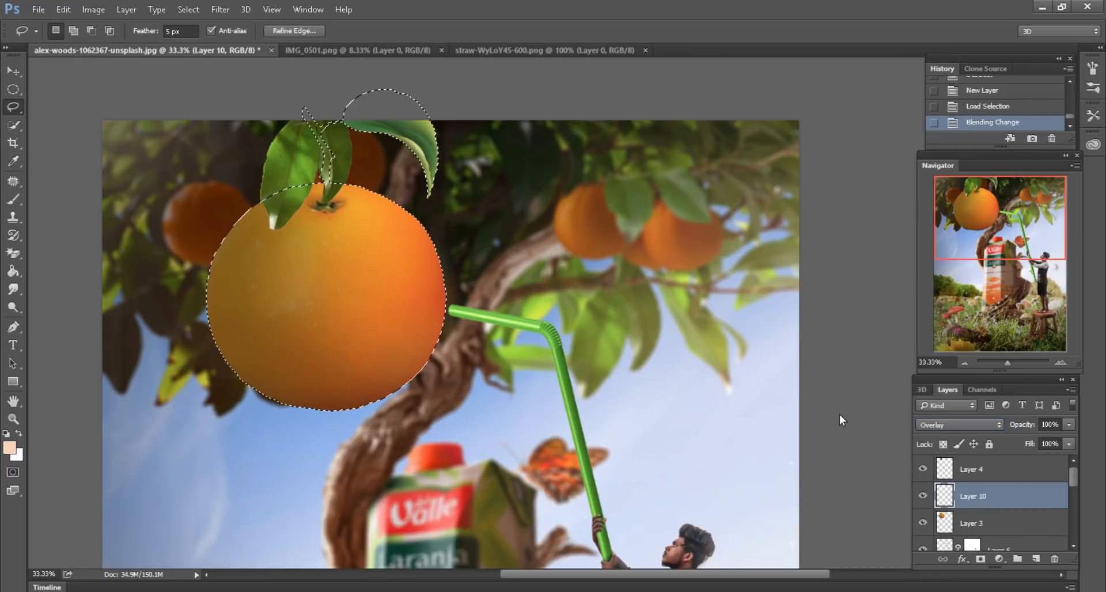
Step: Brush peach light along the orange's right edge with 400 to 500 px brushes at 26% opacity and clear the selection
left_click(9, 199)
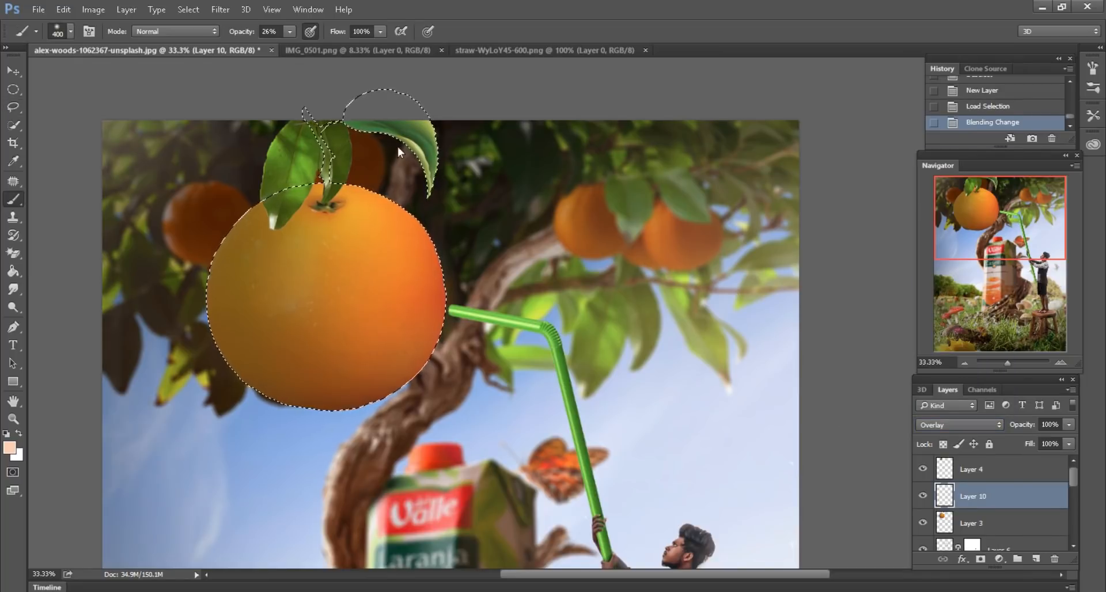
mouse_move(461, 288)
left_mouse_down()
mouse_move(458, 338)
mouse_move(406, 420)
left_mouse_up()
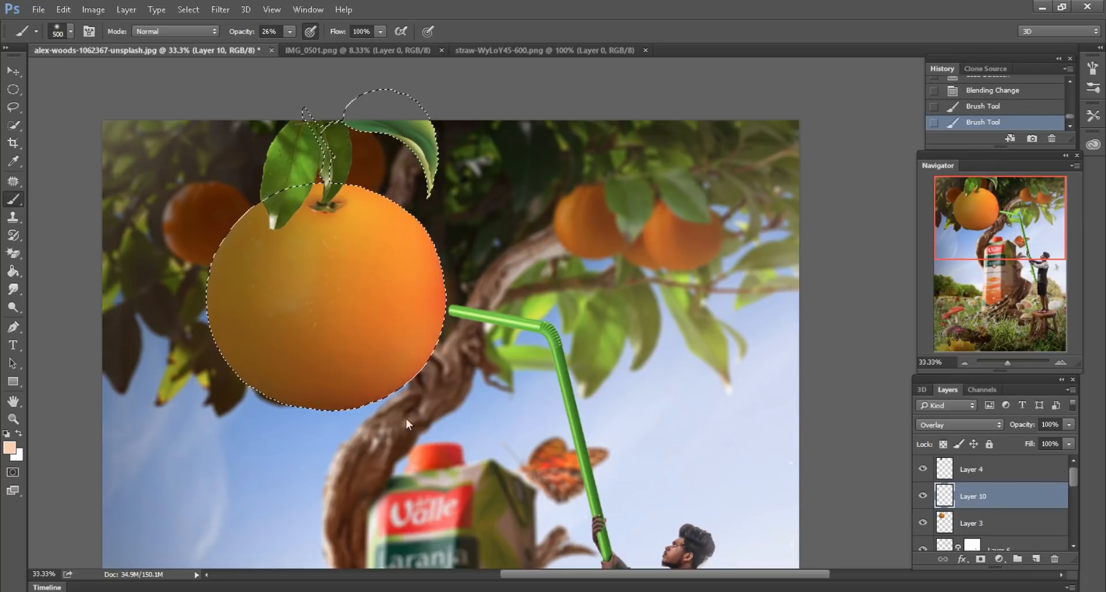
left_click(13, 108)
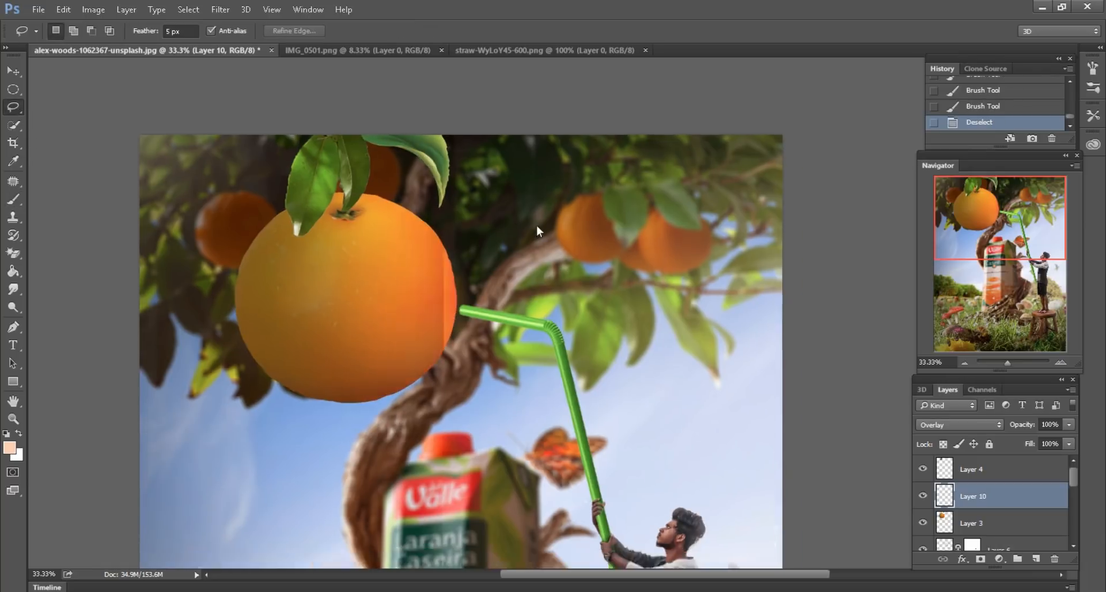
Step: Examine the added light on the man, the stool and the orange up close and across the whole composition
key("ctrl+minus")
key("ctrl+minus")
key("ctrl+minus")
key("ctrl+plus")
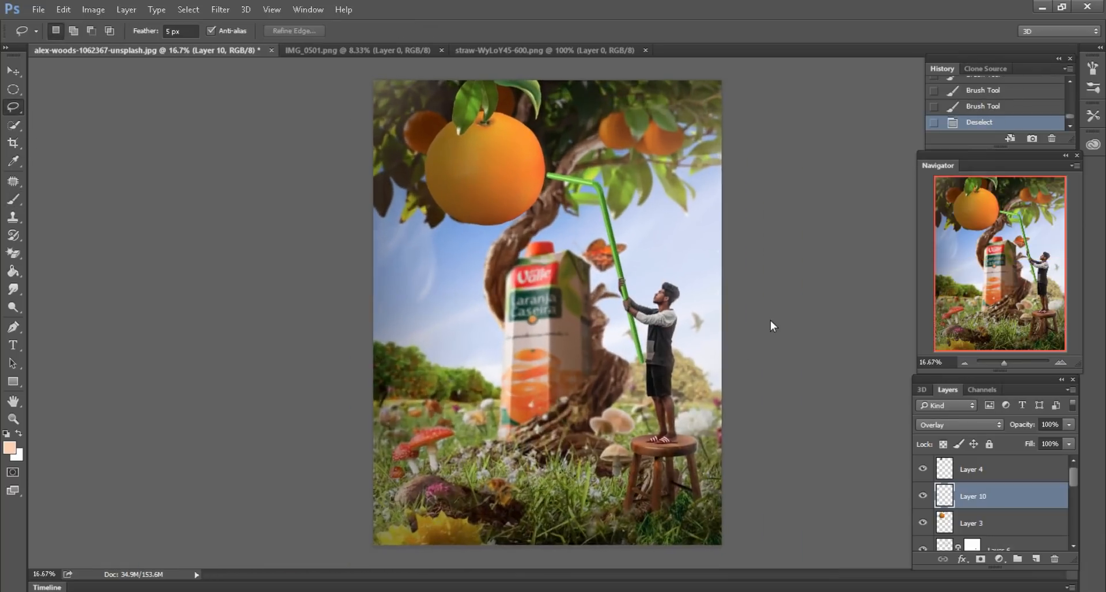
key("ctrl+plus")
key("ctrl+plus")
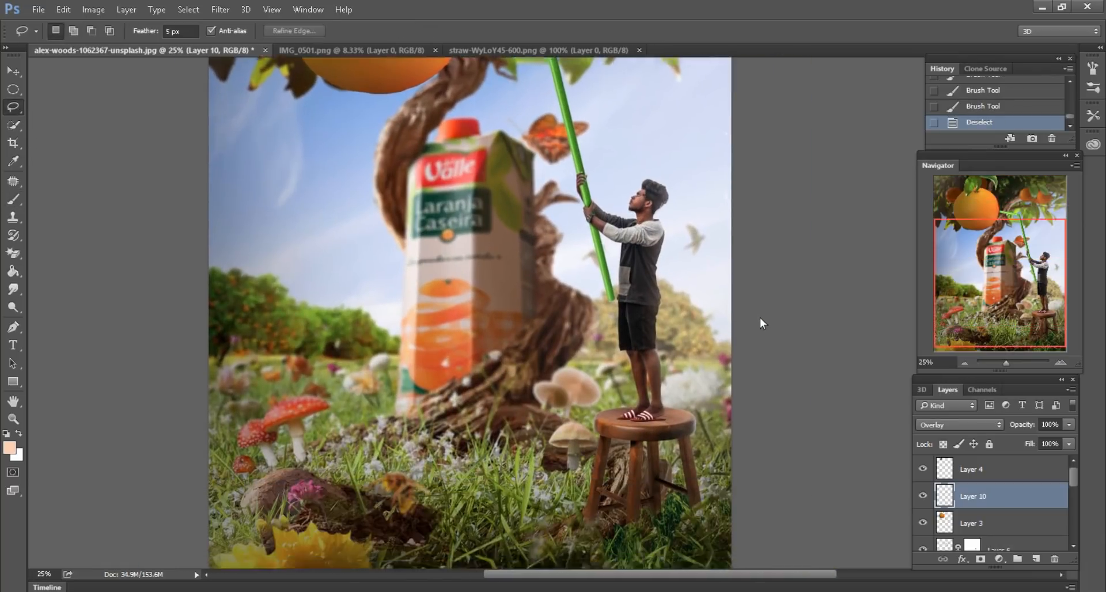
scroll(697, 320, "down", 3)
key("ctrl+plus")
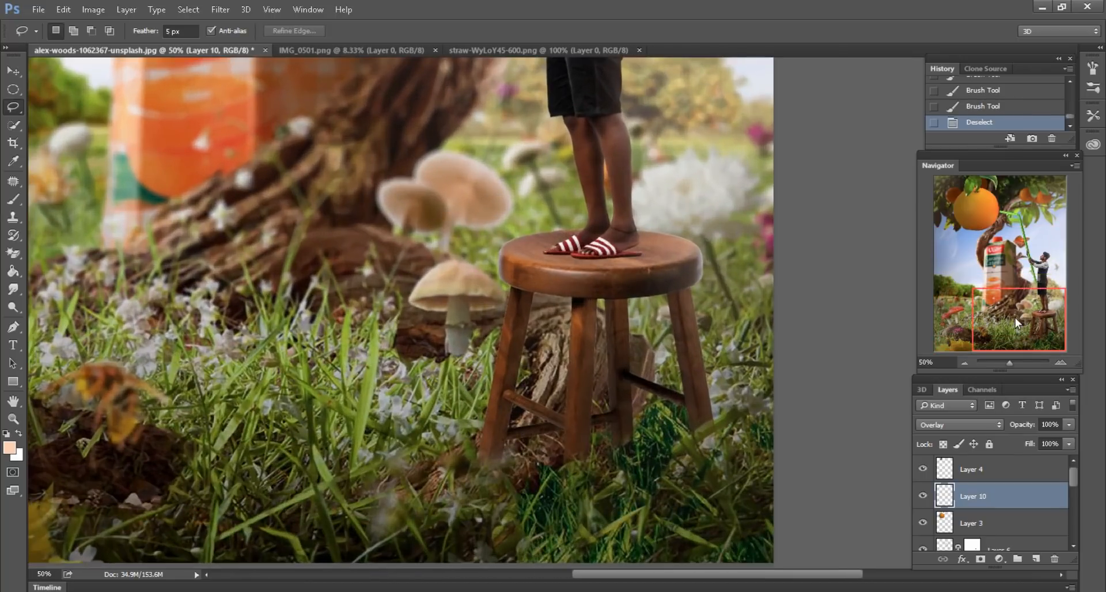
left_click_drag(1015, 317, 1019, 192)
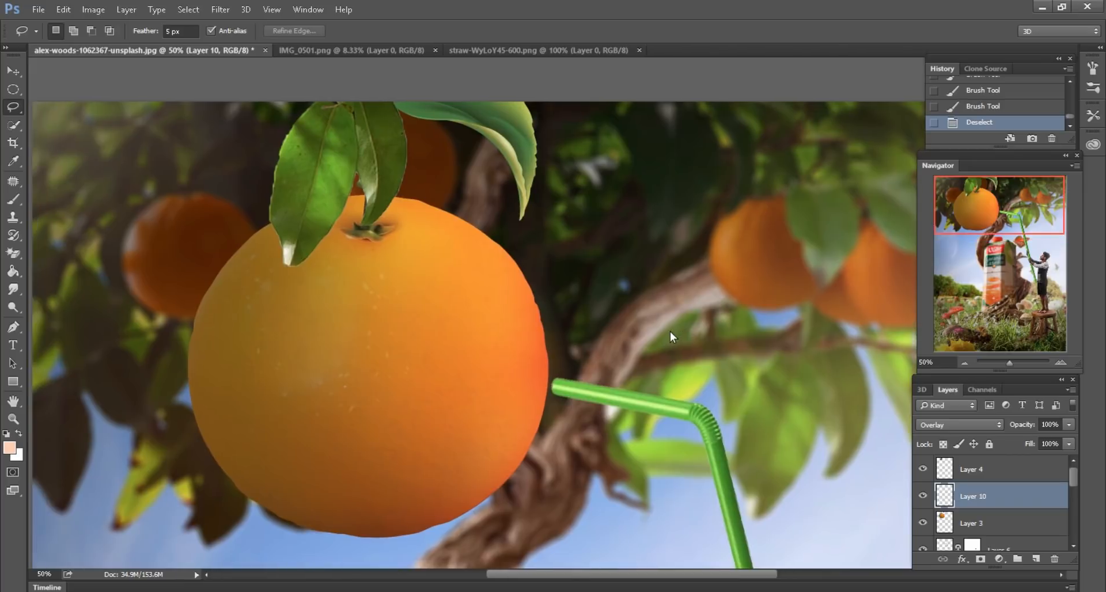
key("ctrl+minus")
key("ctrl+minus")
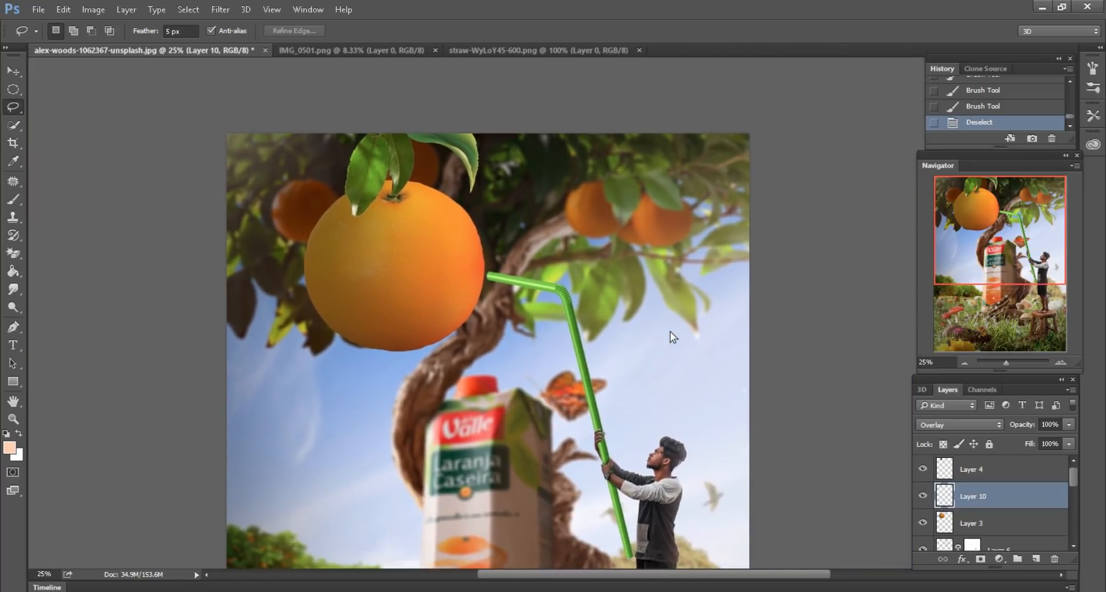
key("ctrl+minus")
Step: Merge all visible layers into one and duplicate the merged Background layer
right_click(1009, 497)
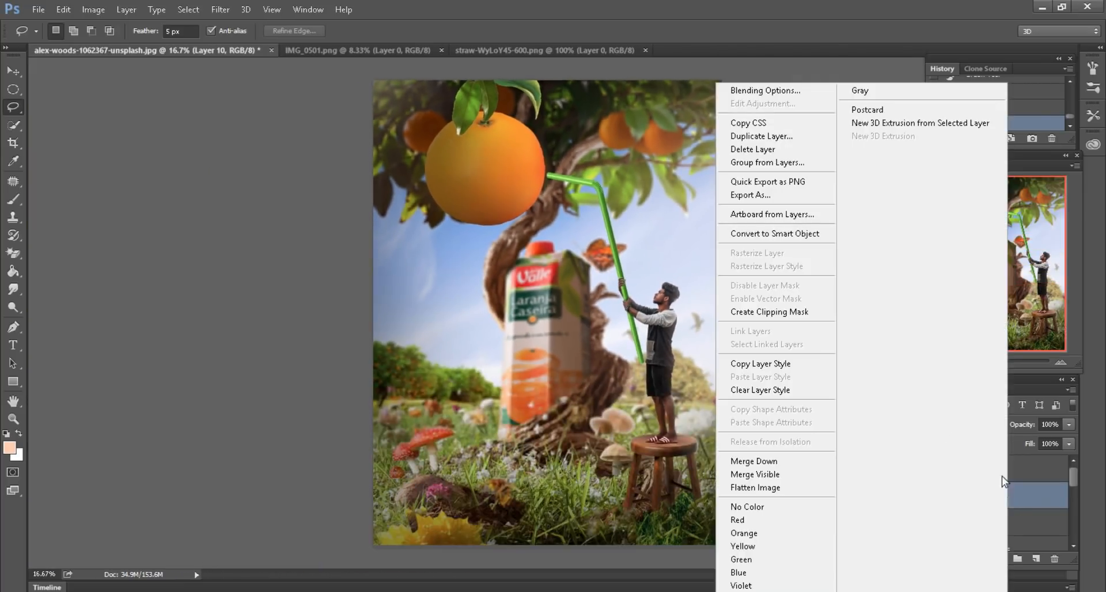
left_click(772, 473)
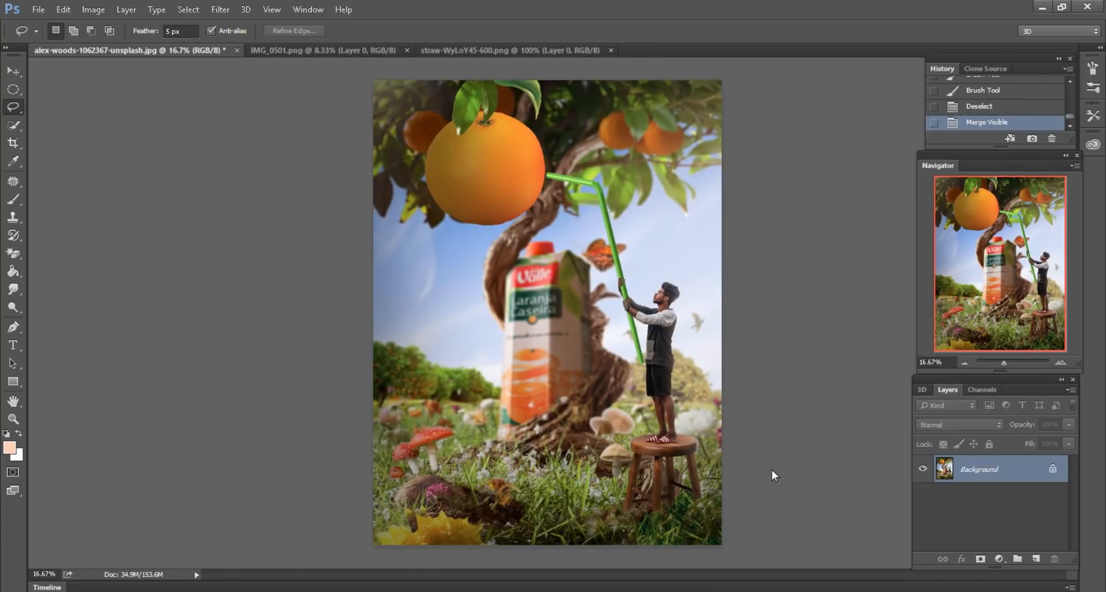
left_click_drag(1019, 490, 1040, 560)
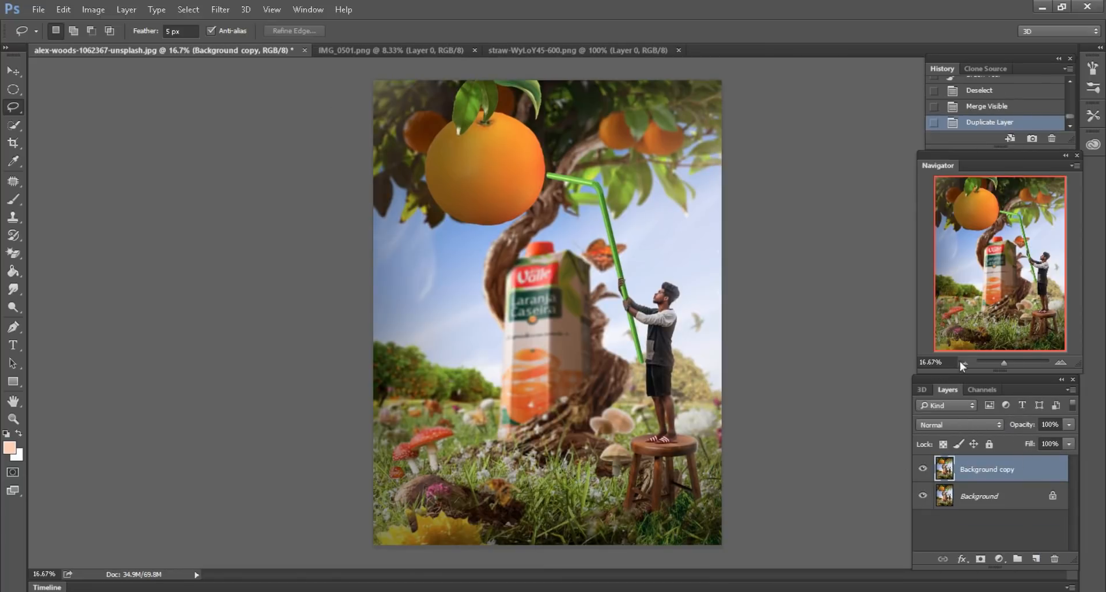
Step: Set the Background copy to Linear Light and apply a High Pass filter with a radius of 1.4 pixels
left_click(951, 424)
left_click(954, 315)
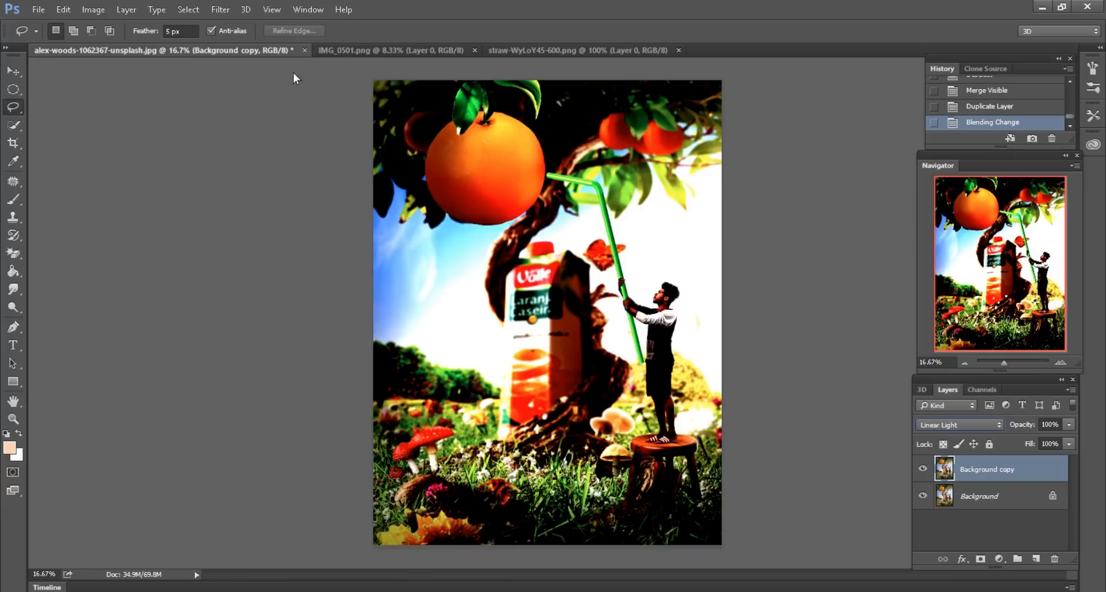
left_click(220, 9)
mouse_move(336, 285)
left_click(436, 293)
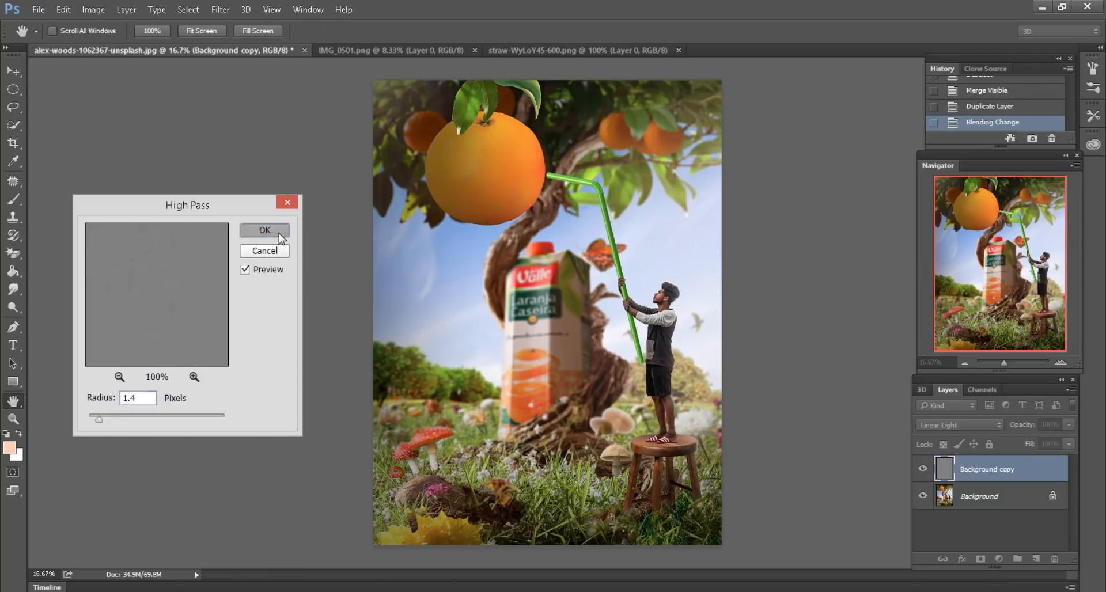
left_click(279, 233)
key("ctrl+minus")
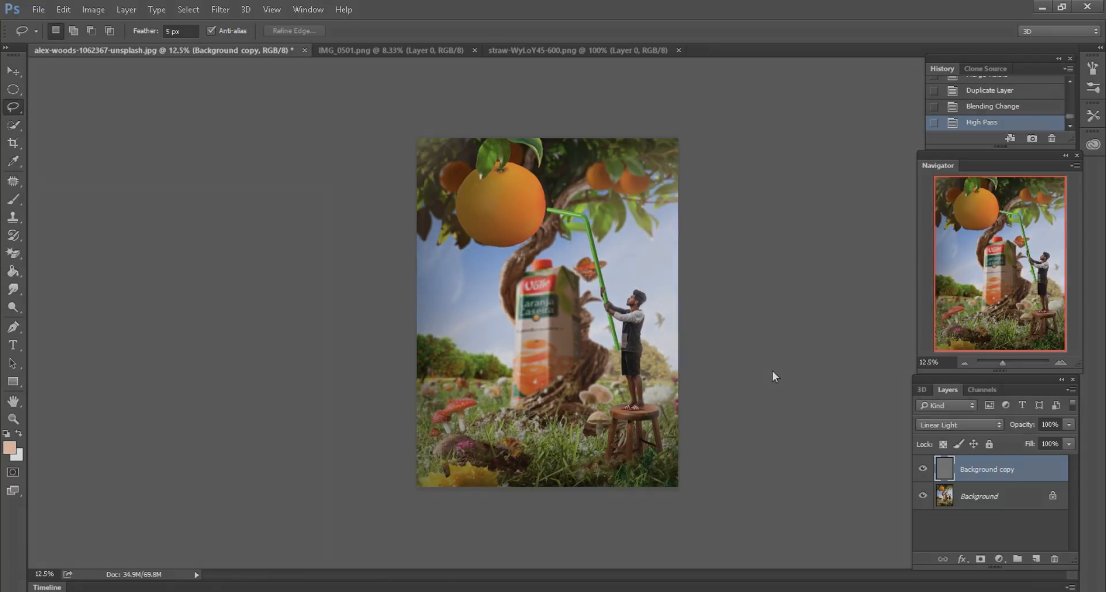